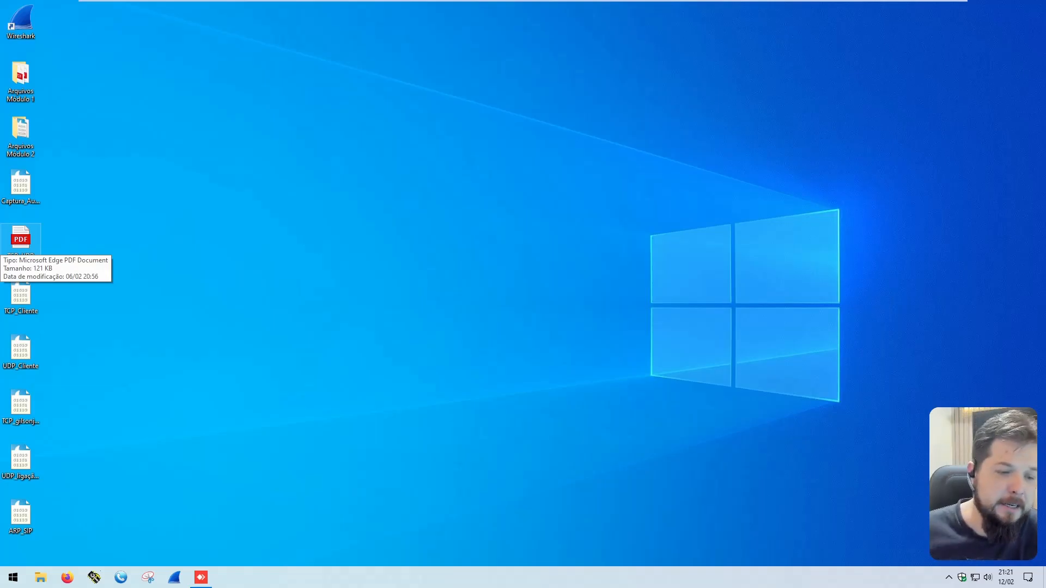
# - Open Wireshark, start a live capture on the Intel 82574L LAN interface, and filter the packets with "sip or rtp"
pyautogui.click(174, 578)
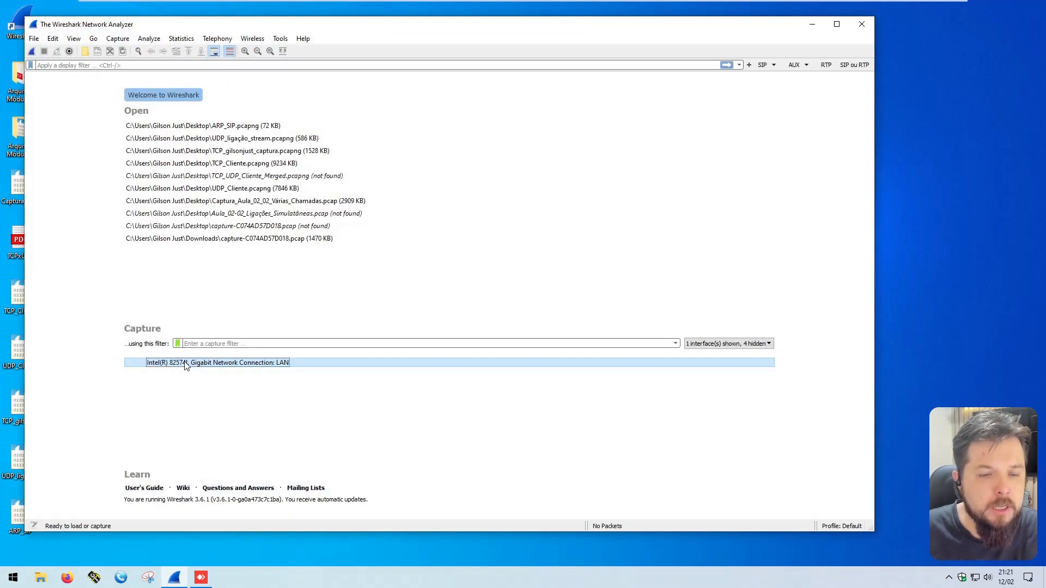
pyautogui.doubleClick(230, 363)
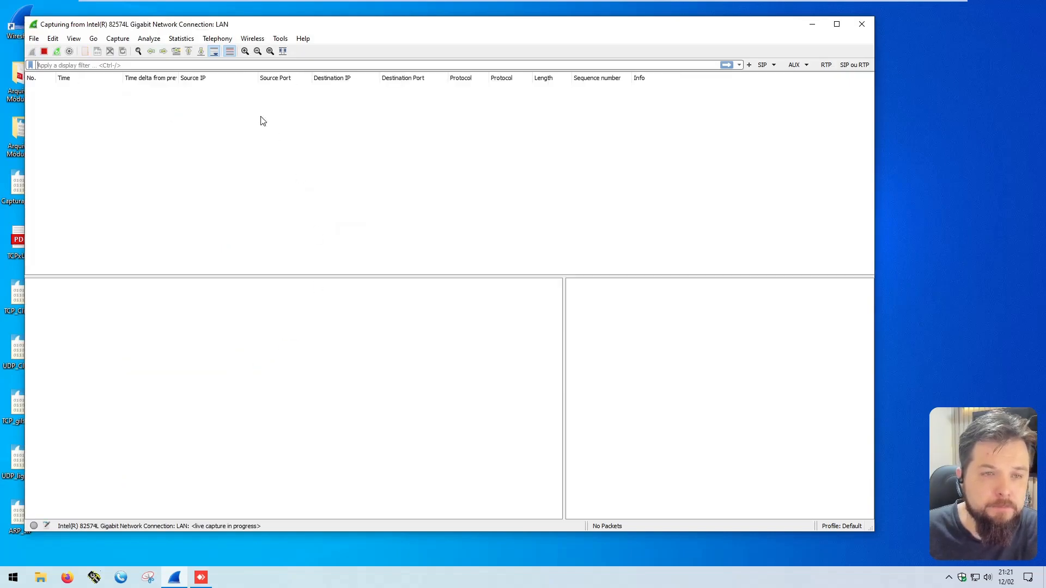
pyautogui.write('sip or rtp')
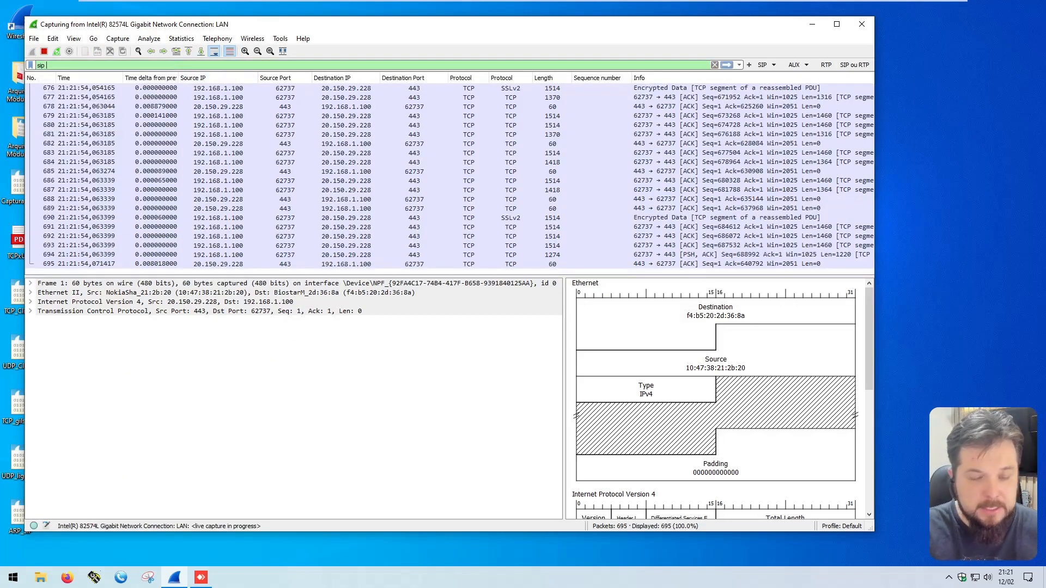
pyautogui.press('Return')
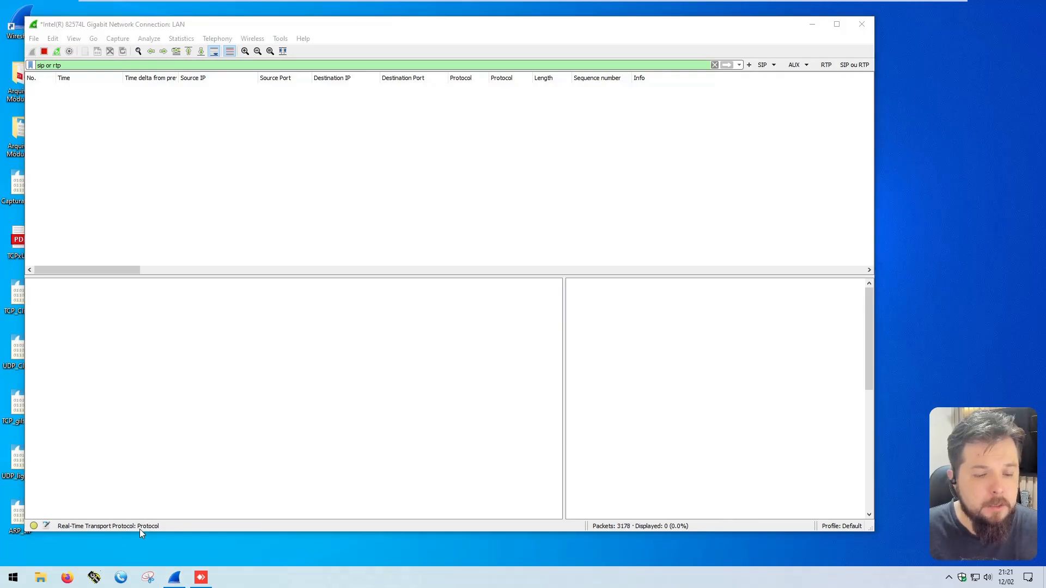
# - Launch the MicroSIP softphone and place its window beside the live capture
pyautogui.click(121, 579)
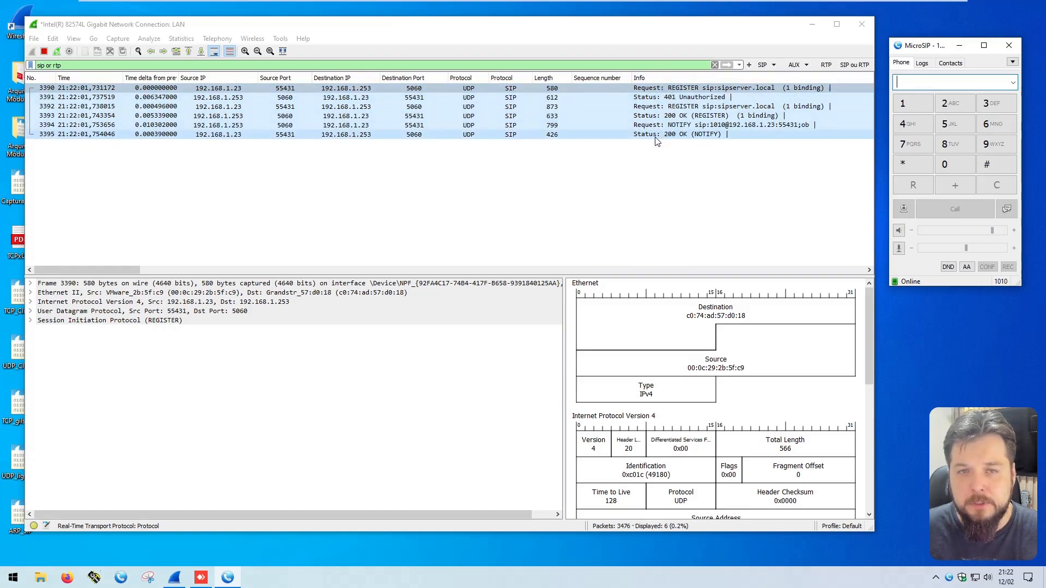
pyautogui.moveTo(912, 48); pyautogui.dragTo(911, 41)
# - In Firefox, open the Grandstream UCM6301 page at 192.168.1.253 and log in with the saved credentials
pyautogui.click(67, 577)
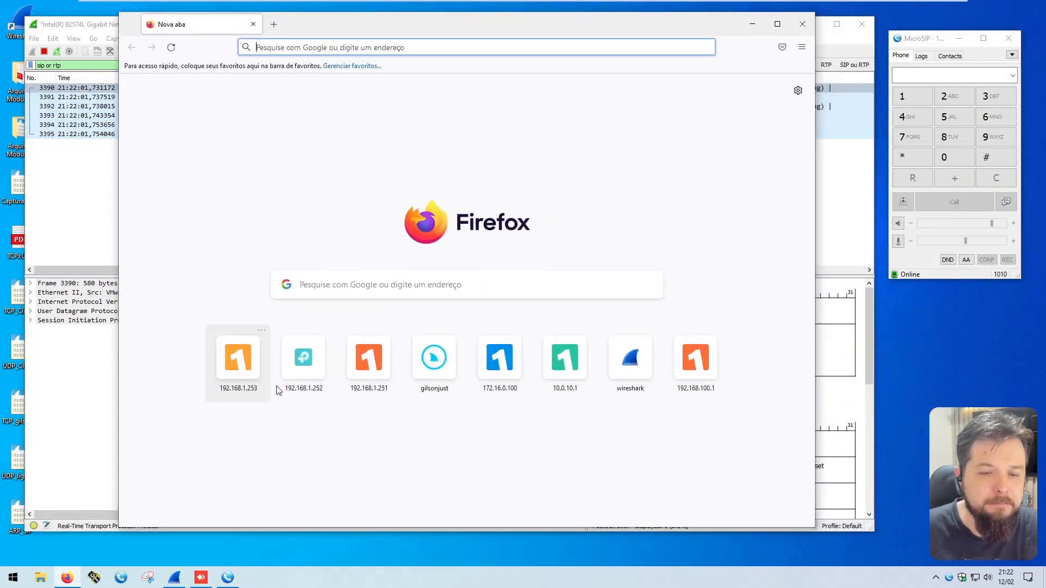
pyautogui.click(220, 365)
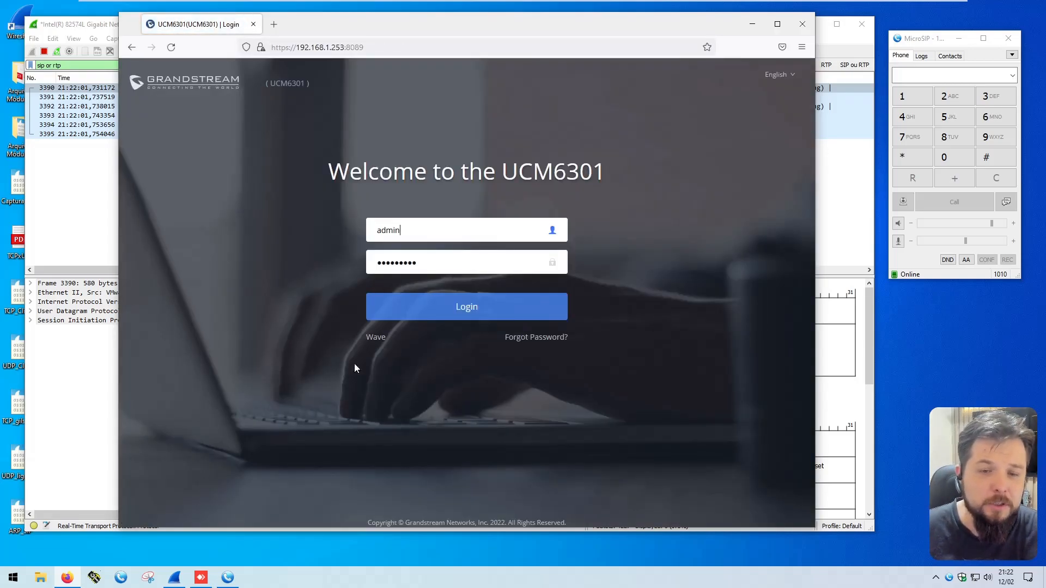
pyautogui.click(451, 305)
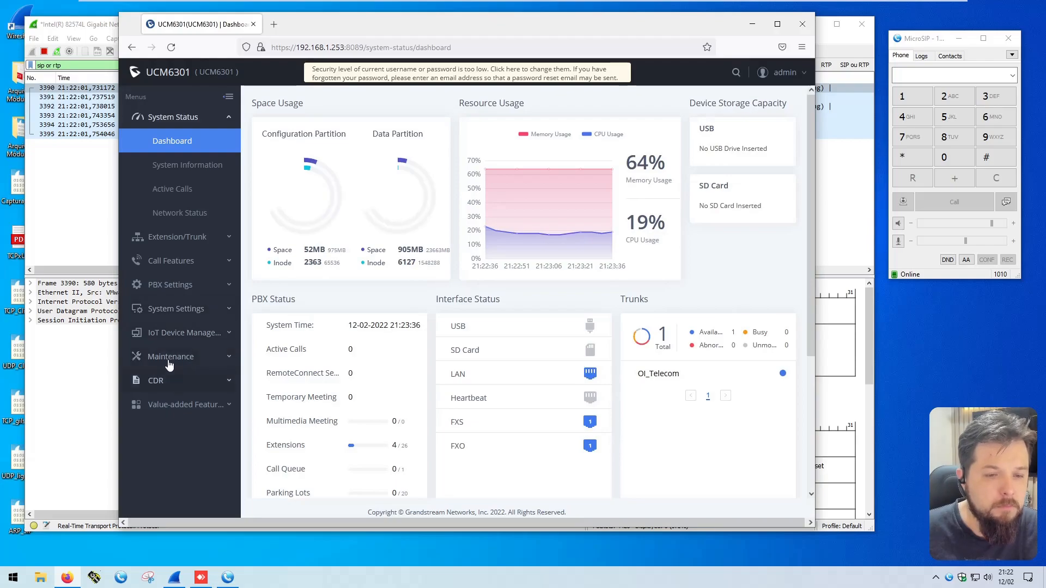
# - Start an Ethernet capture on the LAN interface in the PBX's Network Troubleshooting page, and minimize the browser
pyautogui.click(171, 361)
pyautogui.scroll(-3, 164, 425)
pyautogui.click(186, 415)
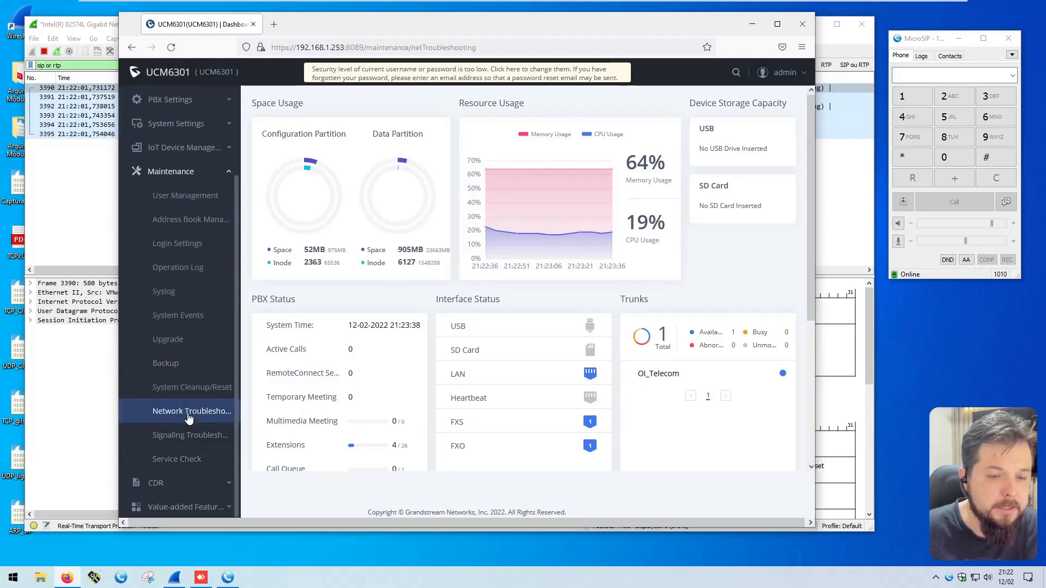
pyautogui.click(283, 366)
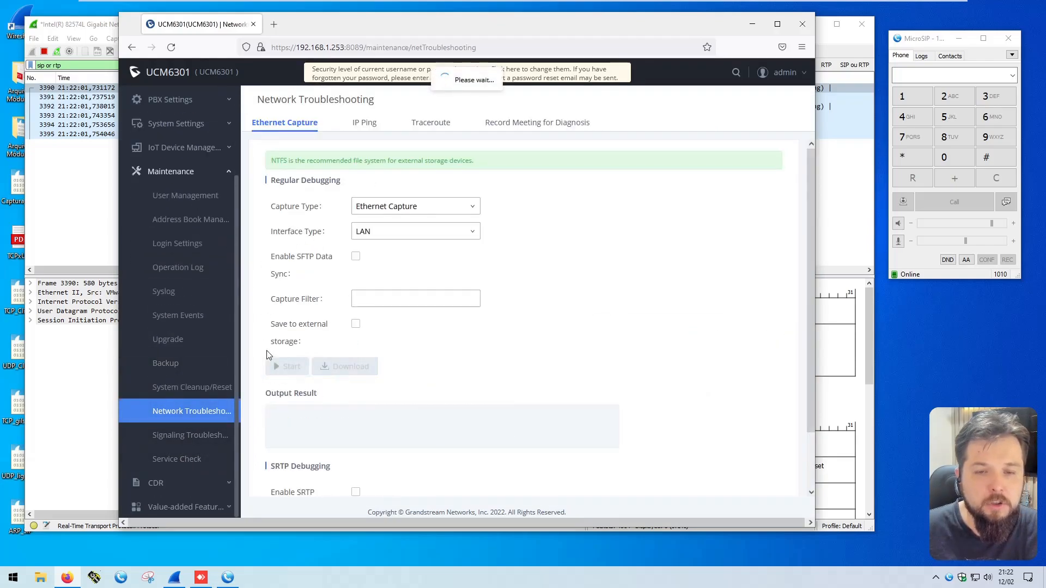
pyautogui.click(754, 22)
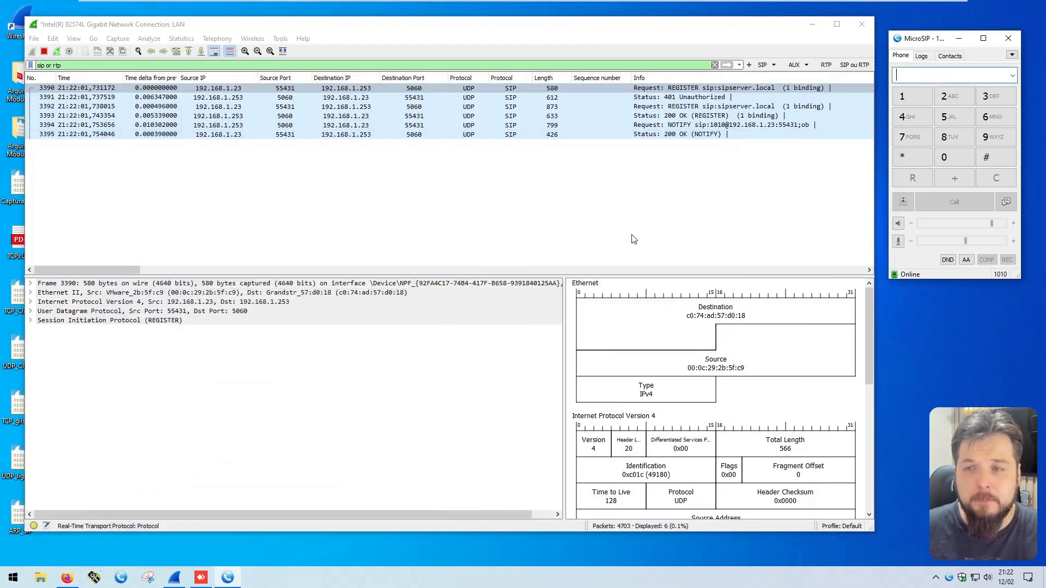
# - Call extension 1000 from MicroSIP and end the call after enough traffic has been captured
pyautogui.click(920, 94)
pyautogui.tripleClick(959, 155)
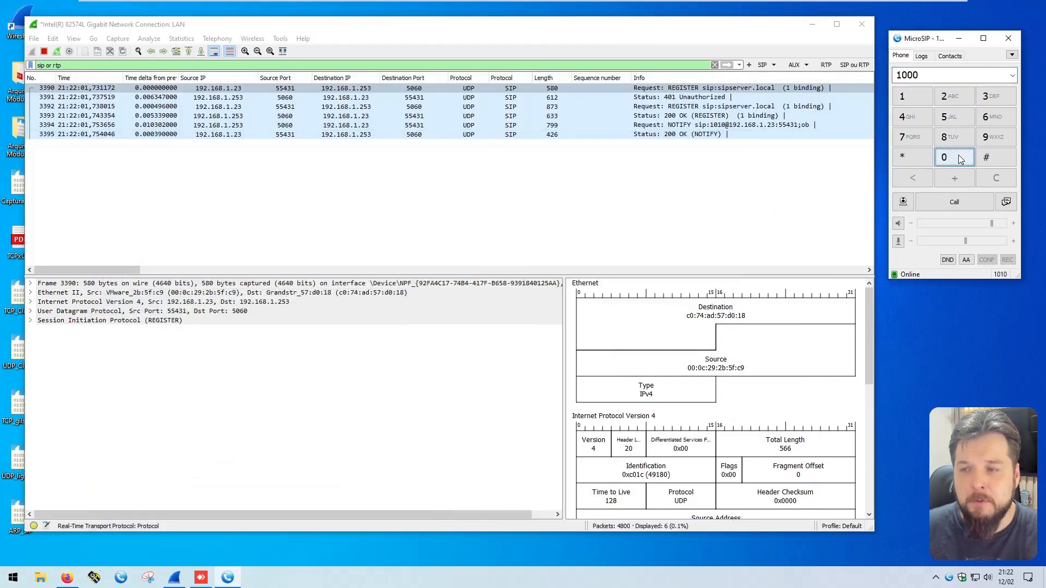
pyautogui.click(956, 202)
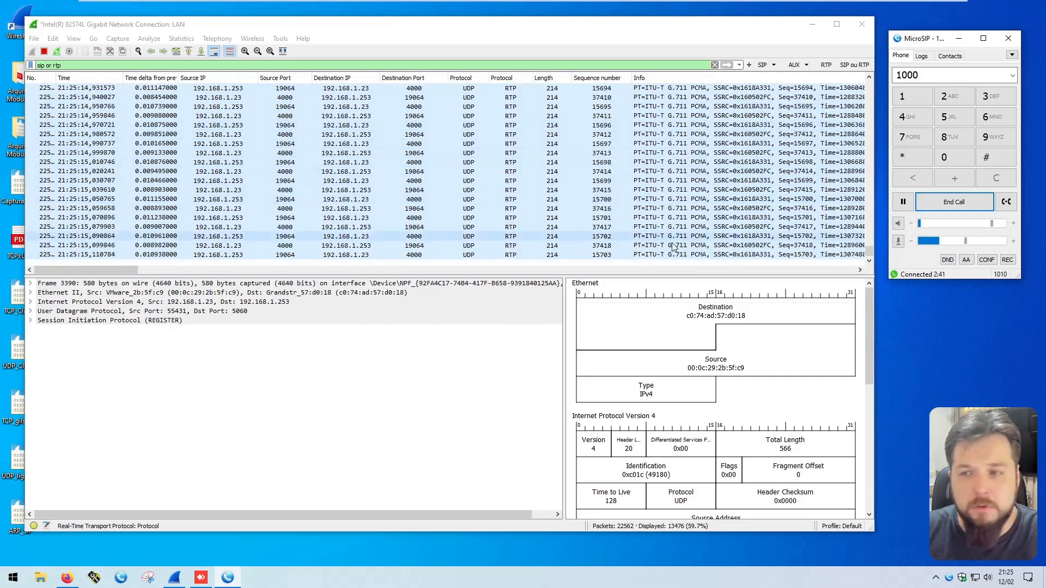
pyautogui.click(936, 205)
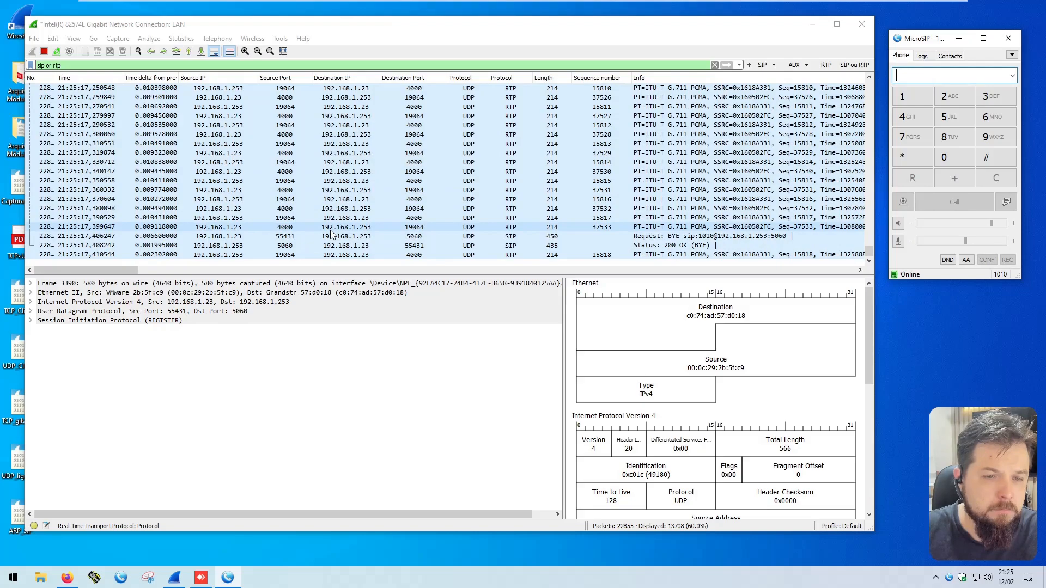
# - Stop the Wireshark capture and save it to the desktop as IP_DUPLICADO_SIP_Client
pyautogui.click(46, 51)
pyautogui.click(33, 38)
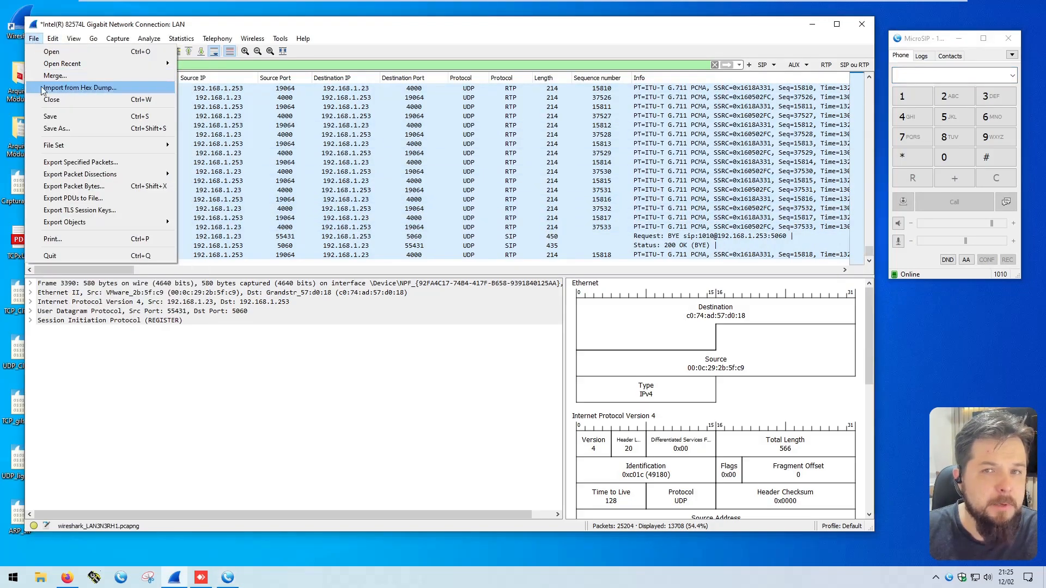
pyautogui.click(55, 130)
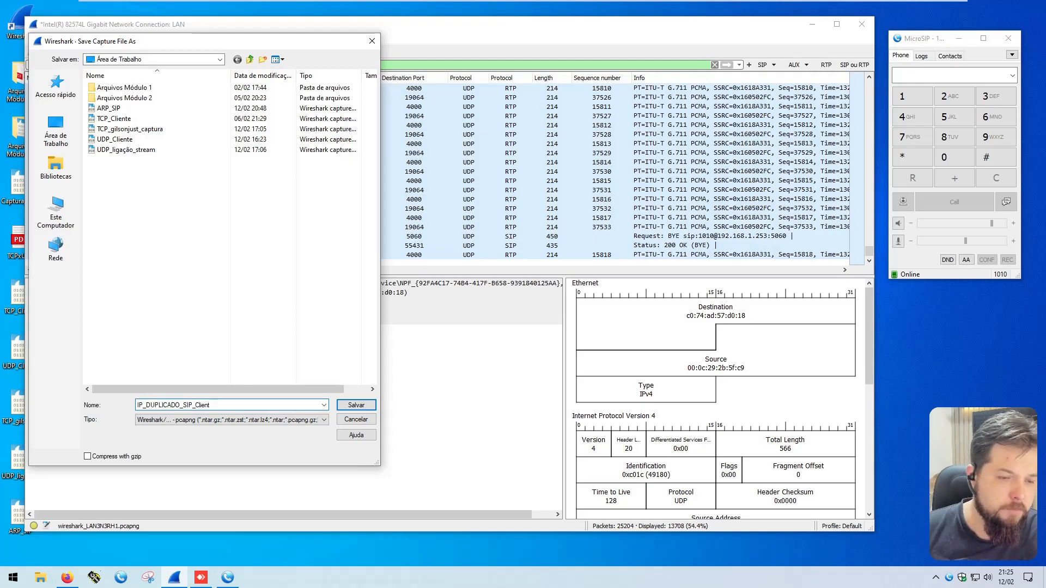
pyautogui.click(358, 405)
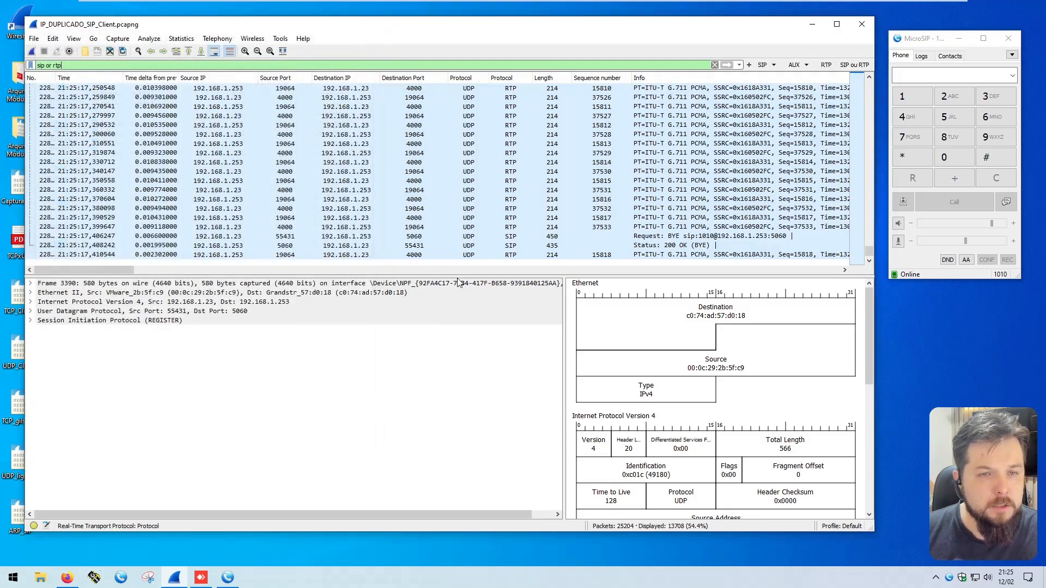
# - Stop the PBX's Ethernet capture in Firefox and download the resulting .tgz archive as a saved file
pyautogui.click(67, 577)
pyautogui.click(288, 366)
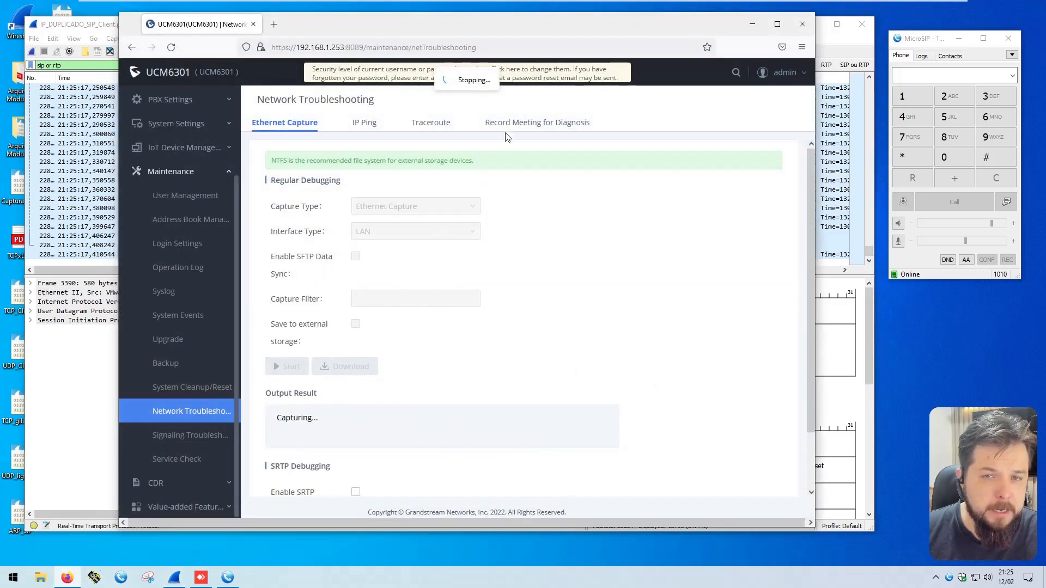
pyautogui.moveTo(494, 26); pyautogui.dragTo(658, 17)
pyautogui.click(503, 355)
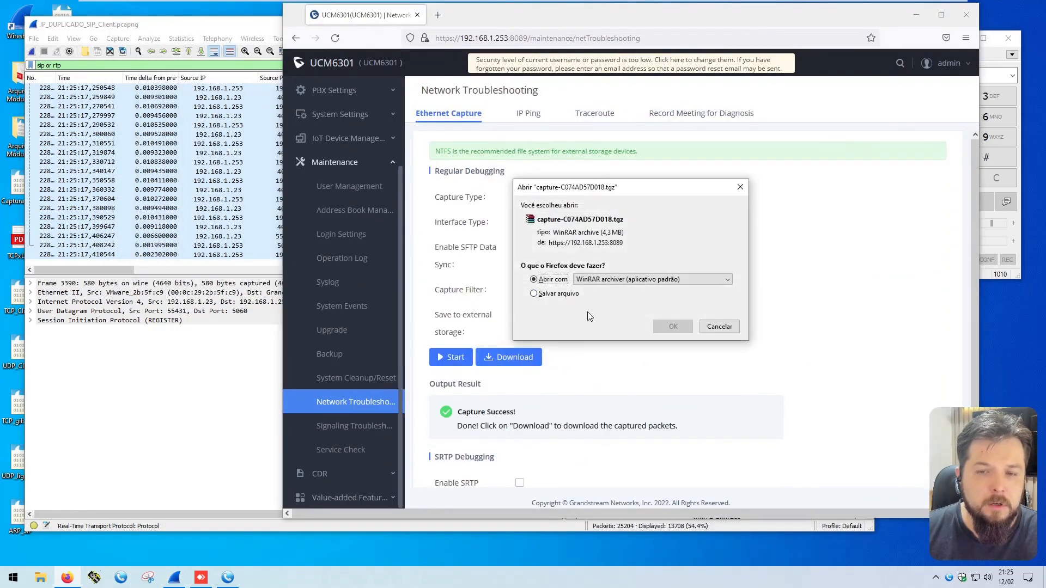
pyautogui.click(561, 294)
pyautogui.click(673, 326)
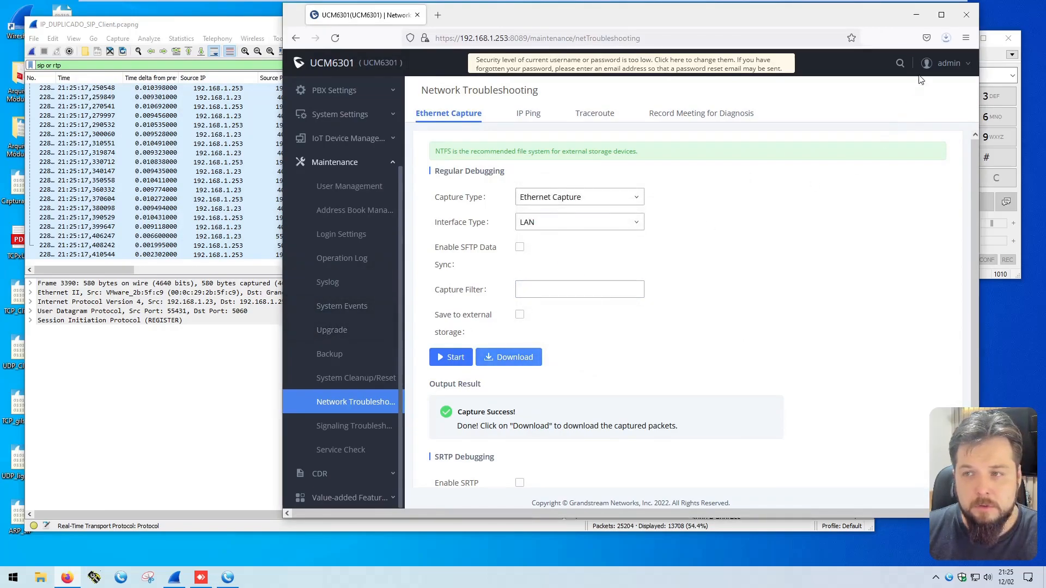
# - Open the downloaded capture archive from the Downloads folder in WinRAR and extract its capture file to the desktop
pyautogui.click(946, 38)
pyautogui.click(942, 65)
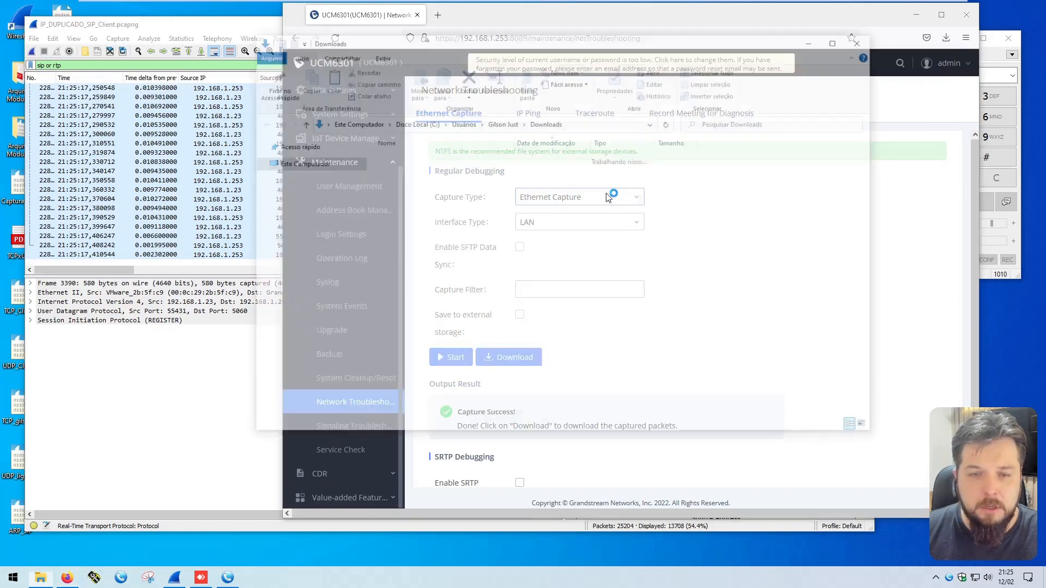
pyautogui.doubleClick(416, 173)
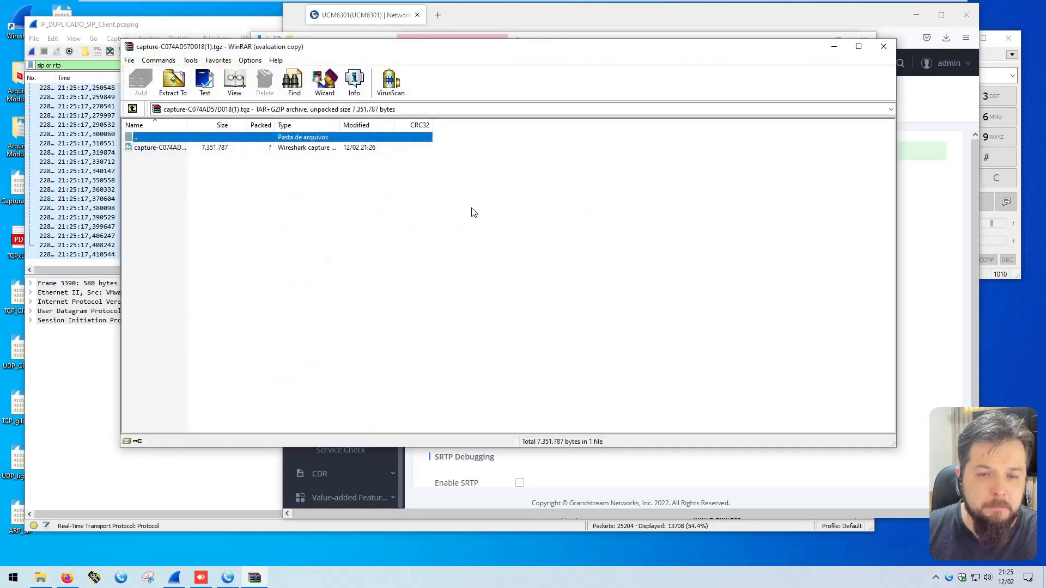
pyautogui.moveTo(276, 46); pyautogui.dragTo(429, 68)
pyautogui.click(315, 171)
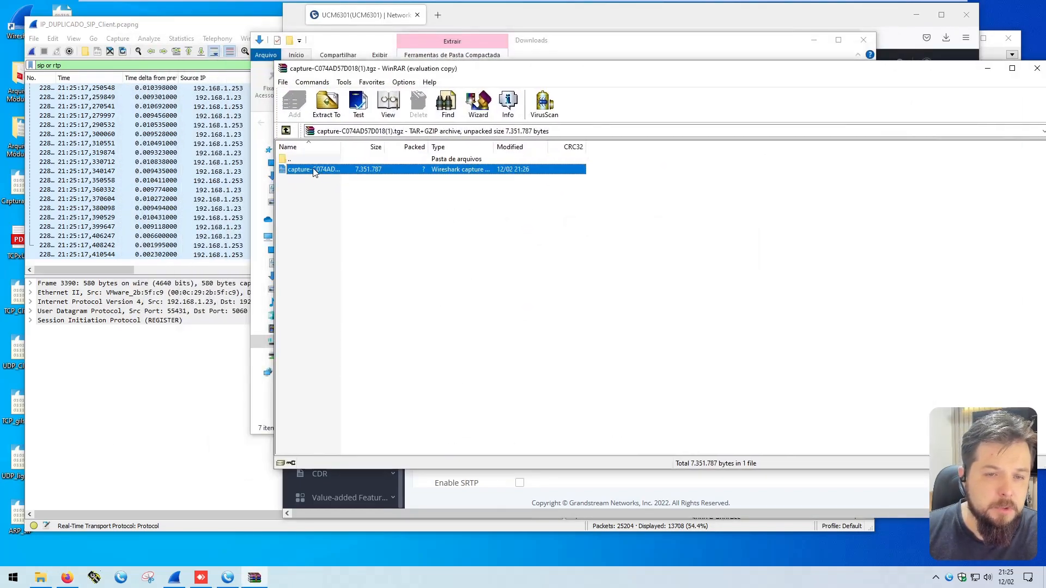
pyautogui.moveTo(102, 543); pyautogui.dragTo(104, 547)
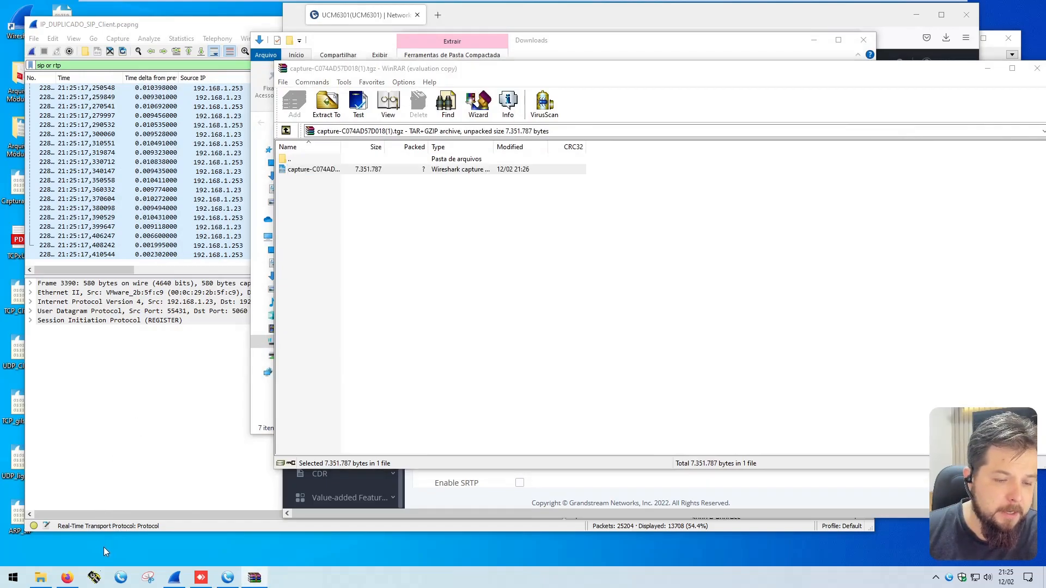
# - Uncover the desktop icons, place the extracted capture file below the client capture, and rename it IP_DUPLICADO_SIP_Server
pyautogui.click(91, 29)
pyautogui.moveTo(91, 28); pyautogui.dragTo(243, 38)
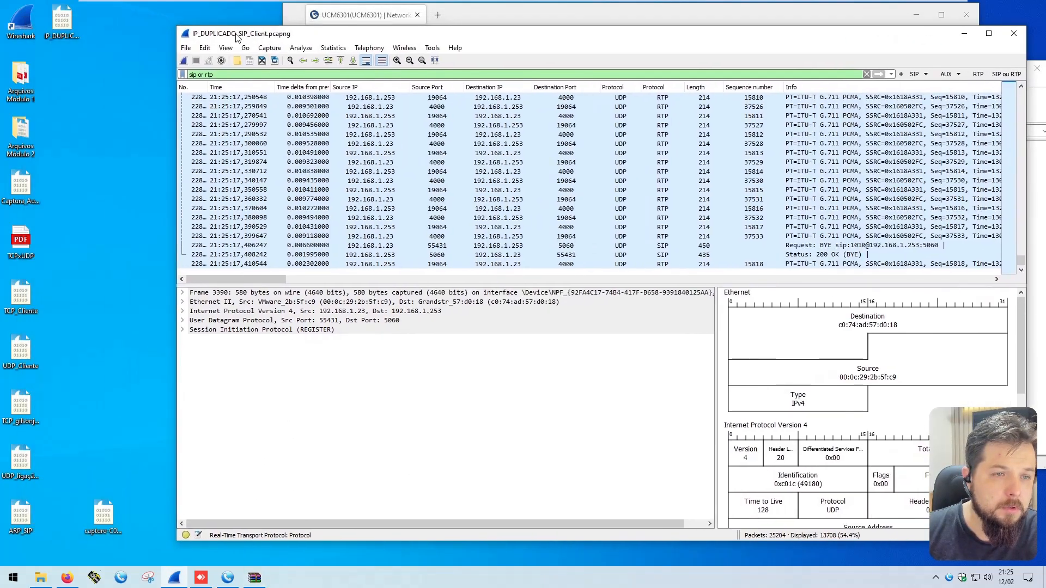
pyautogui.moveTo(103, 247); pyautogui.dragTo(57, 75)
pyautogui.press('F2')
pyautogui.write('IP_DU')
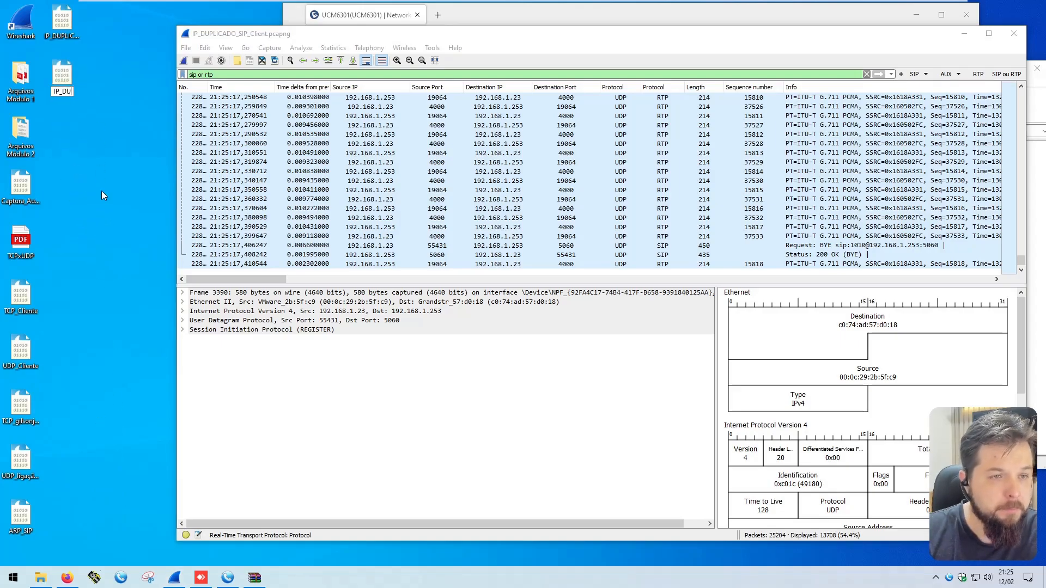
pyautogui.write('PLICADO_SIP_Server')
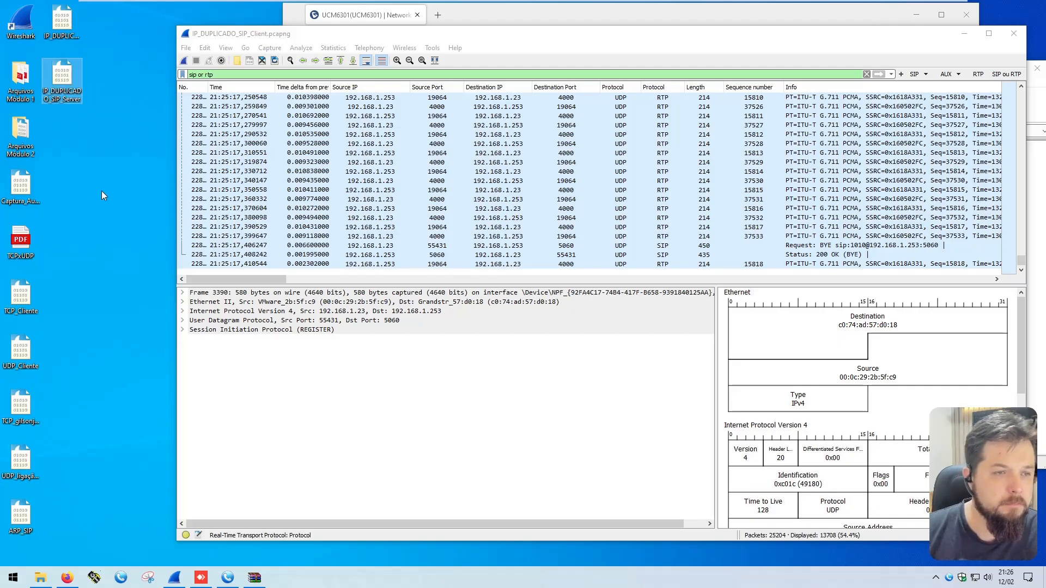
# - Reposition the client capture window, clear the overlapping windows away, and close WinRAR
pyautogui.click(79, 30)
pyautogui.moveTo(264, 41); pyautogui.dragTo(197, 33)
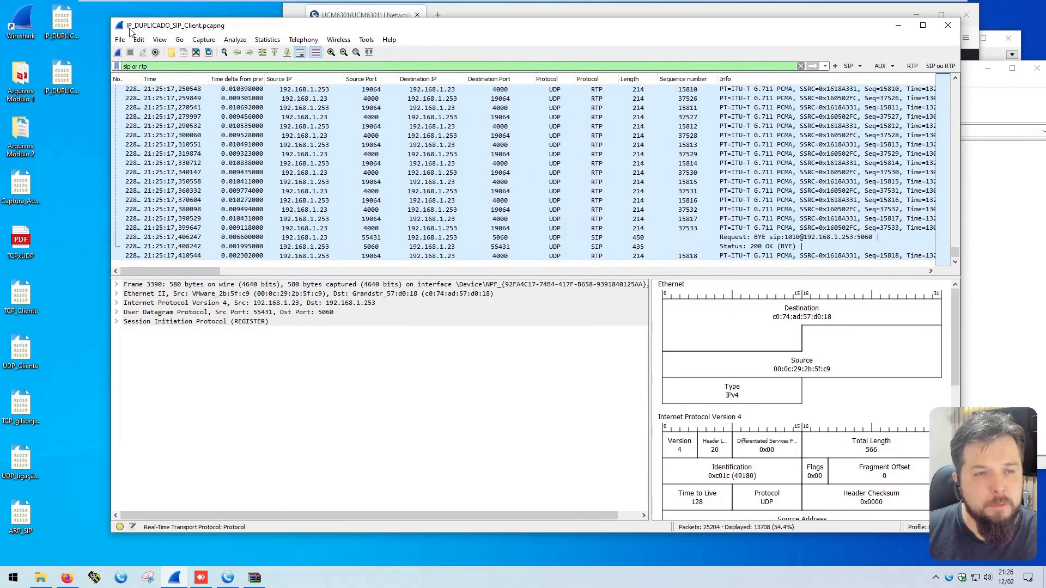
pyautogui.moveTo(224, 30); pyautogui.dragTo(185, 42)
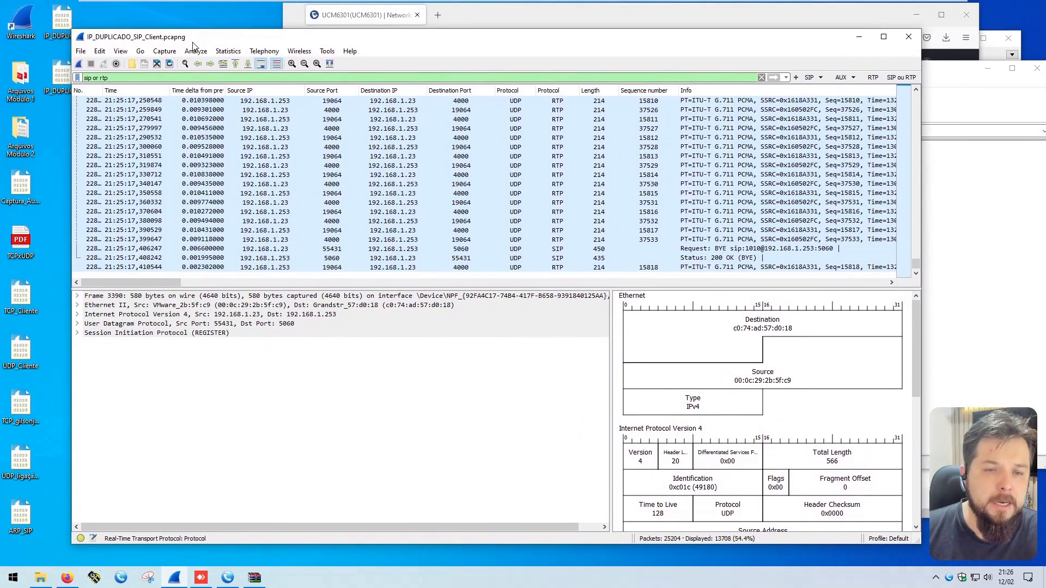
pyautogui.click(993, 68)
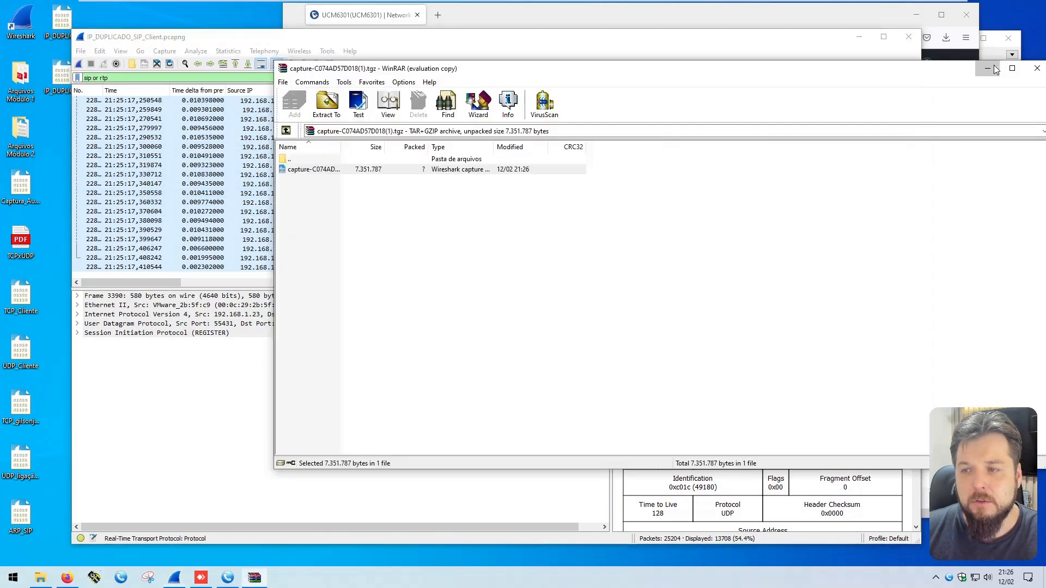
pyautogui.click(994, 65)
pyautogui.click(982, 47)
pyautogui.moveTo(929, 39); pyautogui.dragTo(942, 40)
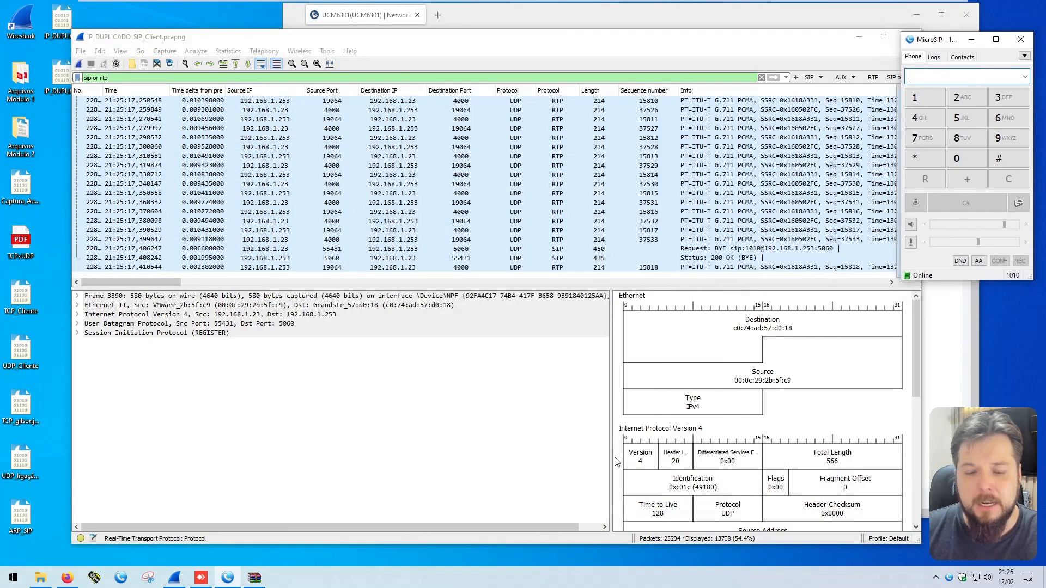
pyautogui.rightClick(254, 577)
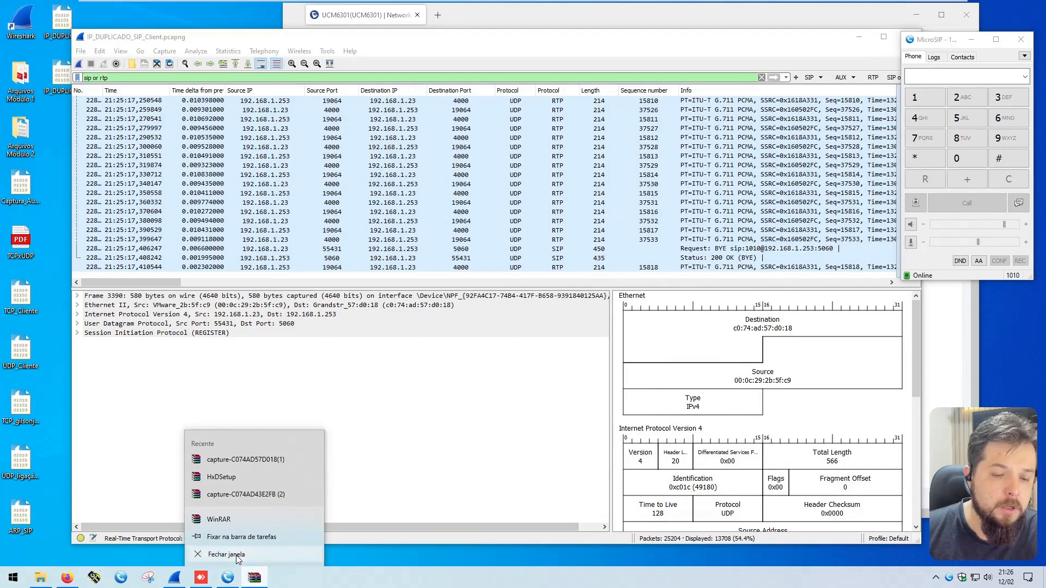
pyautogui.click(229, 562)
# - Open the IP_DUPLICADO_SIP_Server capture in Wireshark and arrange its window behind the client capture window
pyautogui.doubleClick(62, 75)
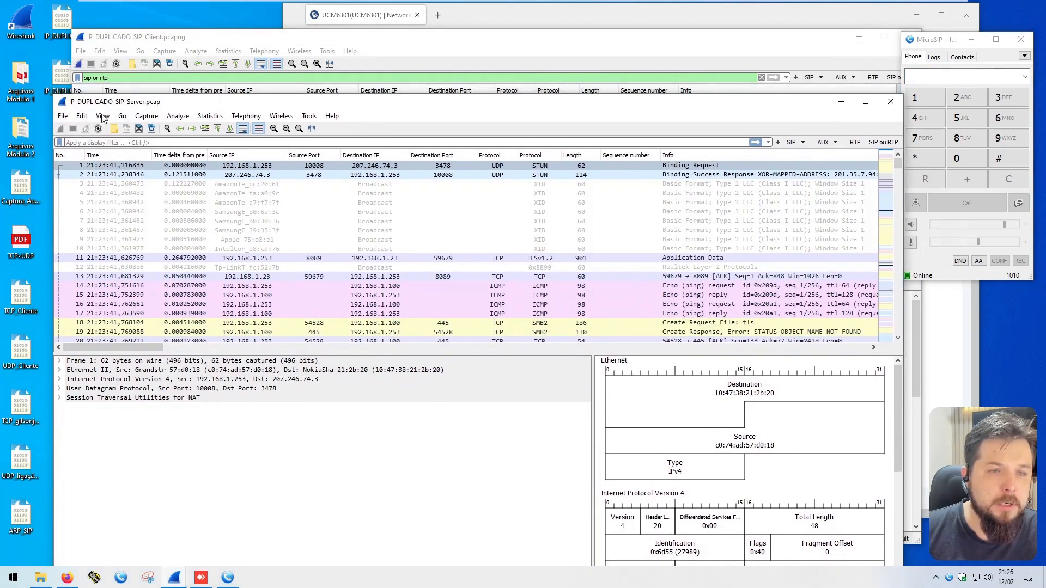
pyautogui.moveTo(129, 104); pyautogui.dragTo(94, 80)
pyautogui.moveTo(116, 43); pyautogui.dragTo(110, 39)
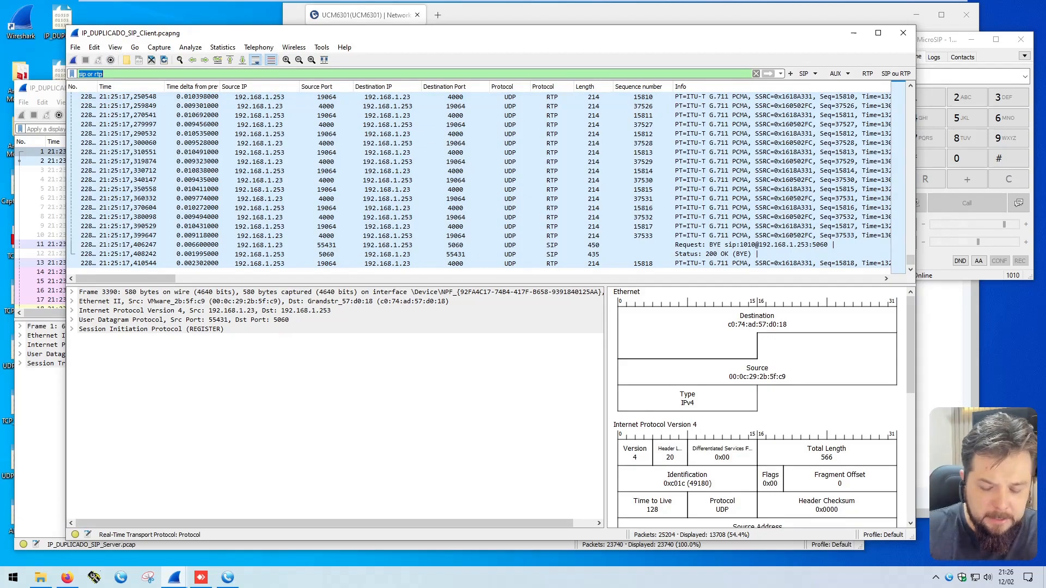
# - Reapply the display filter sip or rtp to the client capture
pyautogui.click(106, 74)
pyautogui.press('BackSpace')
pyautogui.press('BackSpace')
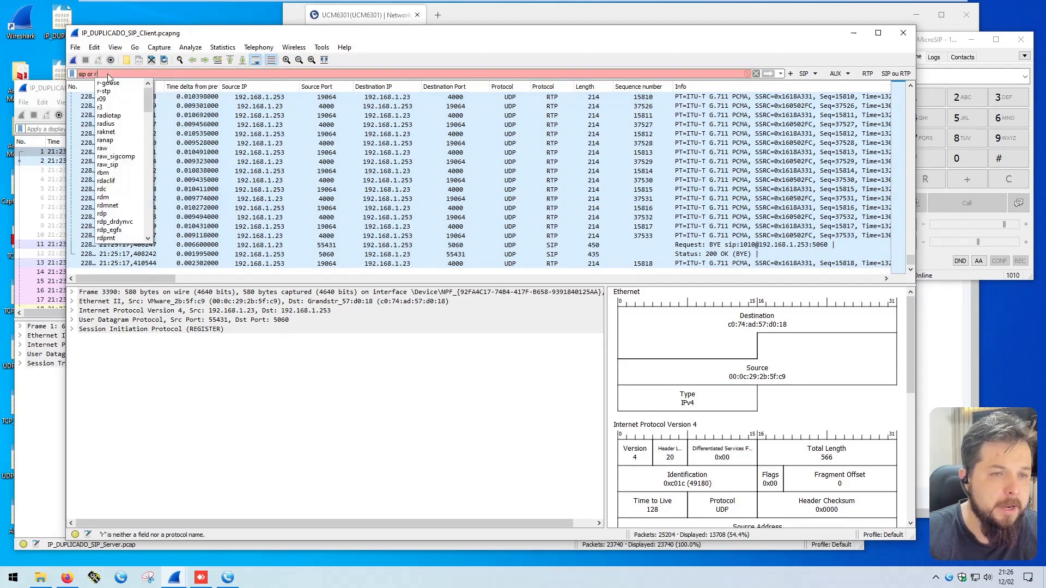
pyautogui.write('tp')
pyautogui.press('Return')
# - Examine the SIP signalling in the client capture: the REGISTER, the INVITE, and the 200 OK replies to INVITE and UPDATE
pyautogui.click(729, 116)
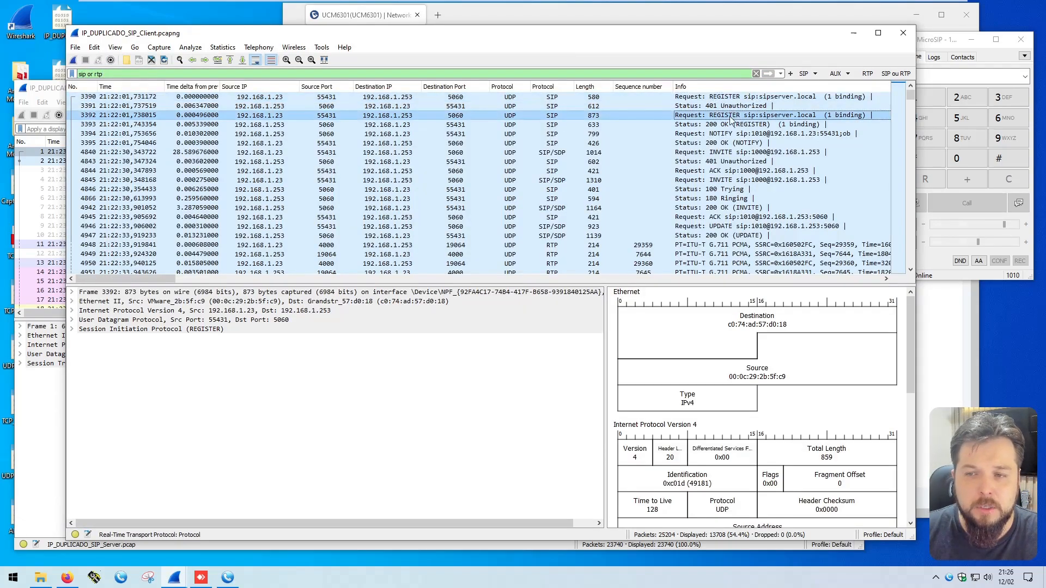
pyautogui.click(731, 179)
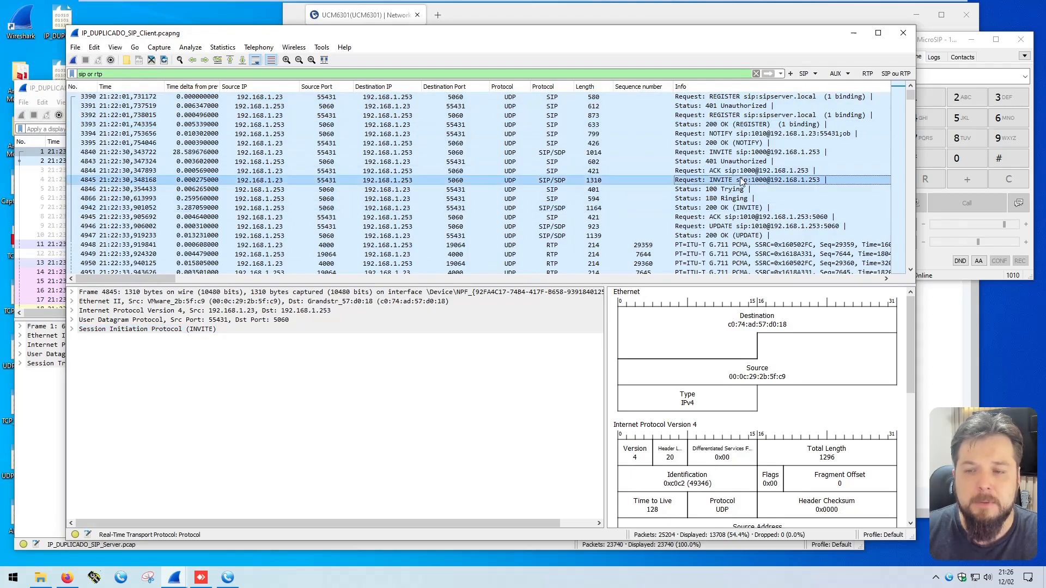
pyautogui.click(730, 208)
pyautogui.scroll(-2, 725, 196)
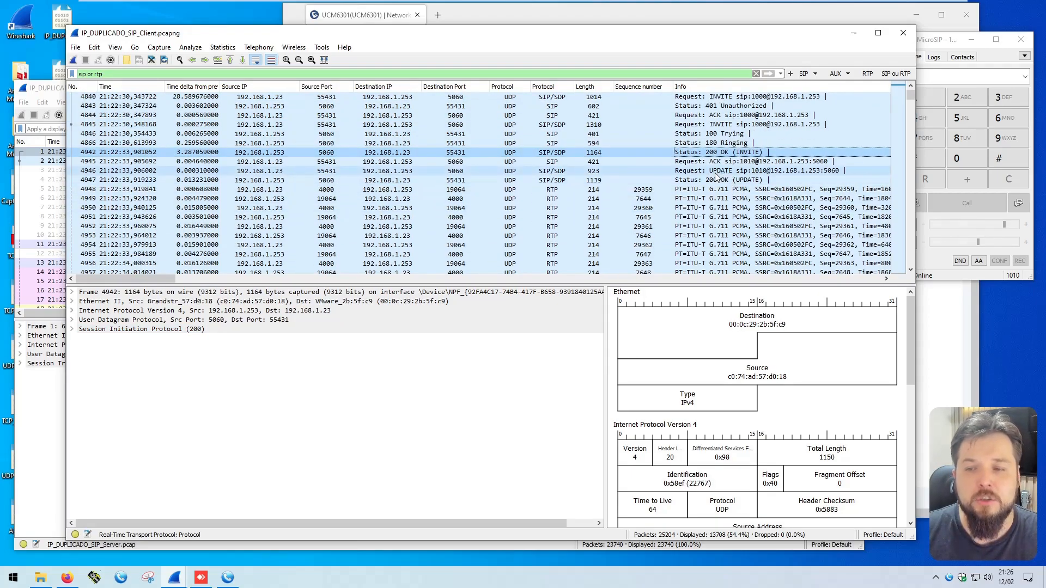
pyautogui.click(726, 184)
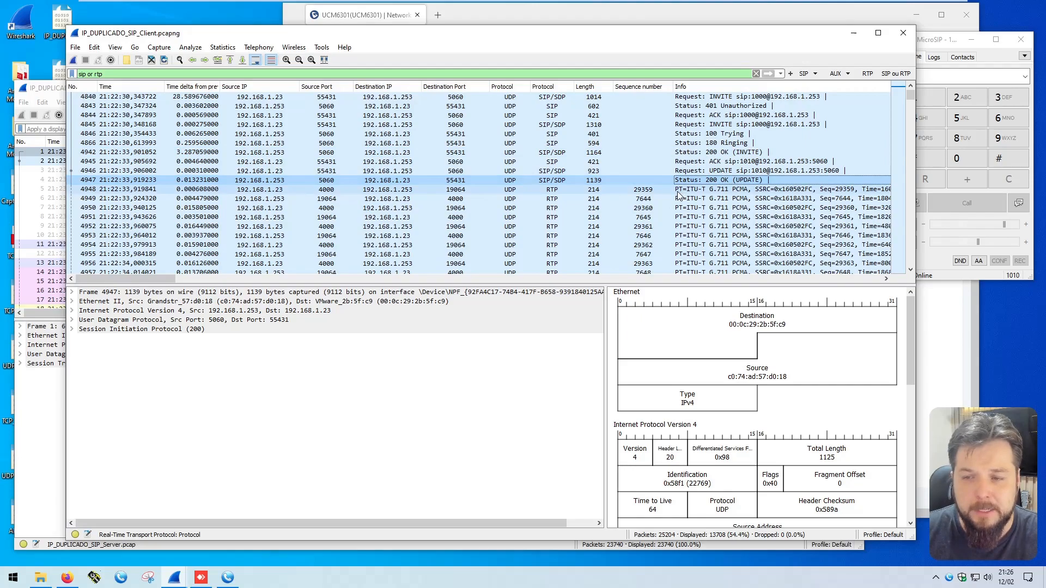
# - Inspect the first RTP packets in each direction between 192.168.1.23 and 192.168.1.253, checking addresses, ports and codec
pyautogui.scroll(-3, 727, 188)
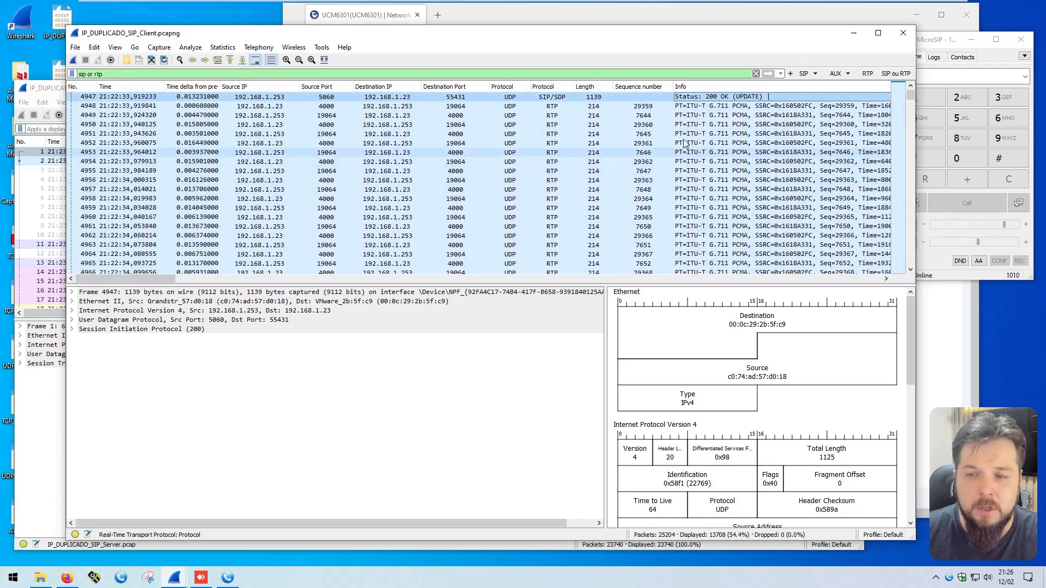
pyautogui.click(274, 116)
pyautogui.click(283, 107)
pyautogui.click(337, 108)
pyautogui.click(394, 108)
pyautogui.click(451, 107)
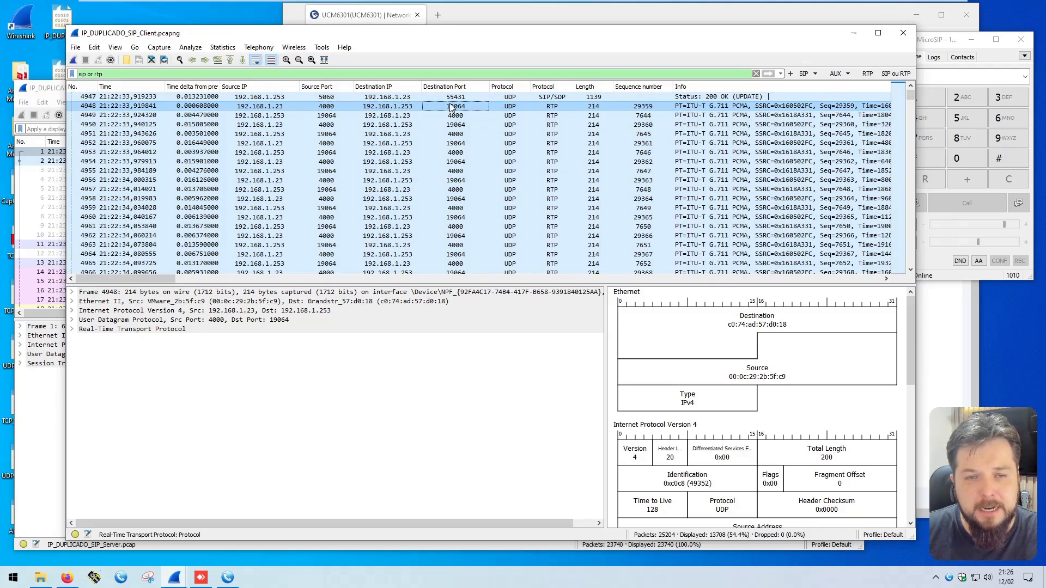
pyautogui.click(557, 111)
pyautogui.click(705, 109)
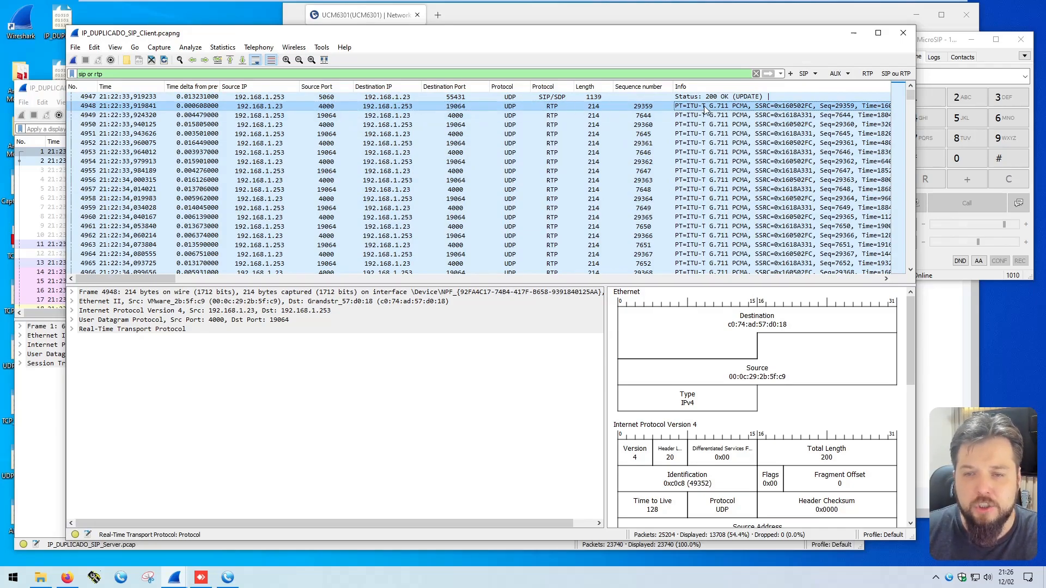
pyautogui.click(284, 116)
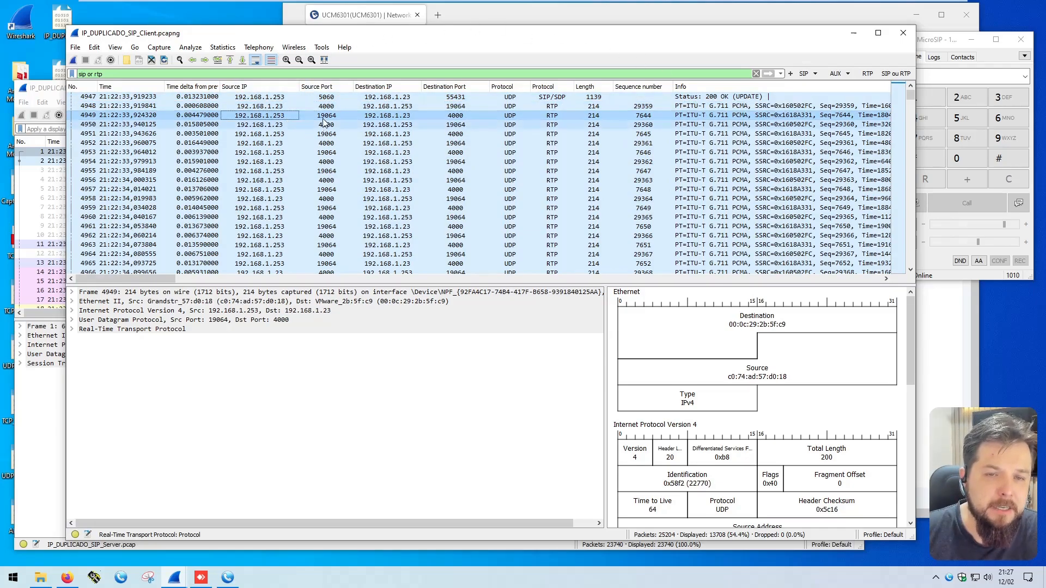
pyautogui.click(386, 116)
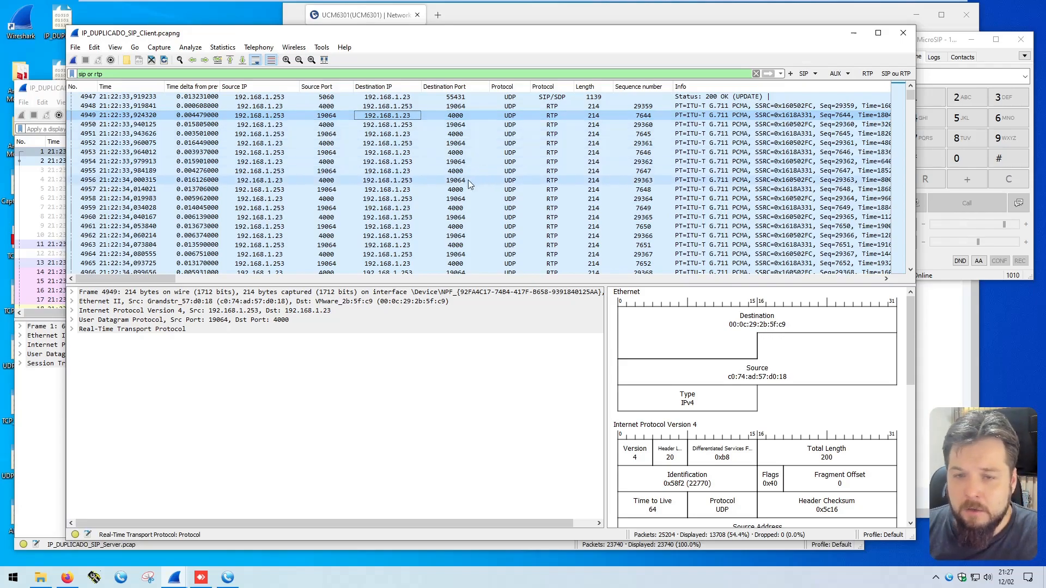
# - Follow the RTP stream forward to around 21:23:33 and check the source and destination addresses of the packets there
pyautogui.scroll(-20, 470, 178)
pyautogui.scroll(-20, 395, 176)
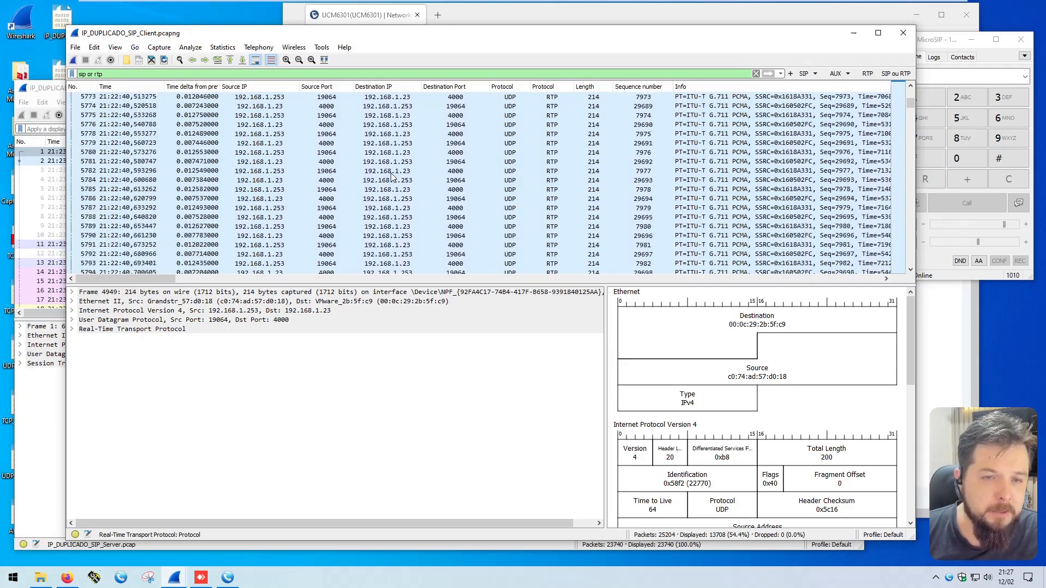
pyautogui.scroll(-20, 410, 180)
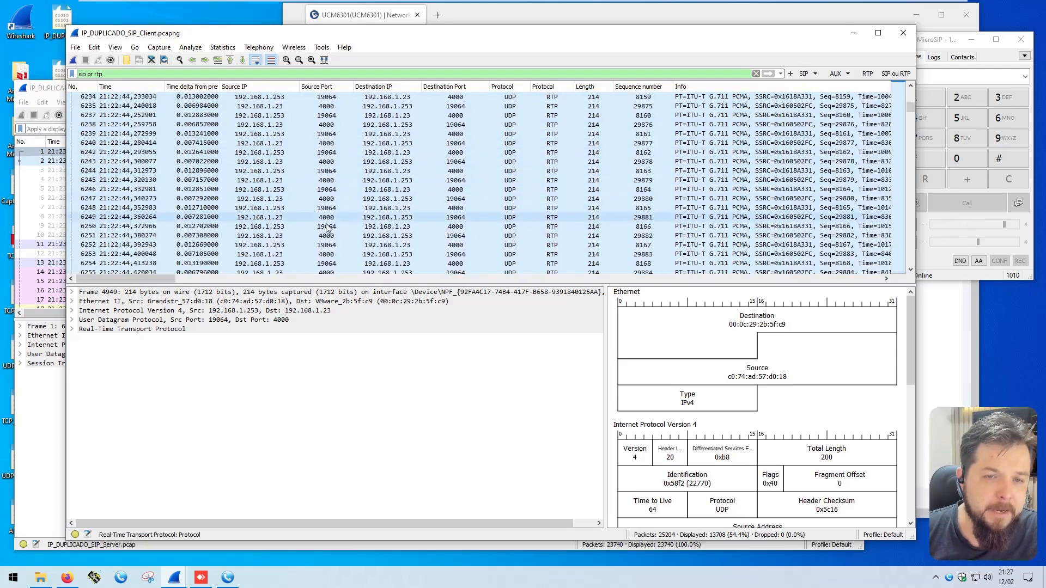
pyautogui.scroll(-20, 423, 207)
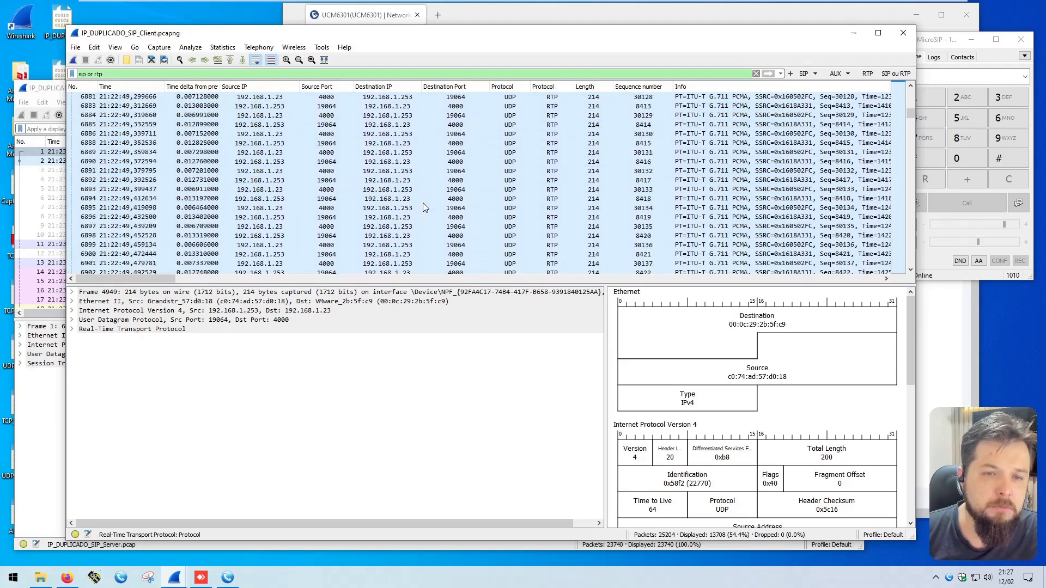
pyautogui.scroll(-20, 404, 182)
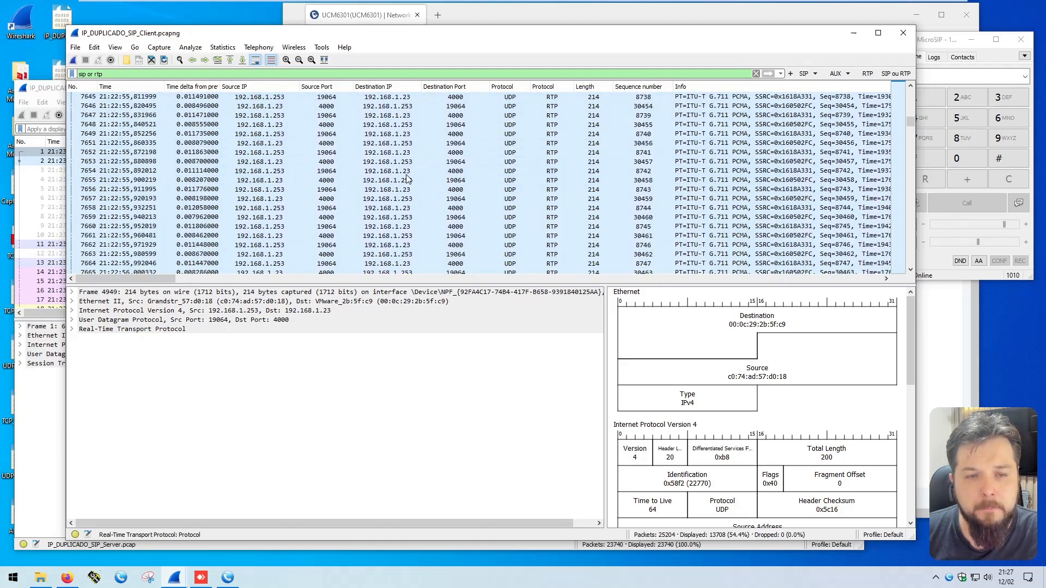
pyautogui.scroll(-20, 354, 185)
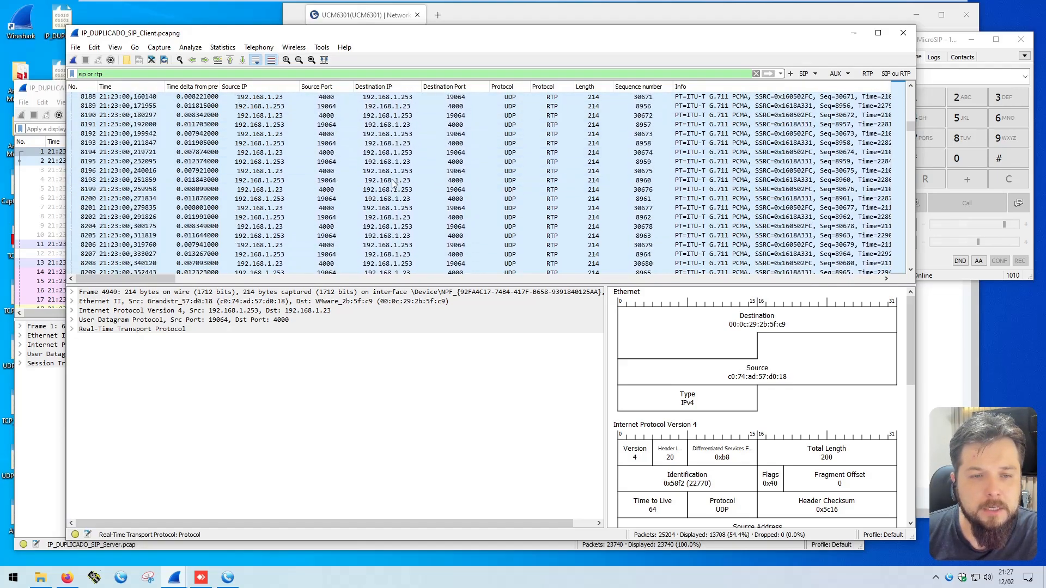
pyautogui.scroll(-20, 395, 185)
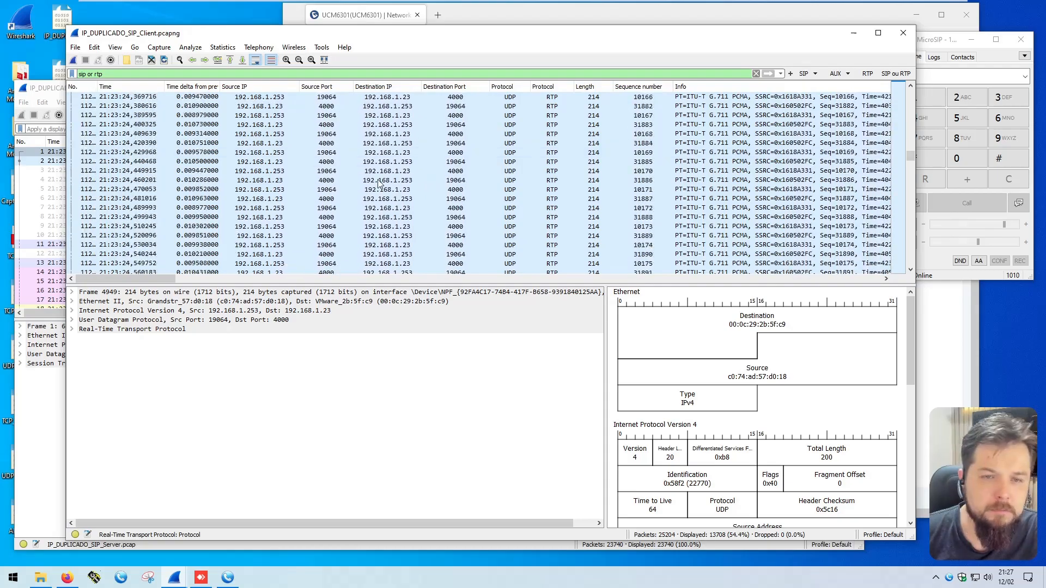
pyautogui.scroll(-20, 379, 183)
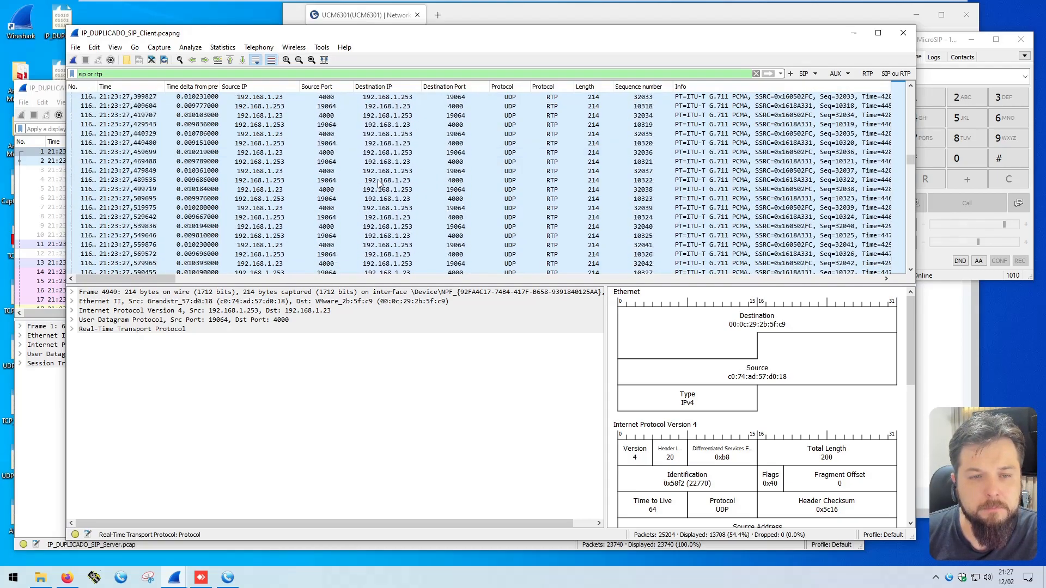
pyautogui.scroll(-20, 379, 184)
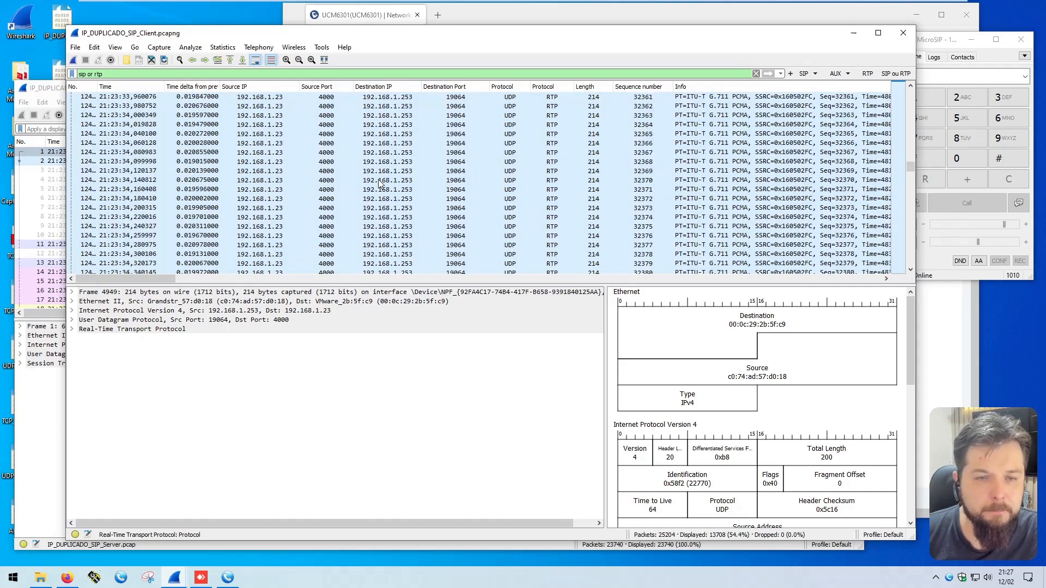
pyautogui.click(275, 155)
pyautogui.click(386, 153)
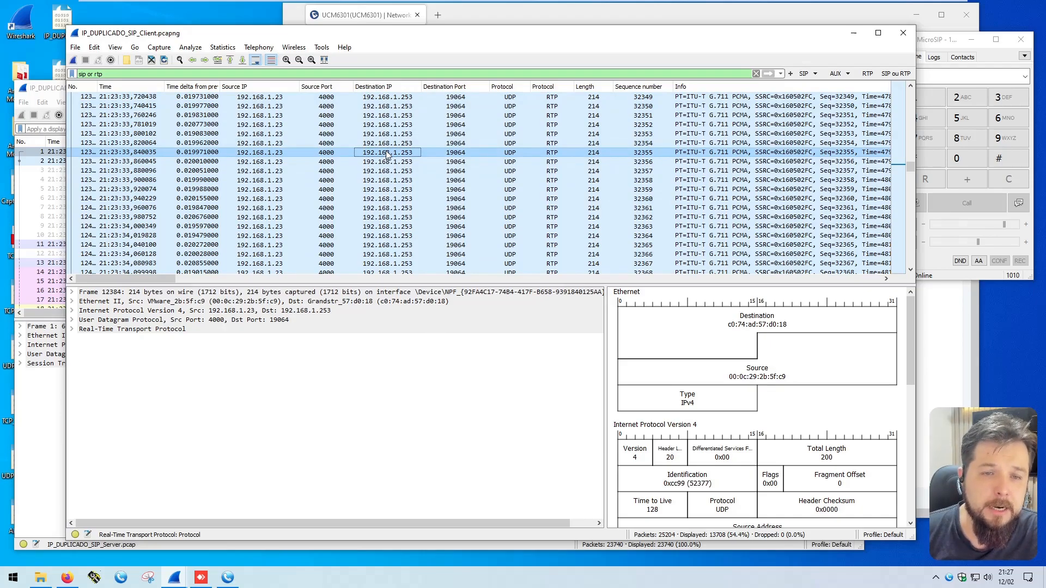
# - Go back to the last RTP packet sent by 192.168.1.253 and compare its timing with the packet that follows it
pyautogui.scroll(17, 387, 155)
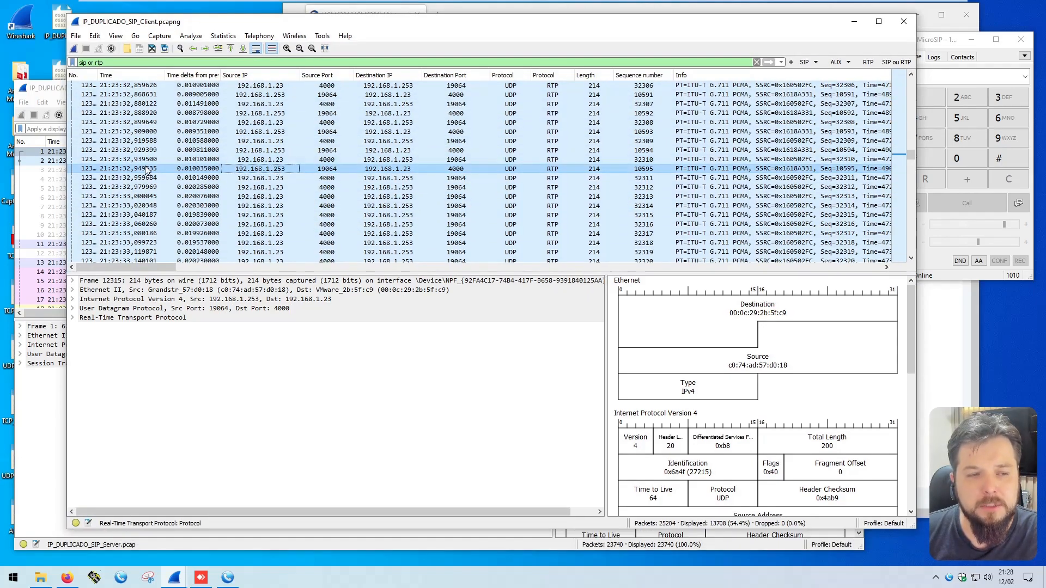
pyautogui.click(190, 170)
pyautogui.click(102, 169)
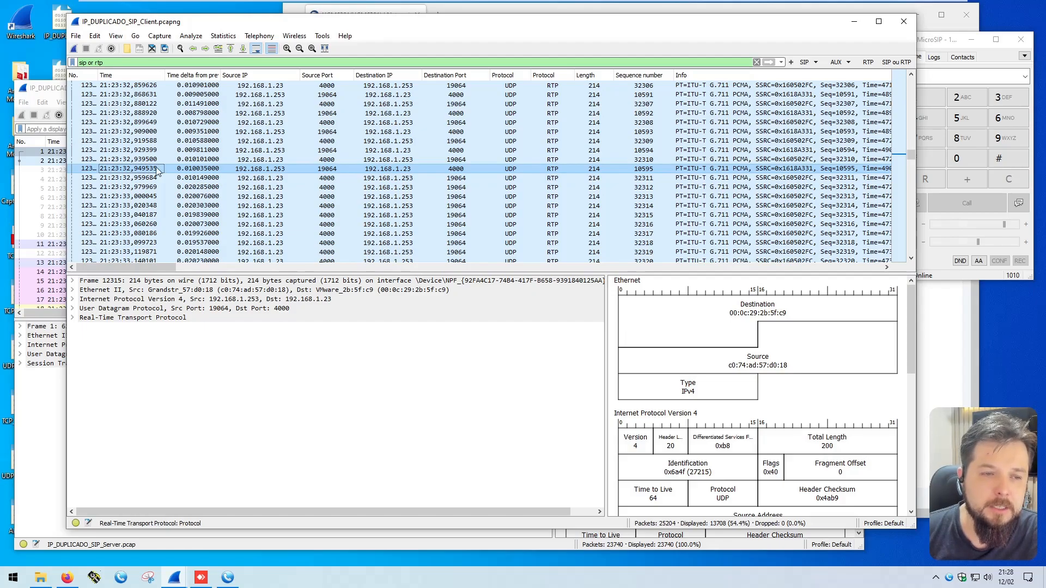
pyautogui.click(225, 170)
pyautogui.click(212, 178)
pyautogui.click(212, 170)
pyautogui.click(211, 178)
pyautogui.click(227, 169)
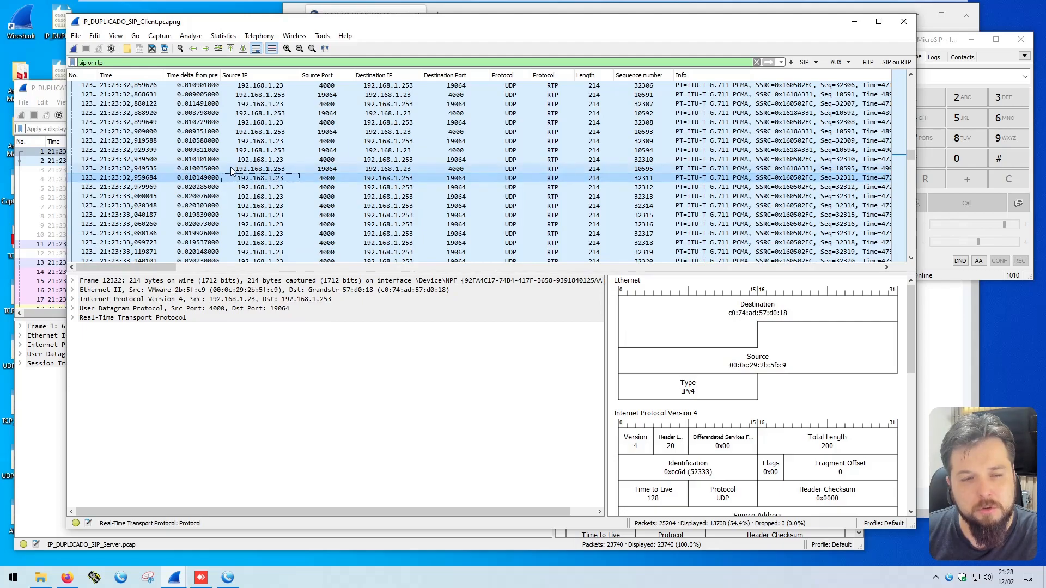
pyautogui.click(220, 170)
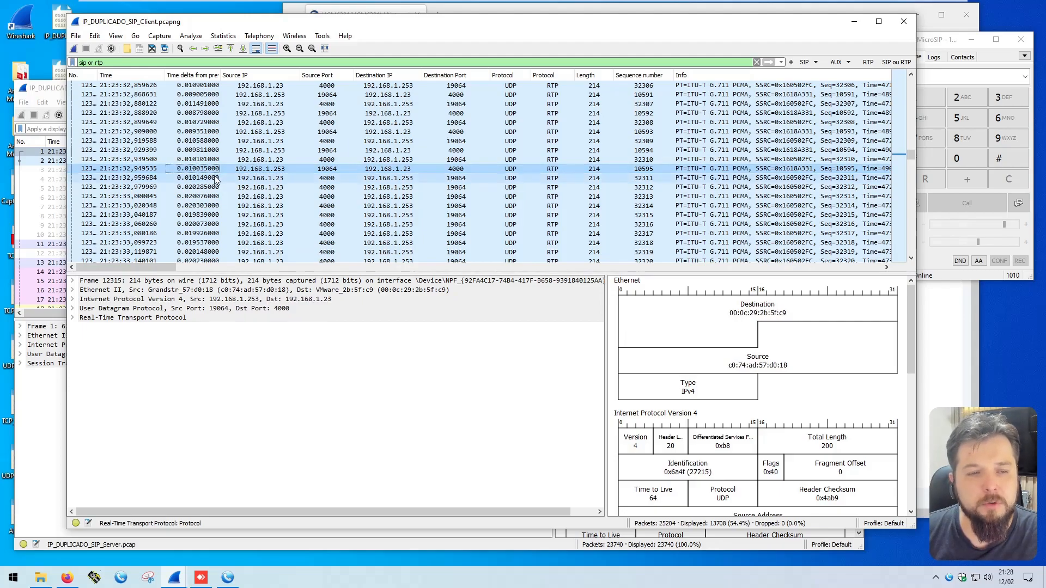
pyautogui.click(219, 178)
# - Mark RTP packet 12322, fit the packet number column to its contents, and apply the display filter sip or rtp or arp
pyautogui.moveTo(104, 63); pyautogui.dragTo(79, 63)
pyautogui.click(109, 62)
pyautogui.write('or arp')
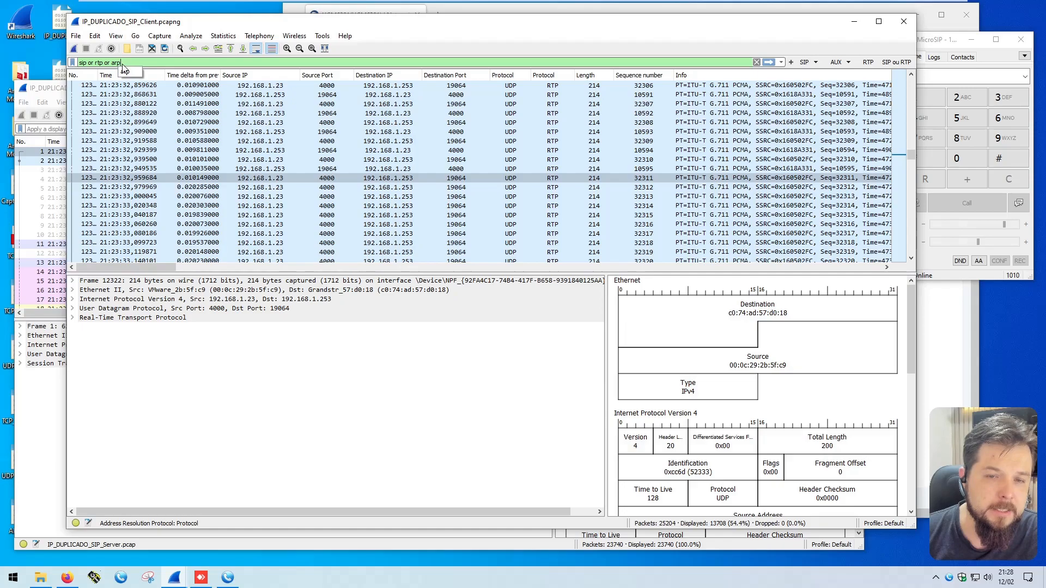
pyautogui.rightClick(268, 178)
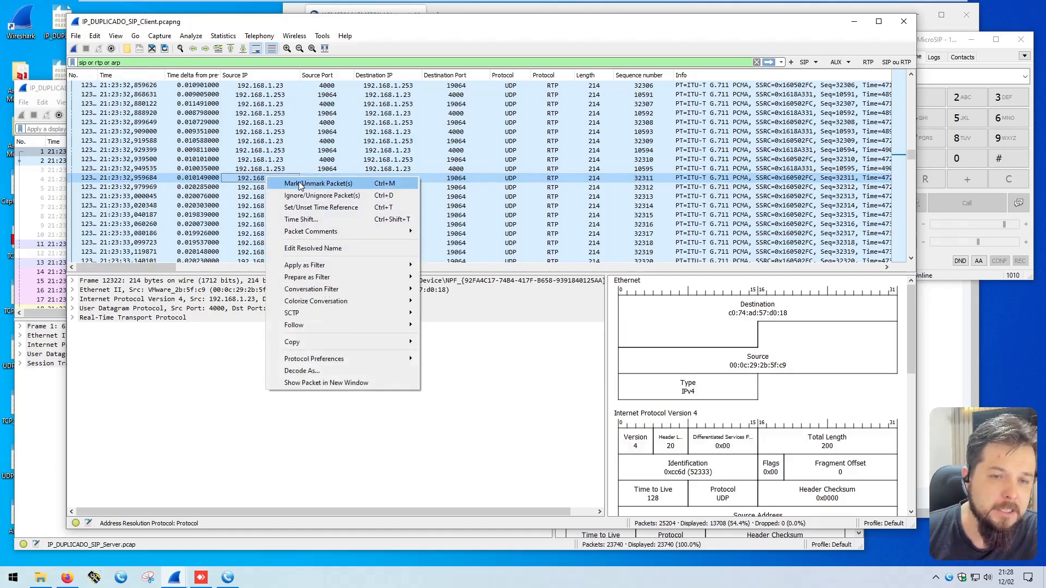
pyautogui.click(301, 185)
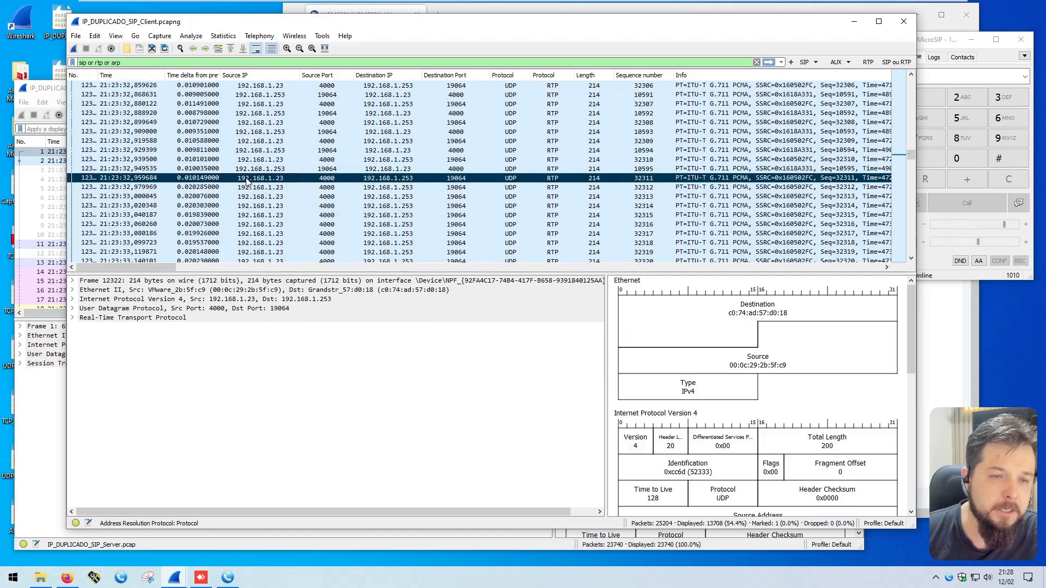
pyautogui.doubleClick(97, 75)
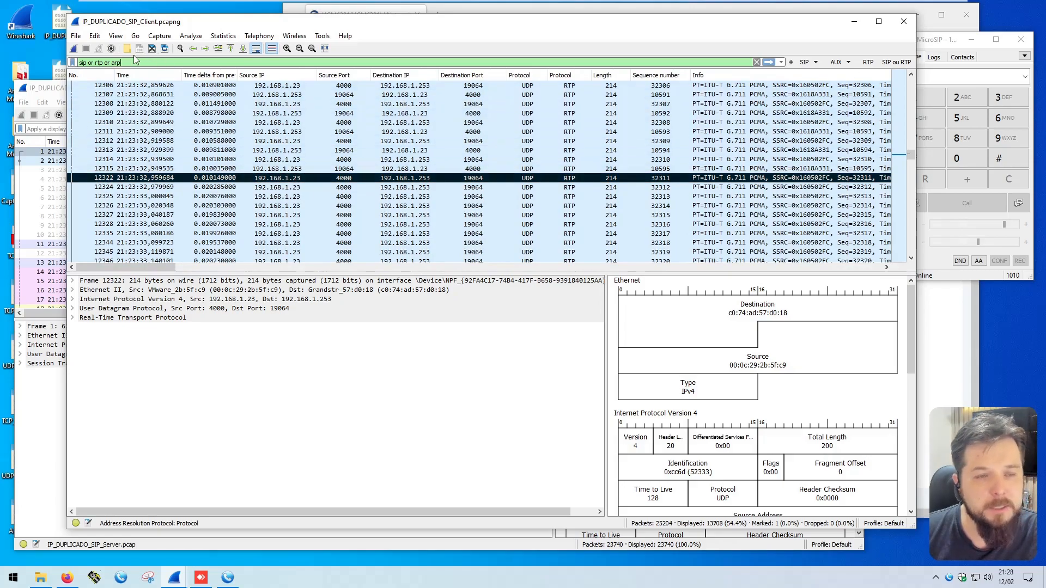
pyautogui.press('Return')
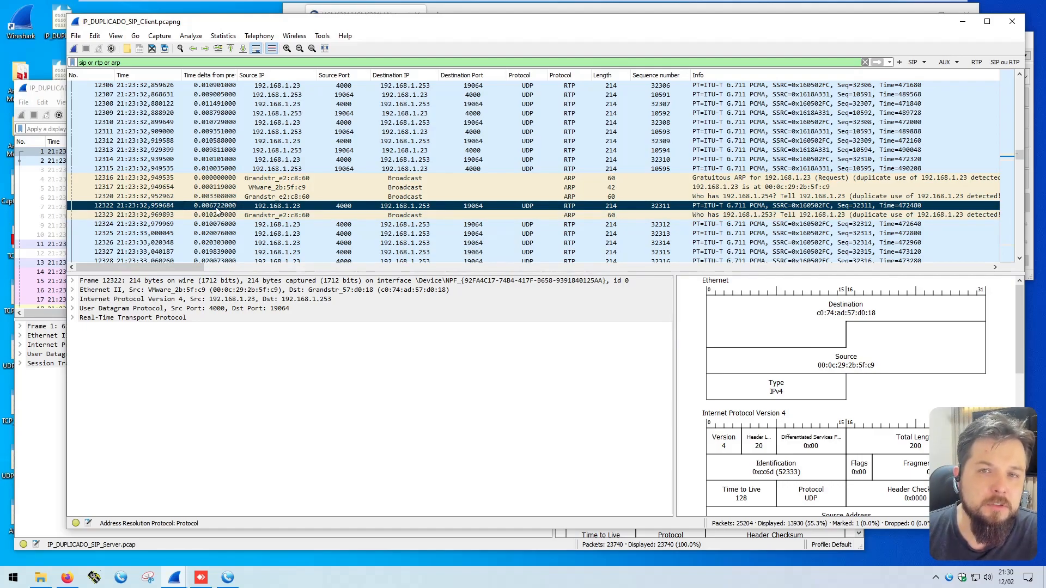
# - Inspect the gratuitous ARP request in packet 12316, expanding its Address Resolution Protocol details to check the sender's MAC and IP addresses
pyautogui.click(261, 180)
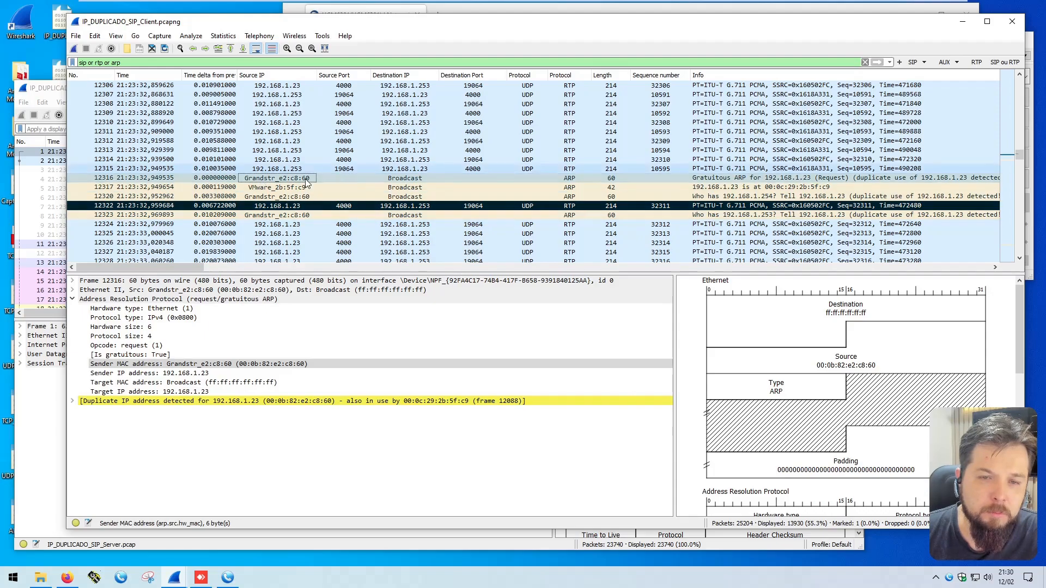
pyautogui.click(401, 178)
pyautogui.doubleClick(114, 300)
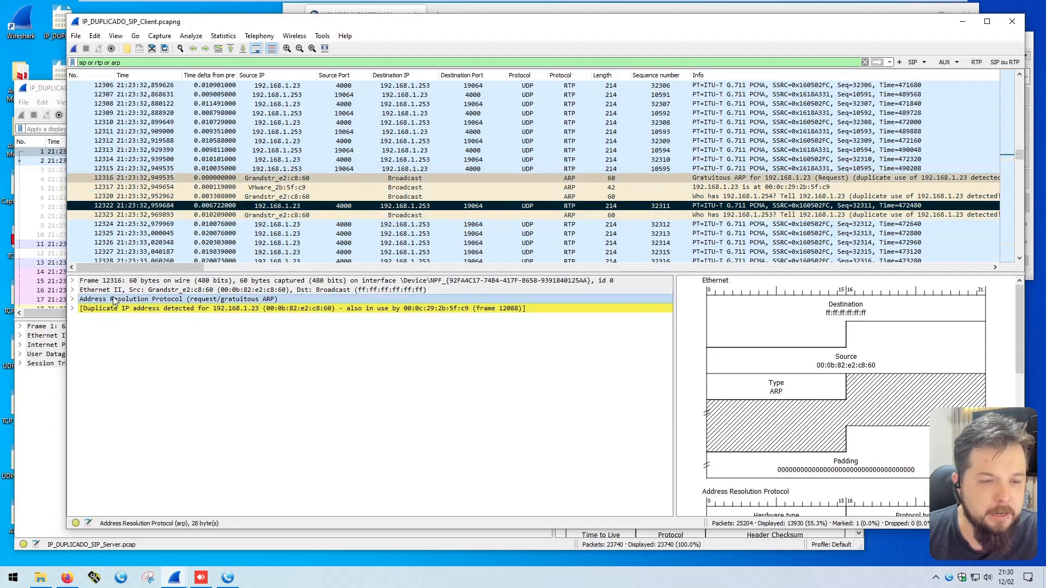
pyautogui.doubleClick(170, 300)
pyautogui.click(184, 374)
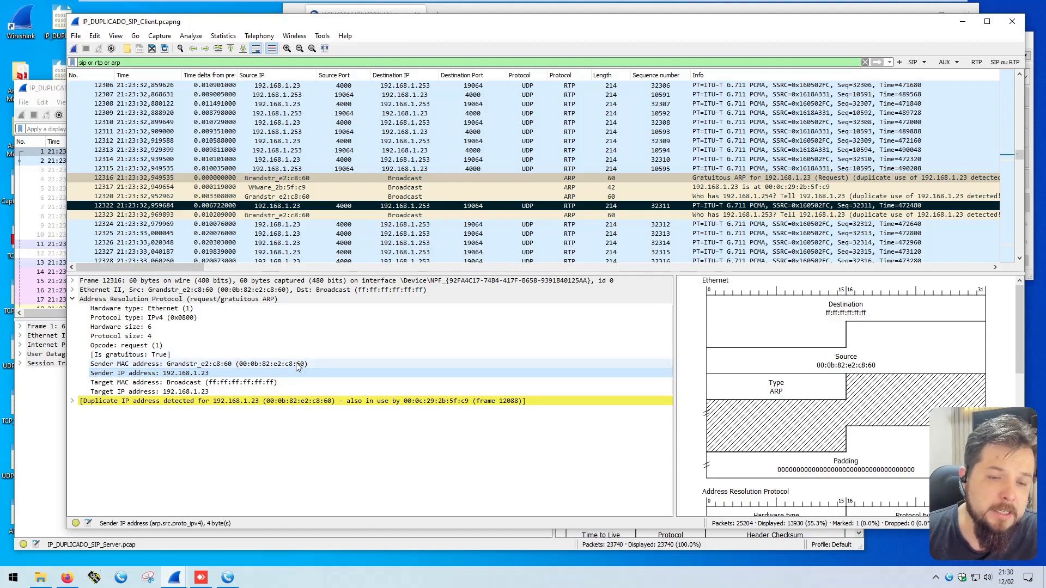
# - Run ipconfig /all in a command prompt and highlight the Ethernet adapter's IPv4 address and physical address
pyautogui.rightClick(9, 582)
pyautogui.click(33, 527)
pyautogui.write('cm')
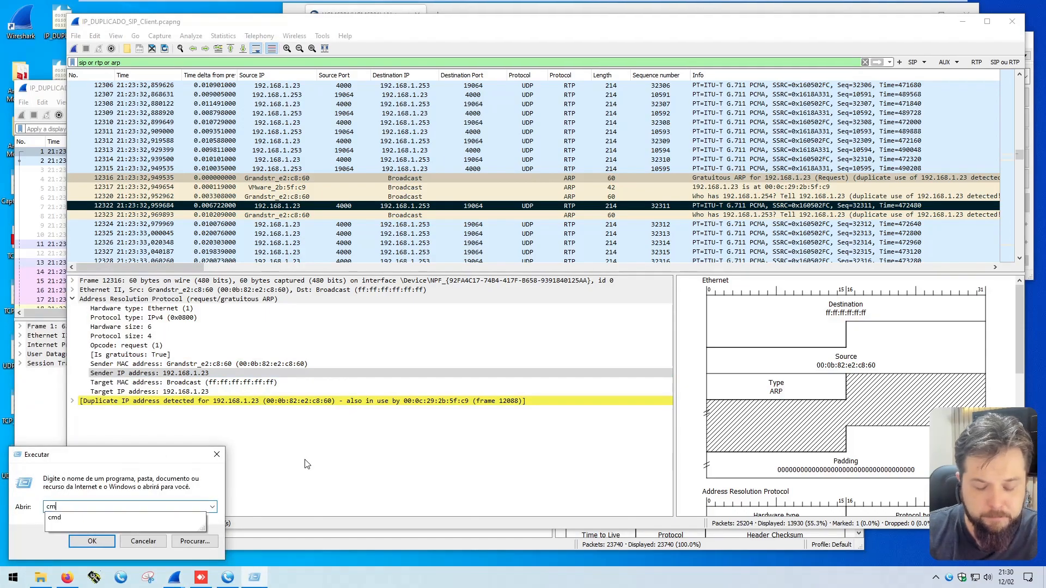
pyautogui.write('d')
pyautogui.press('Return')
pyautogui.write('ipconfig /a')
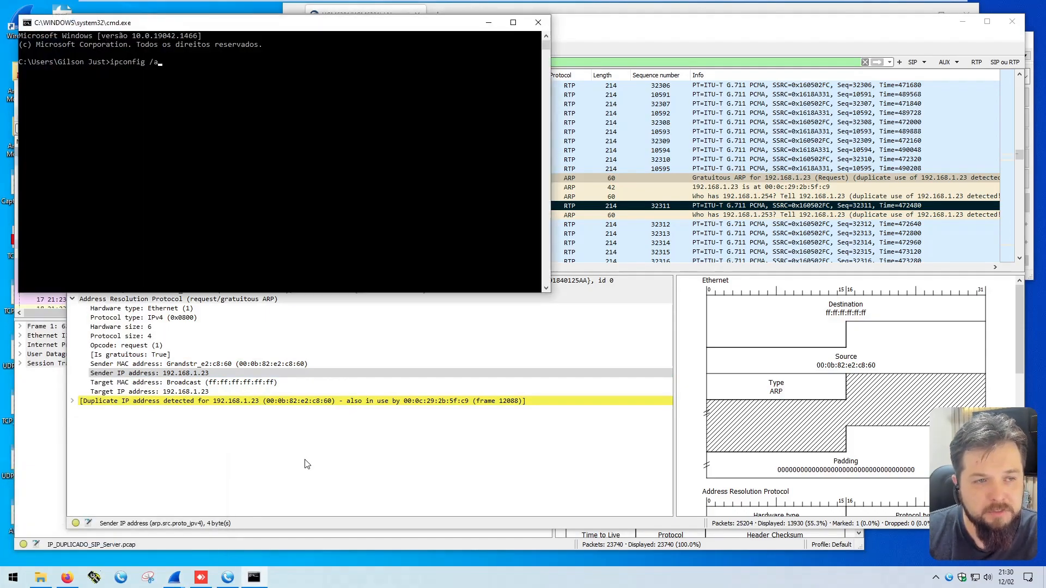
pyautogui.write('ll')
pyautogui.press('Return')
pyautogui.moveTo(234, 201); pyautogui.dragTo(287, 206)
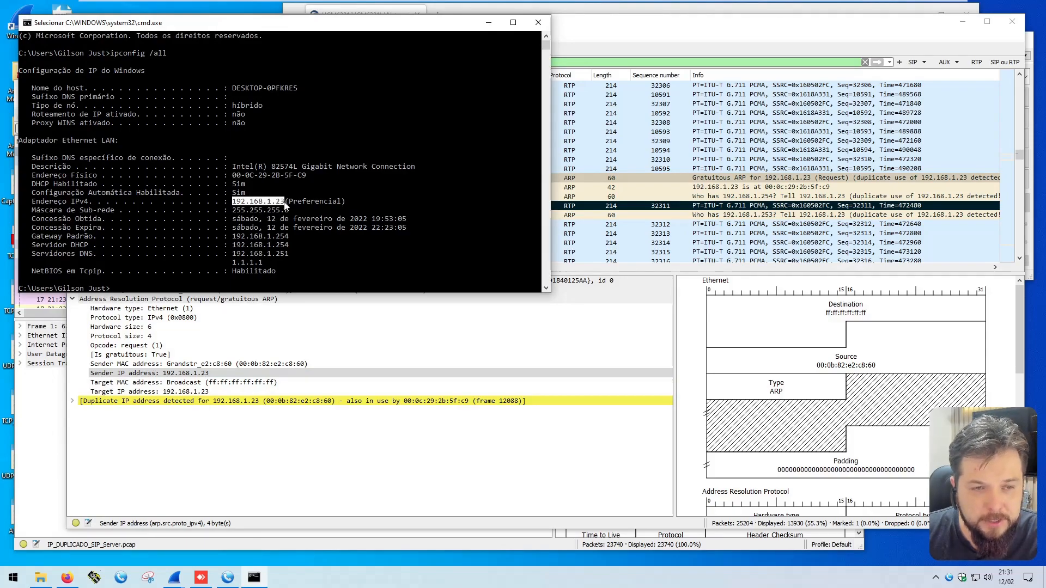
pyautogui.moveTo(267, 175); pyautogui.dragTo(306, 175)
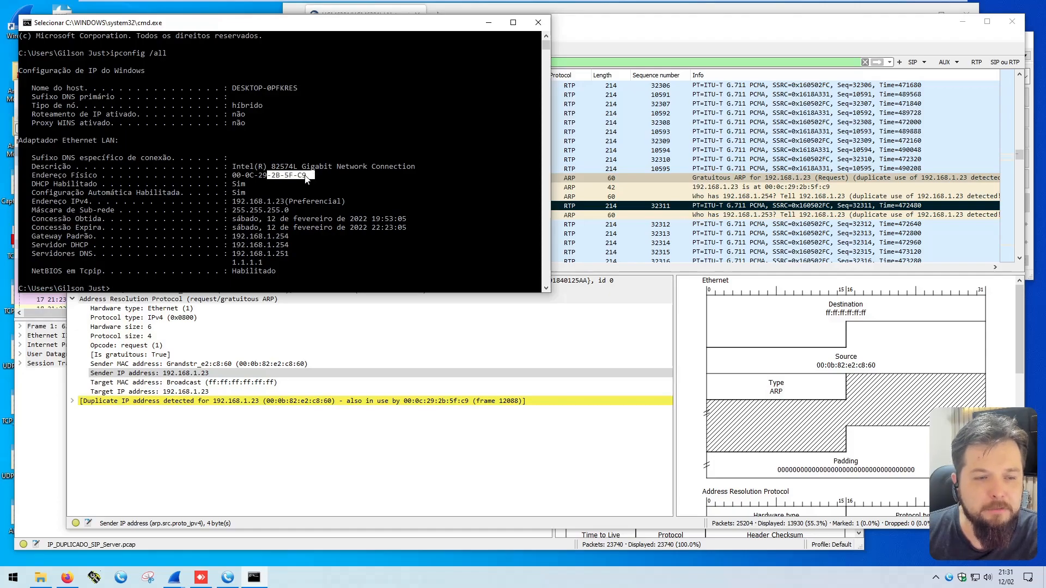
# - Return to the client capture and recheck the sender IP address of the gratuitous ARP request in packet 12316
pyautogui.click(335, 395)
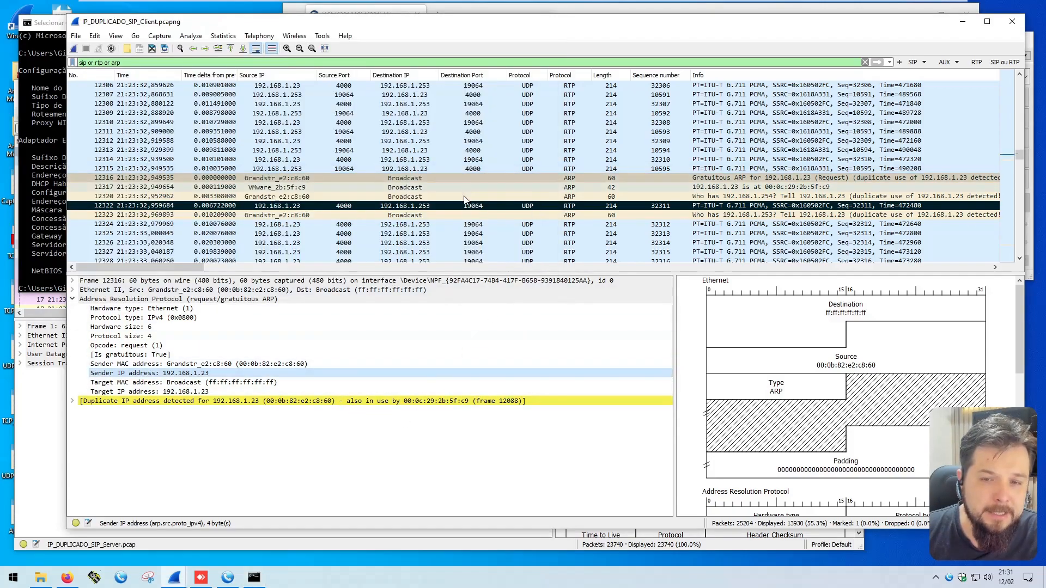
pyautogui.click(459, 211)
pyautogui.click(375, 178)
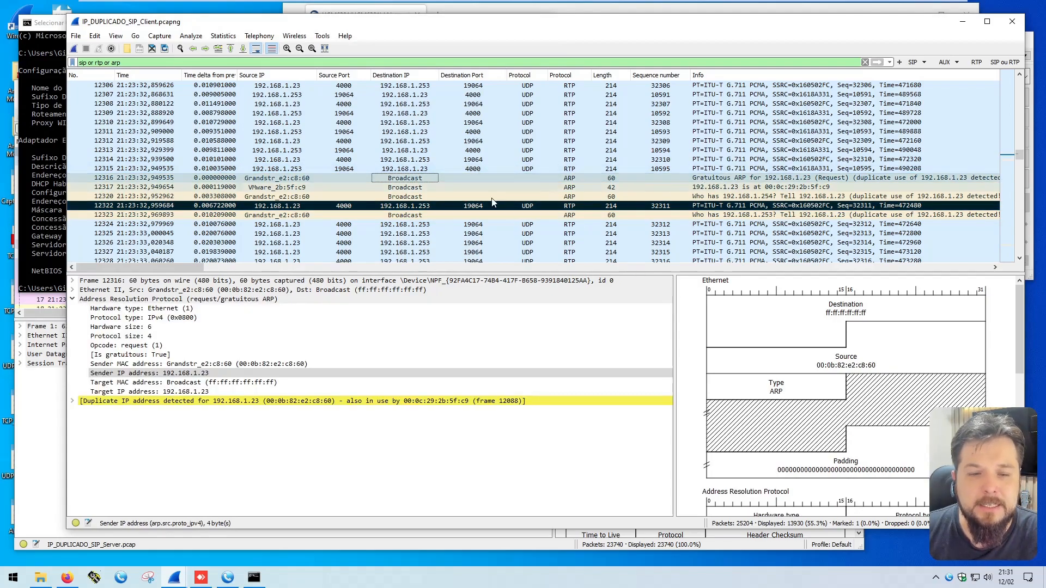
pyautogui.click(195, 373)
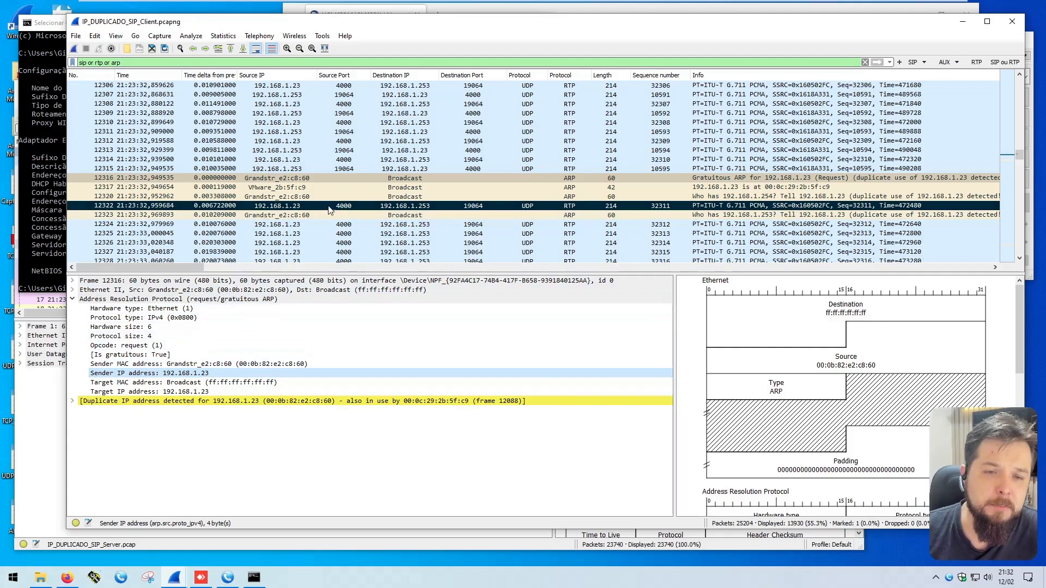
# - Examine the RTP packets sent by 192.168.1.23 after the duplicate IP ARP exchange, including packets 12347 and 12350
pyautogui.scroll(-1, 359, 221)
pyautogui.scroll(-4, 352, 209)
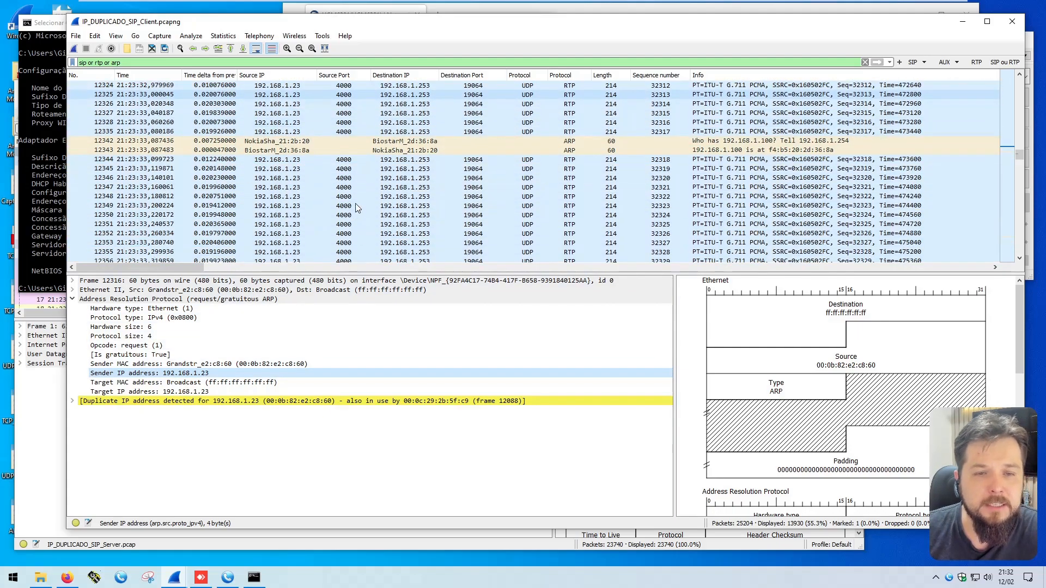
pyautogui.click(259, 169)
pyautogui.click(263, 188)
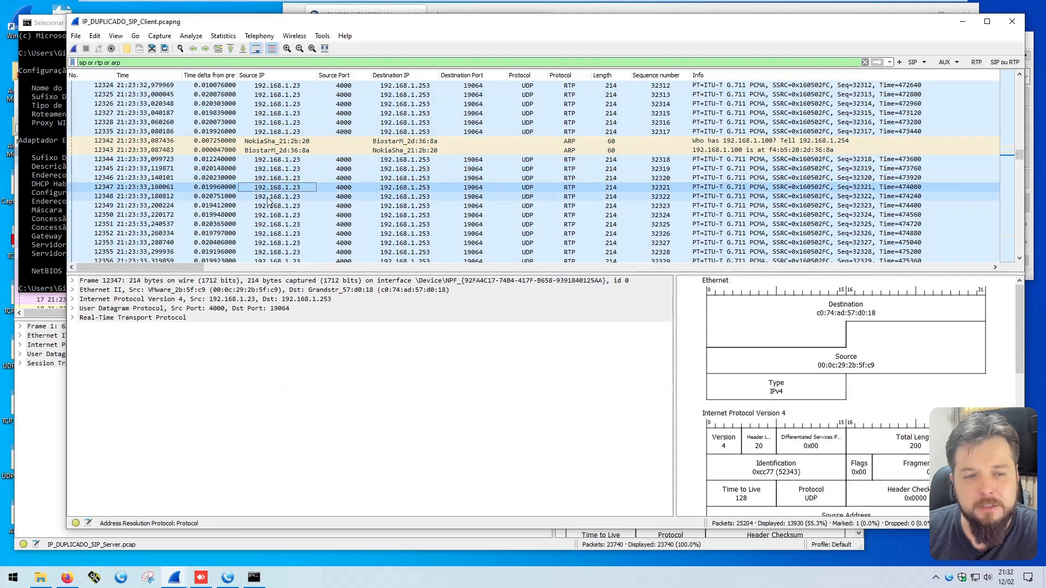
pyautogui.click(264, 198)
pyautogui.click(265, 214)
# - Minimize the open capture, command prompt and Downloads windows, and move the MicroSIP window down beside the browser
pyautogui.click(962, 21)
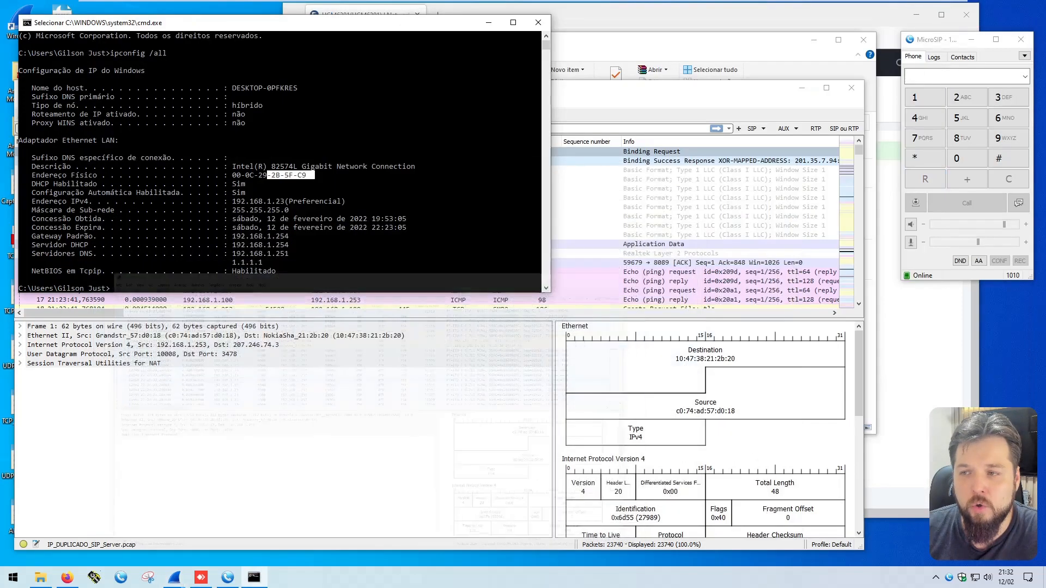
pyautogui.click(935, 37)
pyautogui.moveTo(936, 37); pyautogui.dragTo(910, 51)
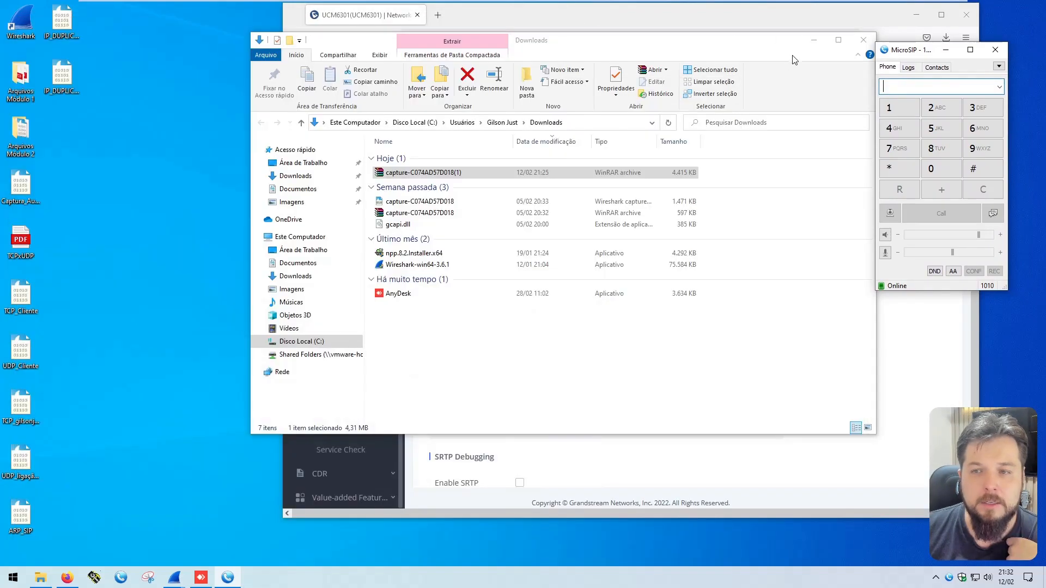
pyautogui.click(814, 39)
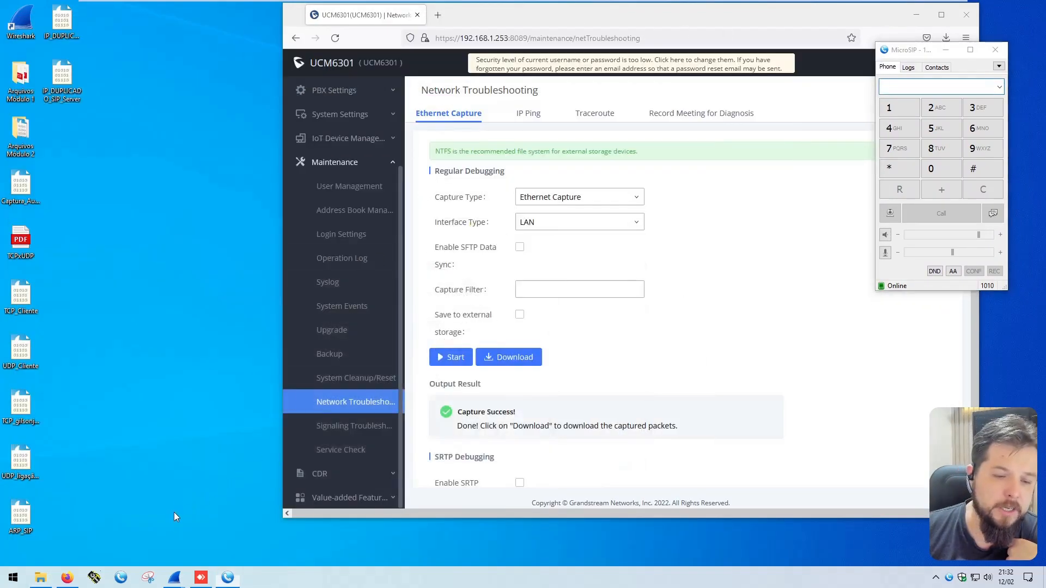
# - Reopen the client capture, list its VoIP calls and load the SIP call's audio streams into the RTP Player
pyautogui.moveTo(174, 578)
pyautogui.click(117, 520)
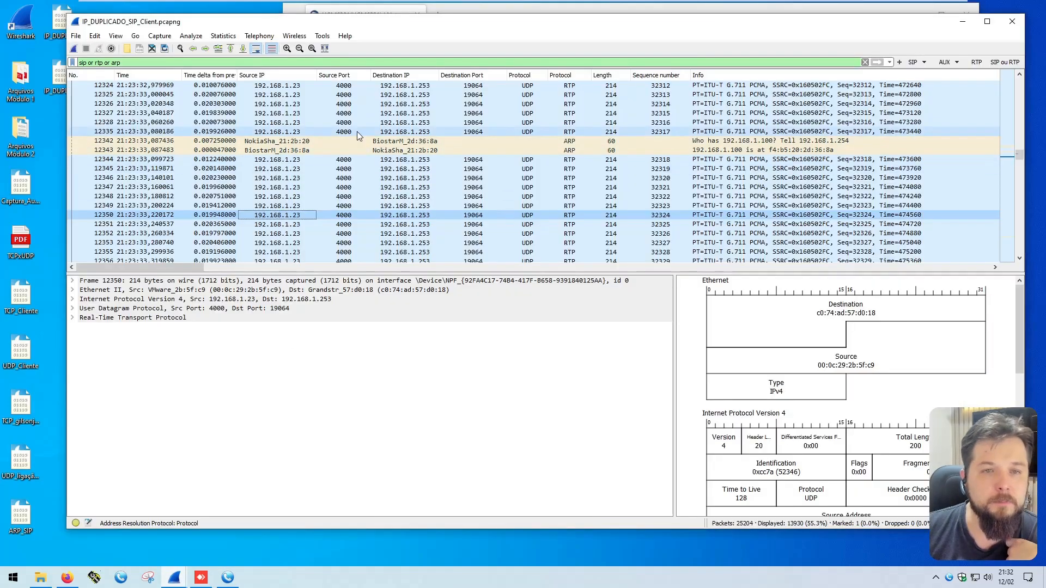
pyautogui.click(259, 35)
pyautogui.click(269, 46)
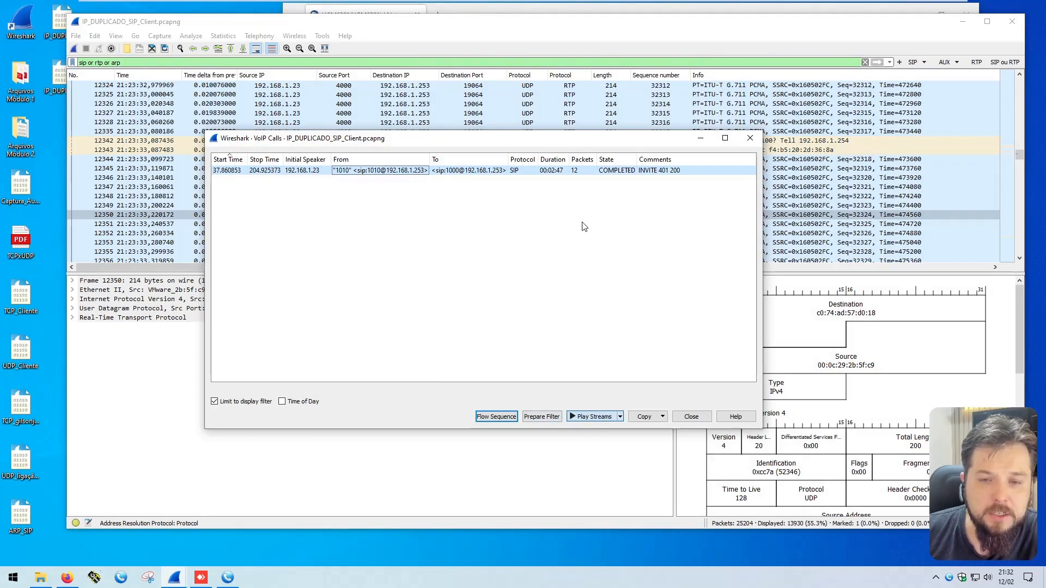
pyautogui.scroll(-2, 469, 243)
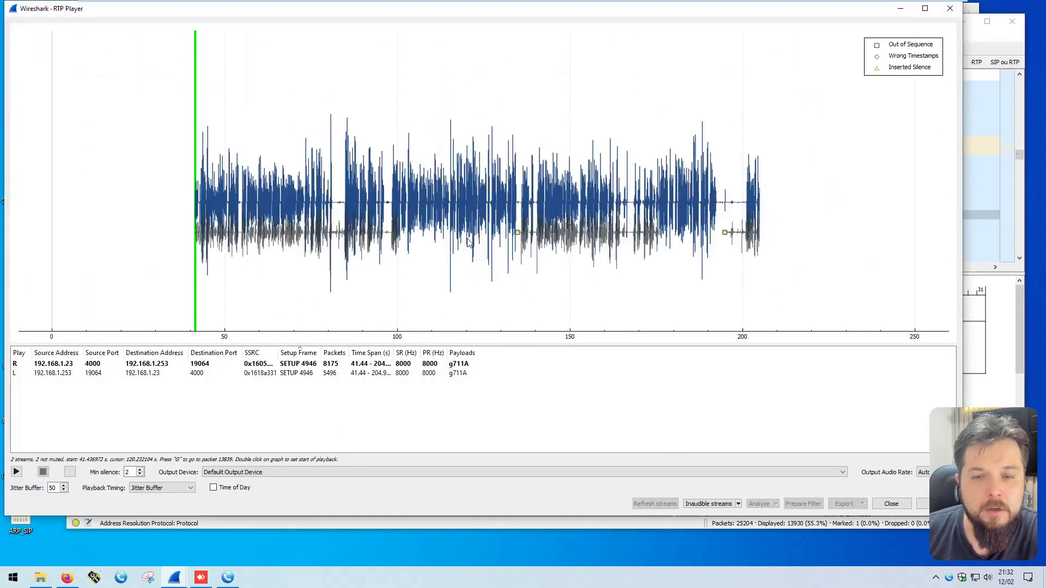
pyautogui.scroll(-1, 469, 243)
# - Select the stream from 192.168.1.23 to 192.168.1.253 and check its source, destination and waveform in the RTP Player
pyautogui.click(235, 185)
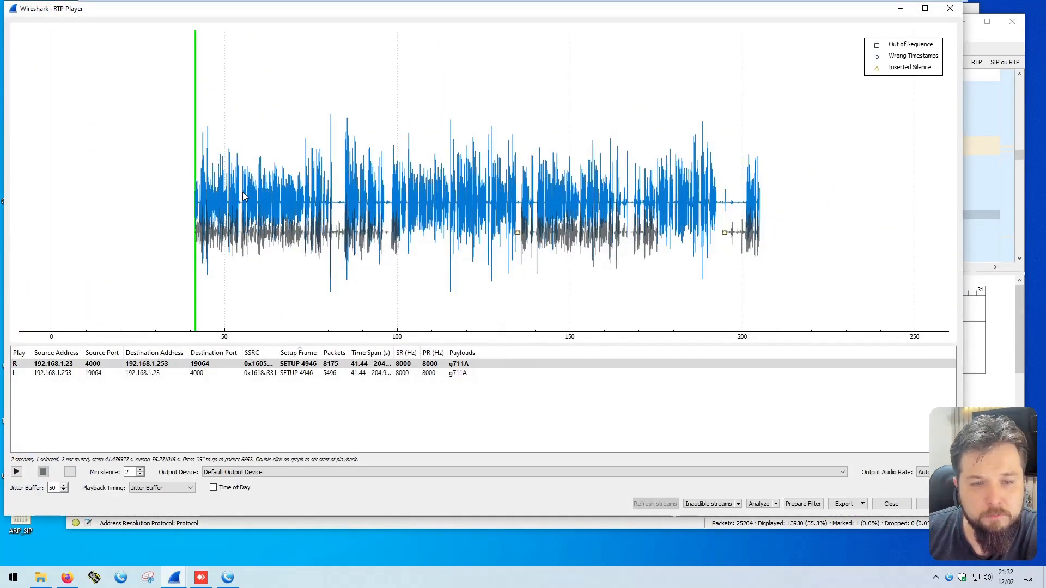
pyautogui.click(155, 364)
pyautogui.click(61, 364)
pyautogui.click(151, 364)
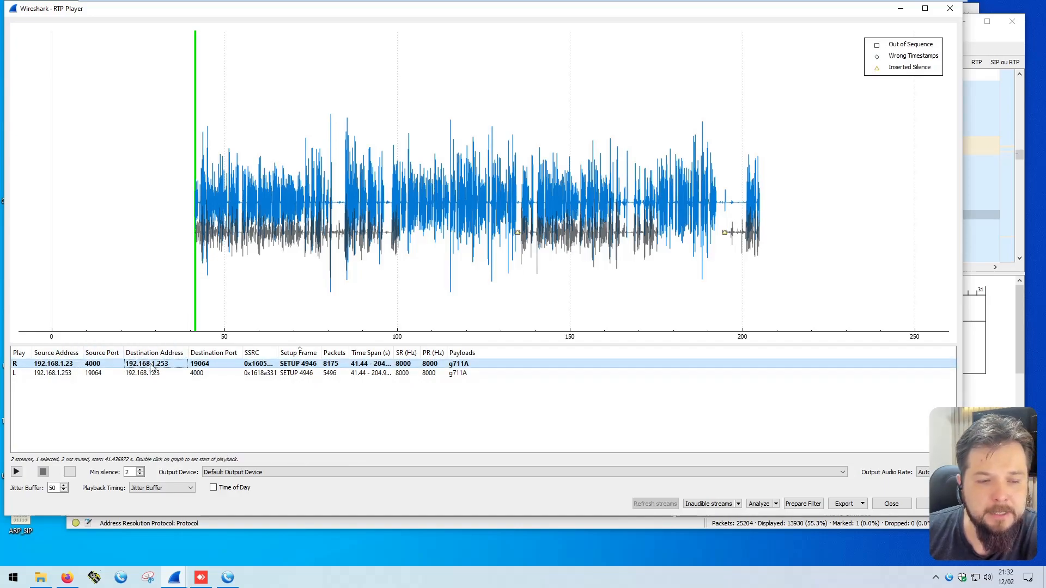
pyautogui.click(269, 185)
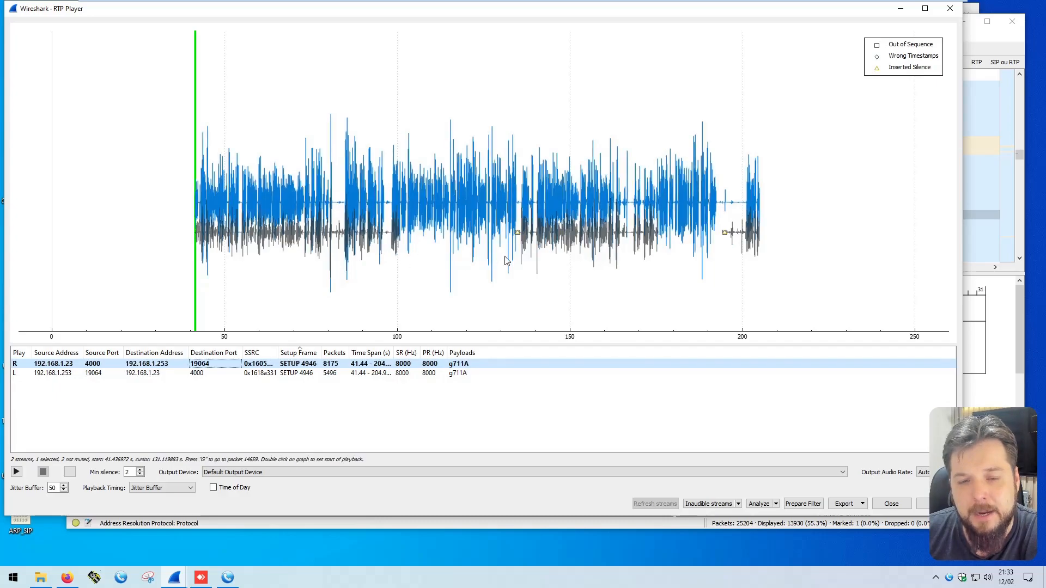
# - Select both RTP streams, play them from about 93 s while inspecting the waveform's silent gap, and stop playback
pyautogui.hotkey('ctrl', 'a')
pyautogui.doubleClick(388, 241)
pyautogui.doubleClick(373, 252)
pyautogui.click(16, 472)
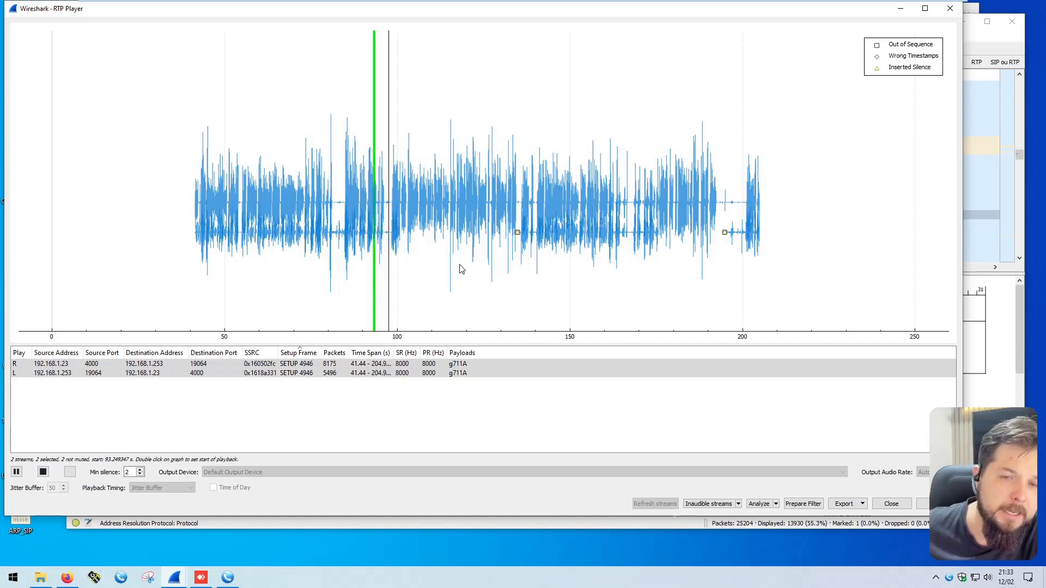
pyautogui.scroll(1, 400, 249)
pyautogui.scroll(3, 401, 249)
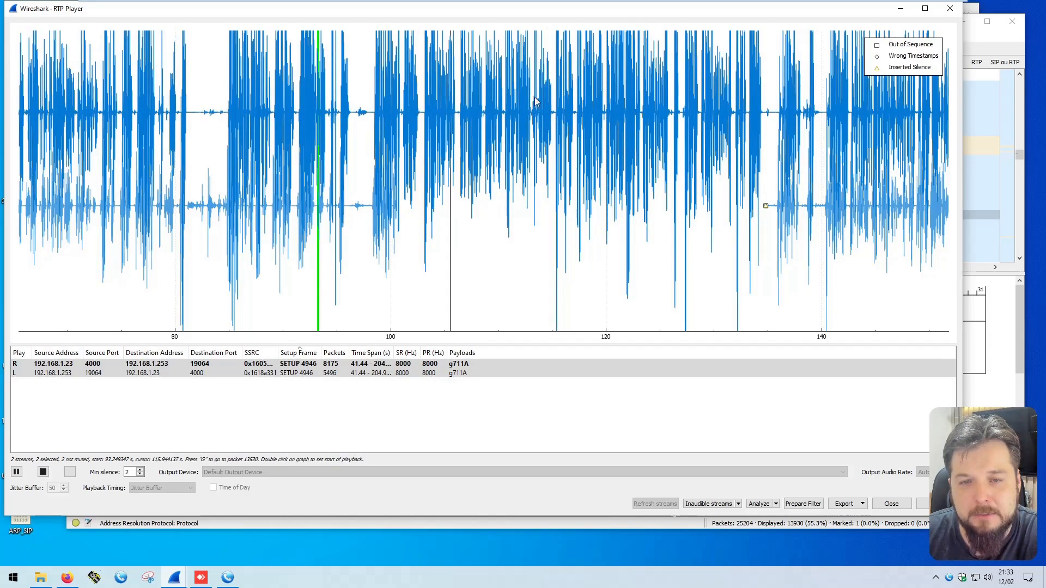
pyautogui.scroll(-3, 512, 194)
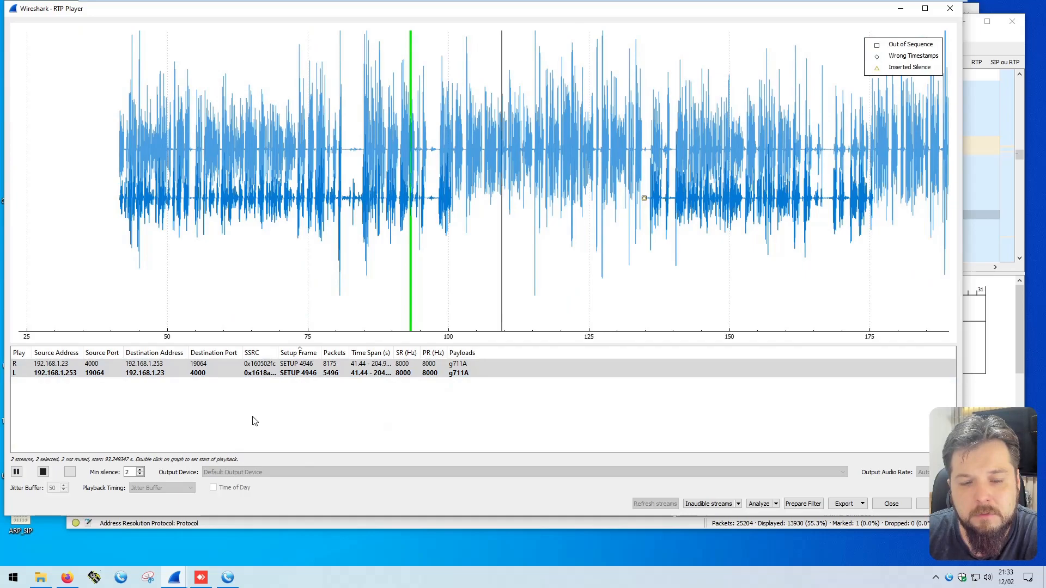
pyautogui.click(43, 471)
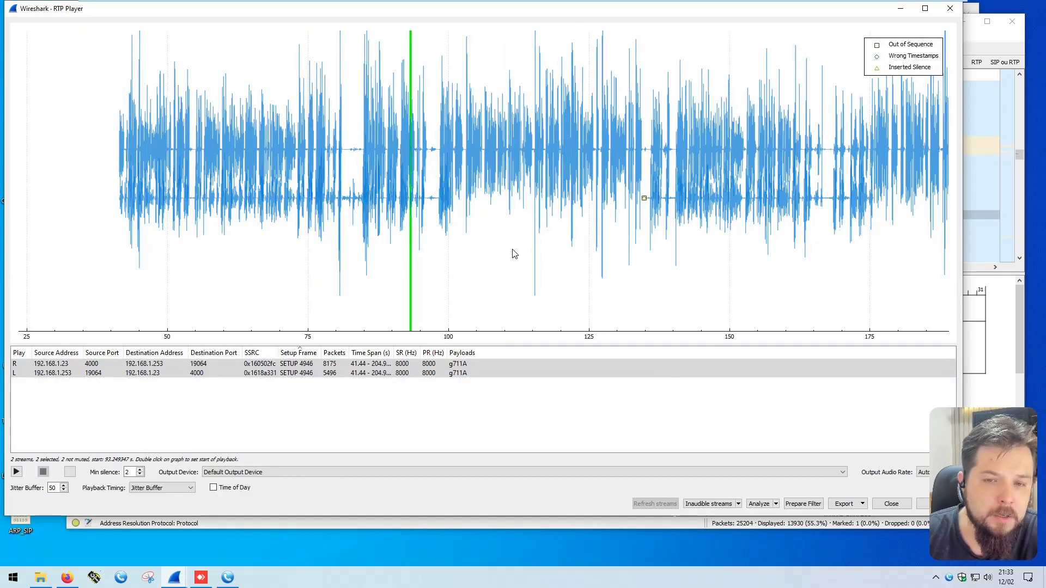
# - Close the RTP Player and the VoIP Calls list, and minimize the client capture and the browser window
pyautogui.moveTo(677, 7); pyautogui.dragTo(678, 30)
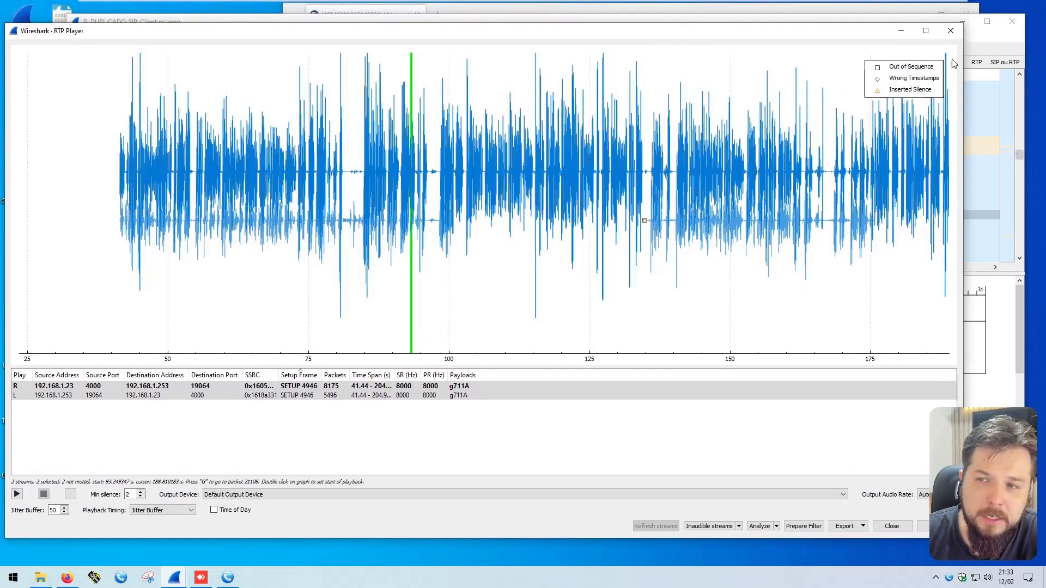
pyautogui.click(950, 31)
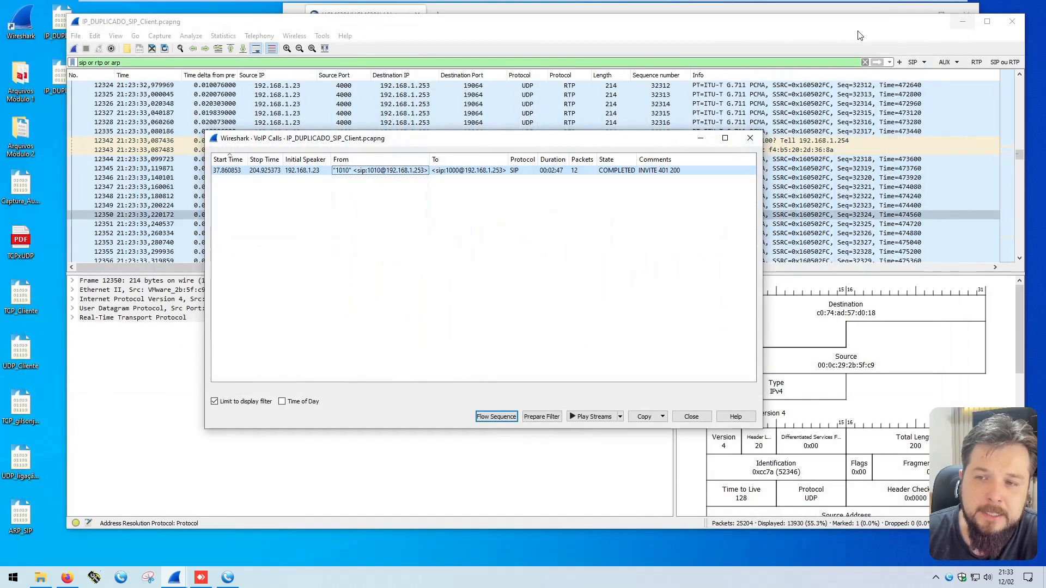
pyautogui.click(750, 138)
pyautogui.scroll(-20, 516, 175)
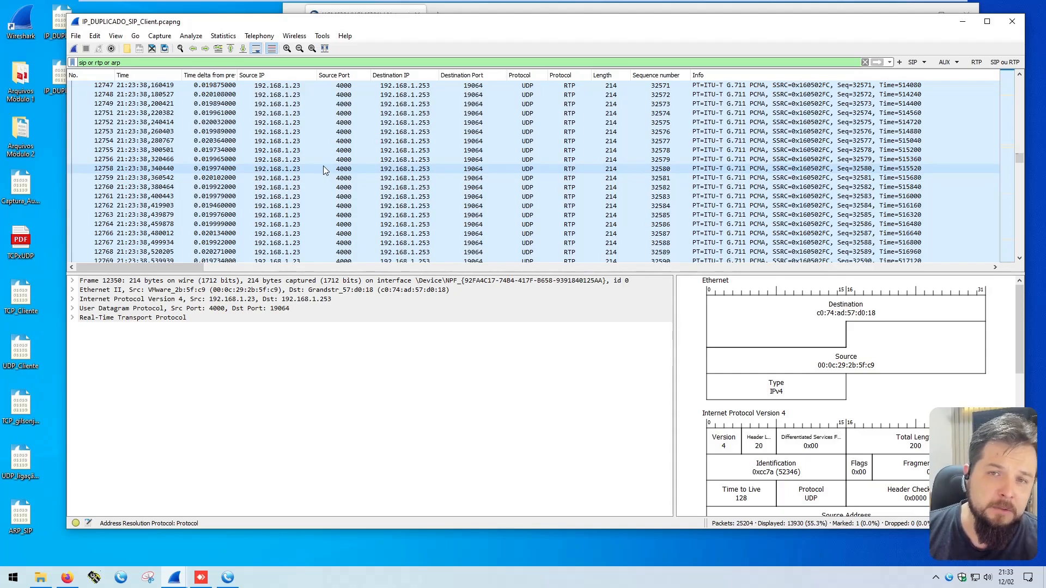
pyautogui.click(960, 23)
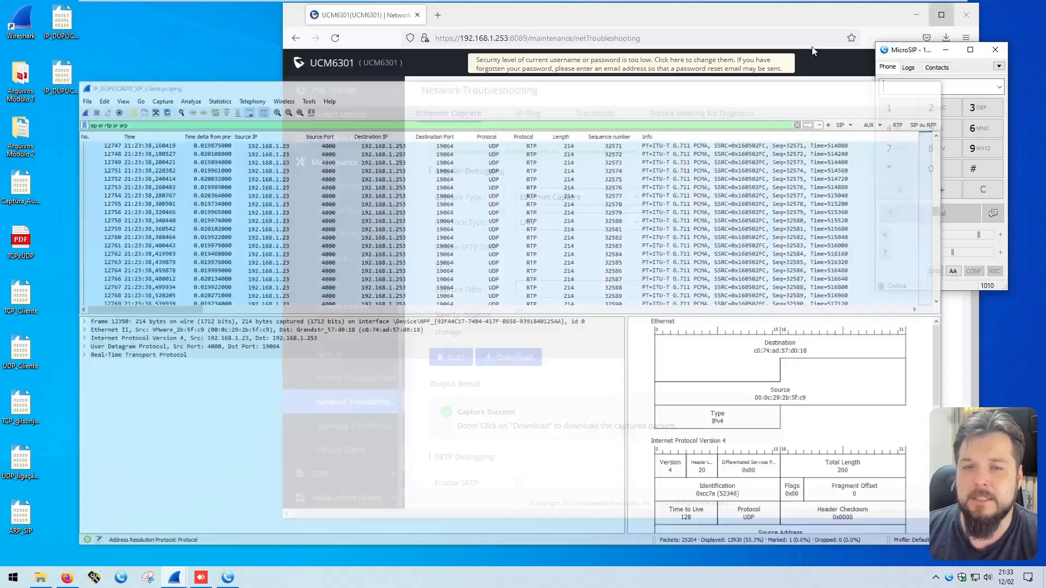
pyautogui.click(942, 12)
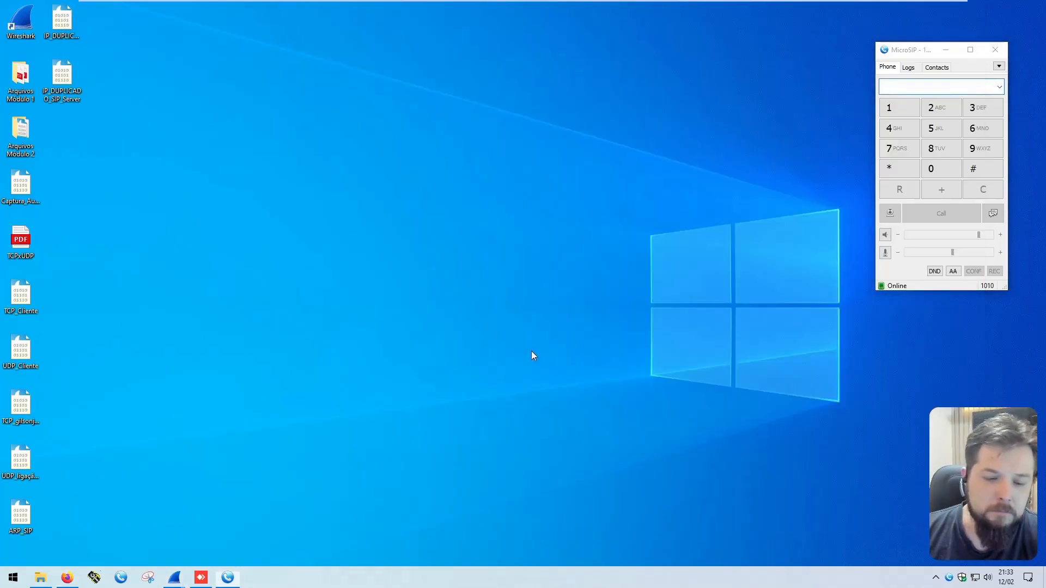
# - Bring up the IP_DUPLICADO_SIP_Server.pcap capture, reposition its window and apply the display filter sip or rtp
pyautogui.moveTo(174, 578)
pyautogui.click(240, 507)
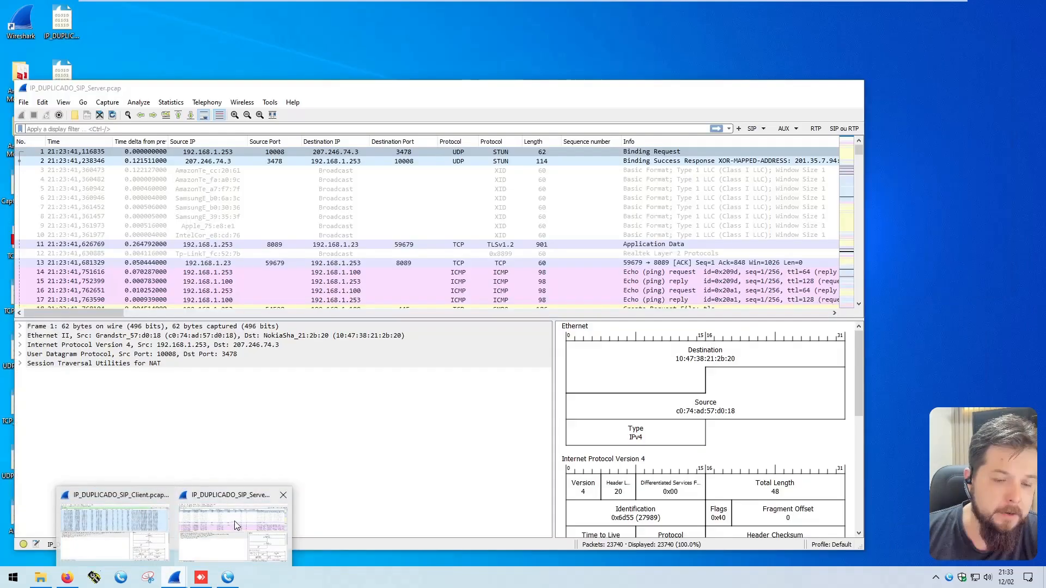
pyautogui.moveTo(349, 88); pyautogui.dragTo(418, 55)
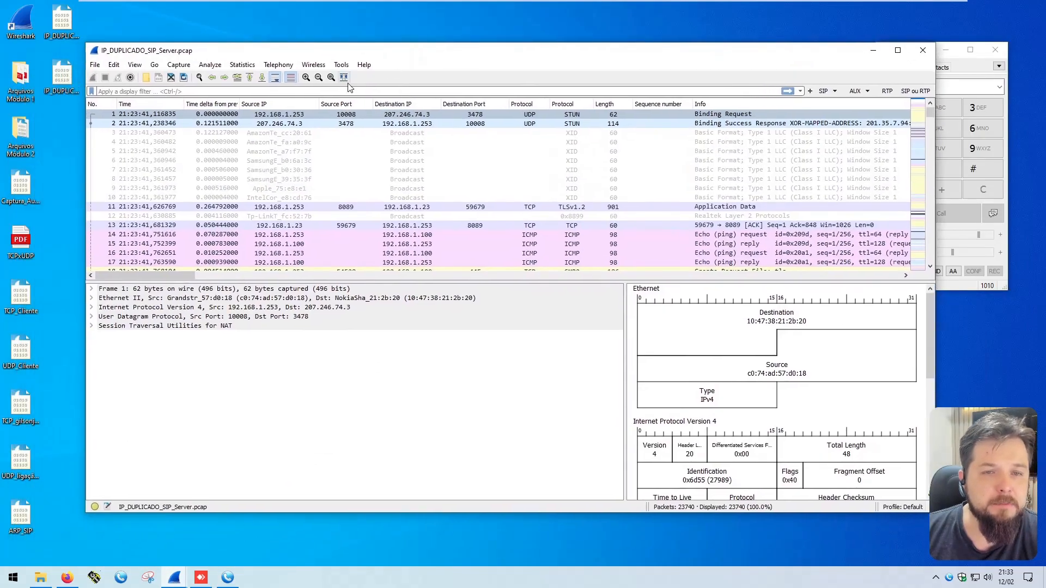
pyautogui.write('sip or rtp')
pyautogui.press('Return')
# - Examine the call's SIP signalling in the server capture, from the INVITE in packet 275 to the 200 OK (UPDATE)
pyautogui.click(272, 97)
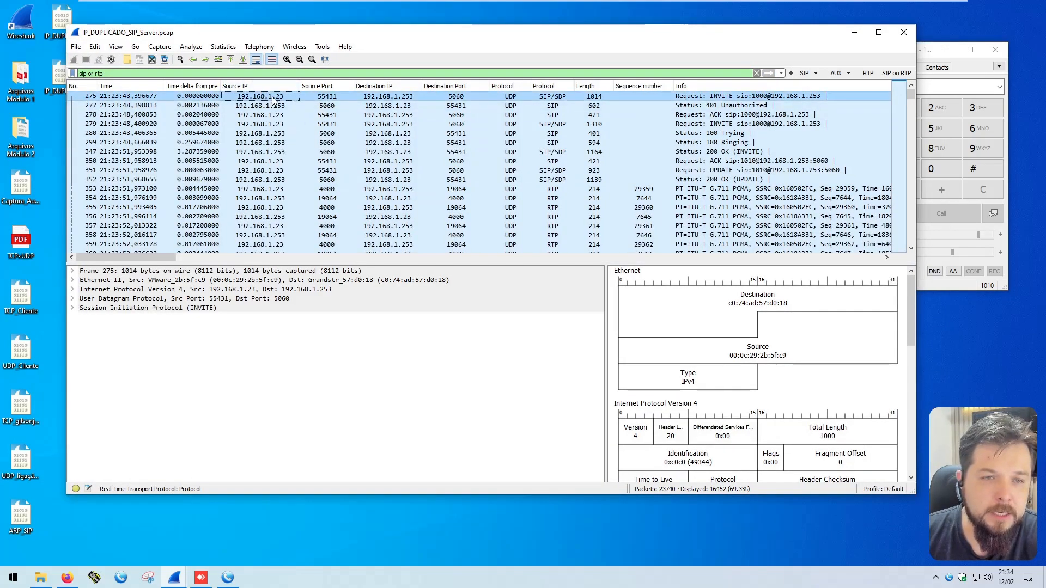
pyautogui.click(416, 97)
pyautogui.click(732, 97)
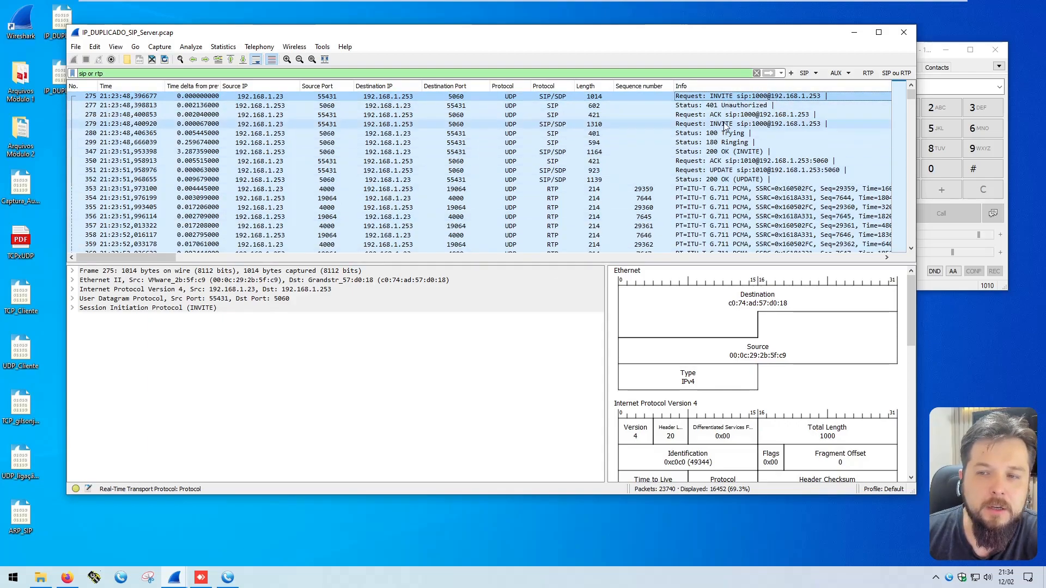
pyautogui.click(685, 124)
pyautogui.click(685, 152)
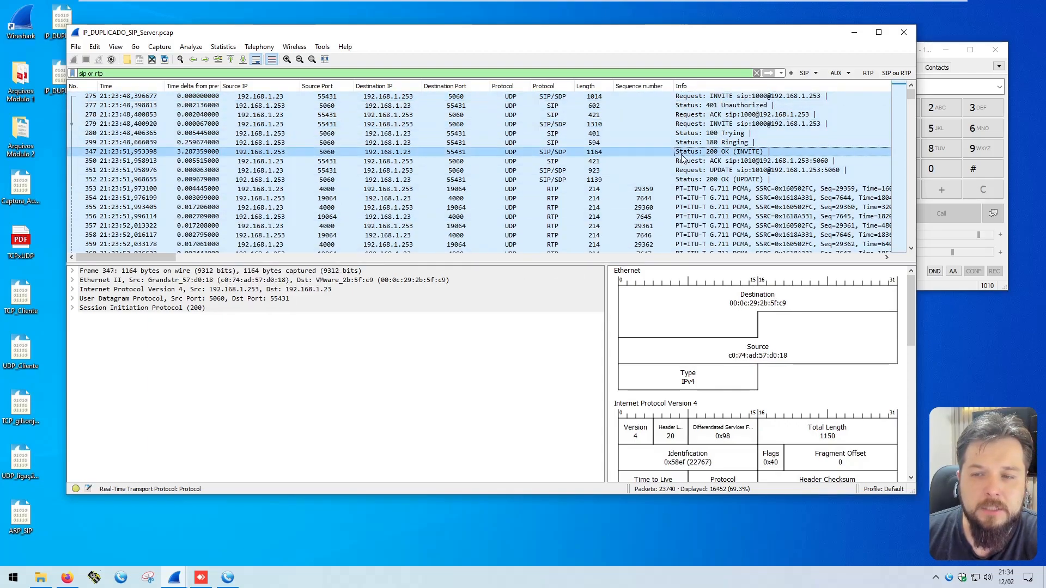
pyautogui.click(740, 171)
pyautogui.click(740, 179)
# - Compare the addresses, ports and protocol info of RTP packets 365 and 366, which run in opposite directions between server and client
pyautogui.scroll(-6, 282, 199)
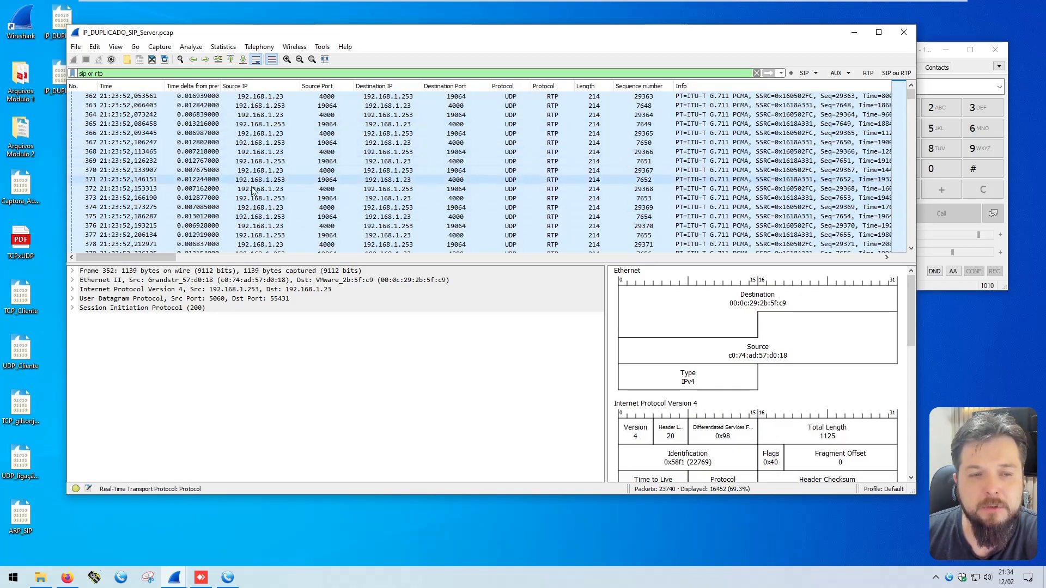
pyautogui.click(275, 125)
pyautogui.click(453, 125)
pyautogui.click(702, 125)
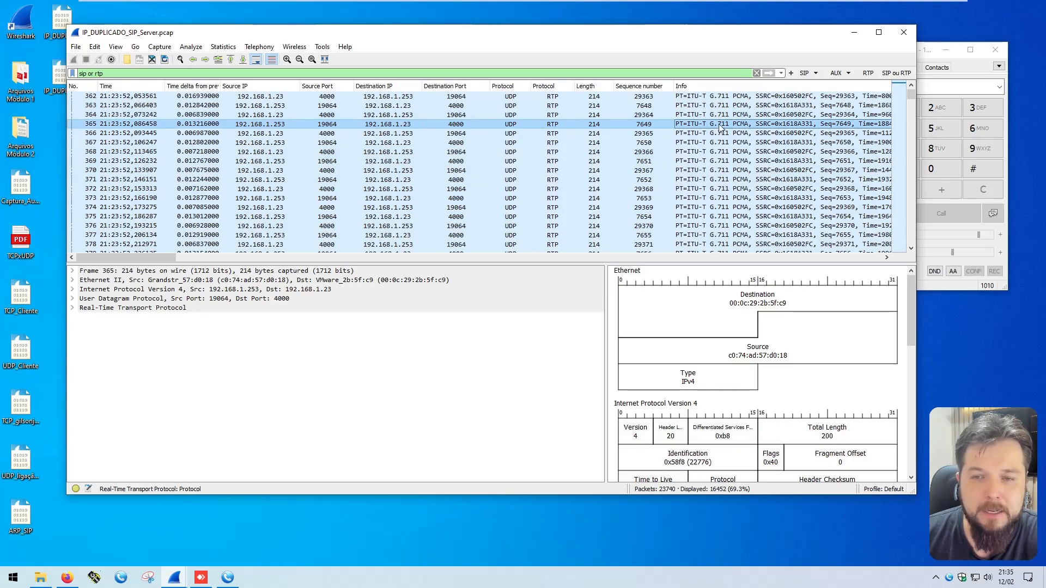
pyautogui.click(270, 133)
pyautogui.click(386, 134)
pyautogui.click(472, 133)
pyautogui.click(558, 133)
pyautogui.click(750, 132)
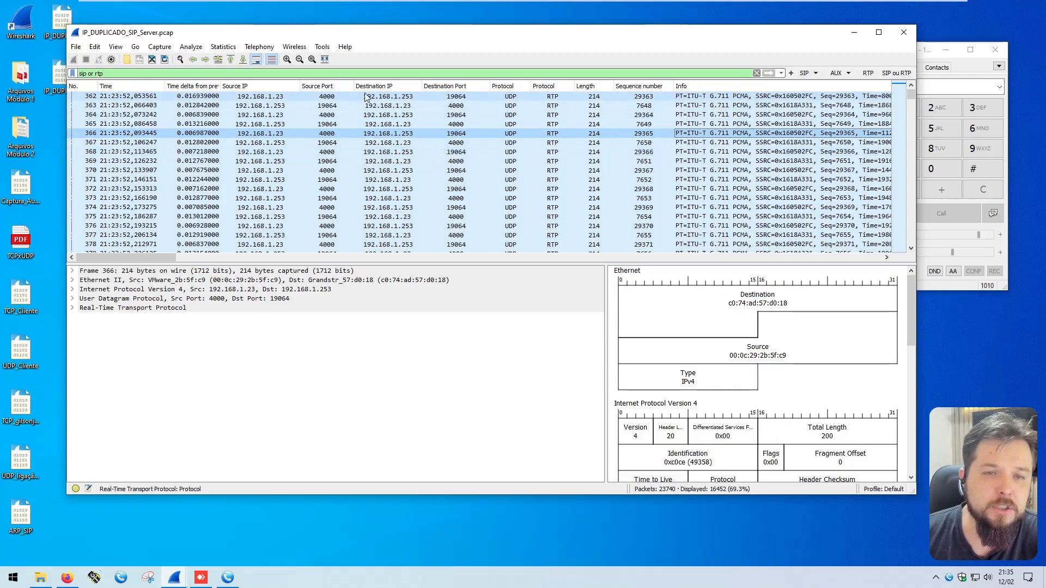
# - Show the Destination MAC Addr column in the packet list and widen it slightly
pyautogui.rightClick(406, 89)
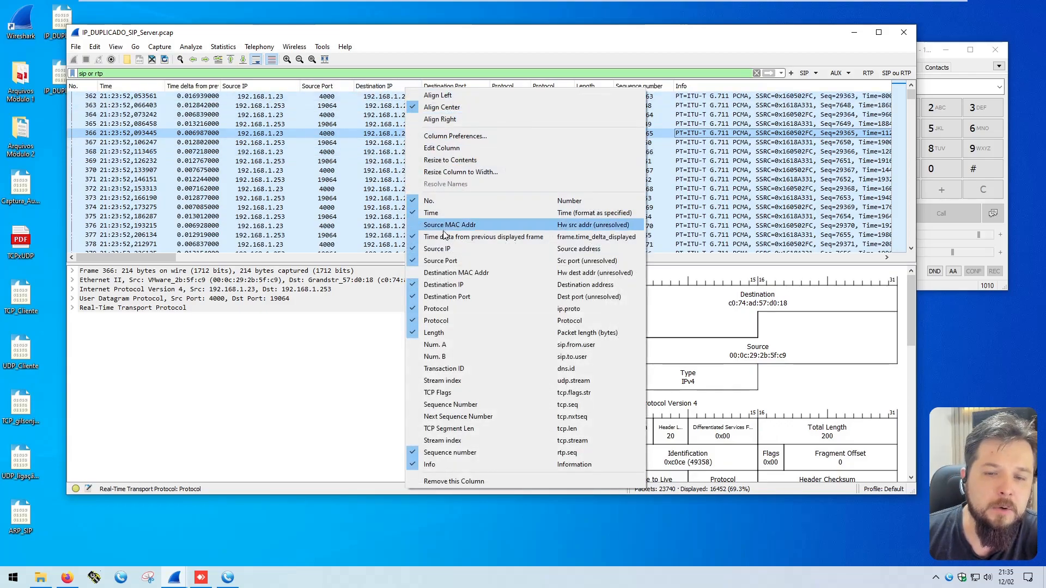
pyautogui.click(446, 273)
pyautogui.moveTo(435, 85); pyautogui.dragTo(444, 86)
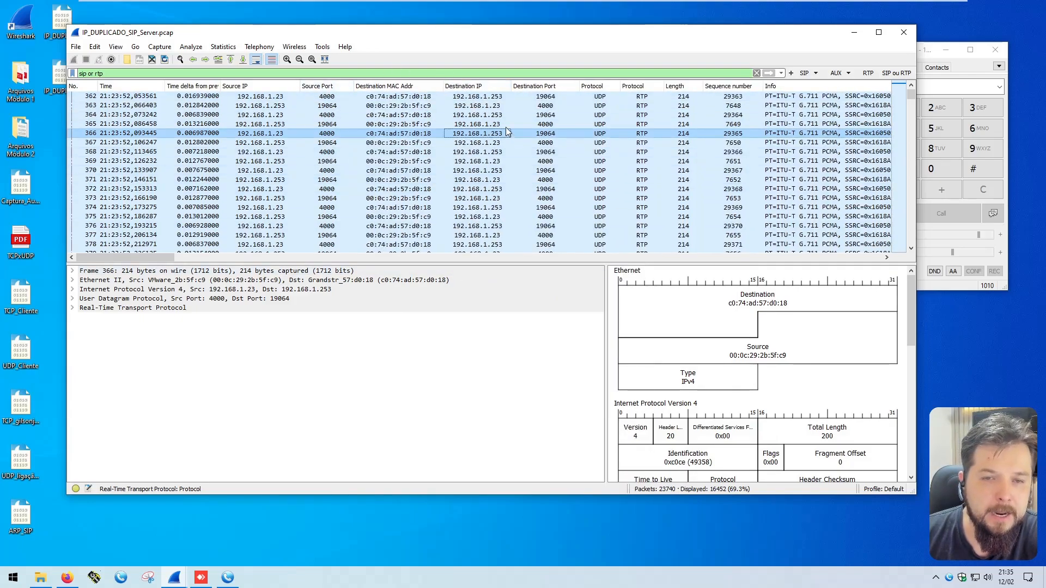
# - Expand the Ethernet II details of RTP packet 365 and check its destination MAC address
pyautogui.click(404, 124)
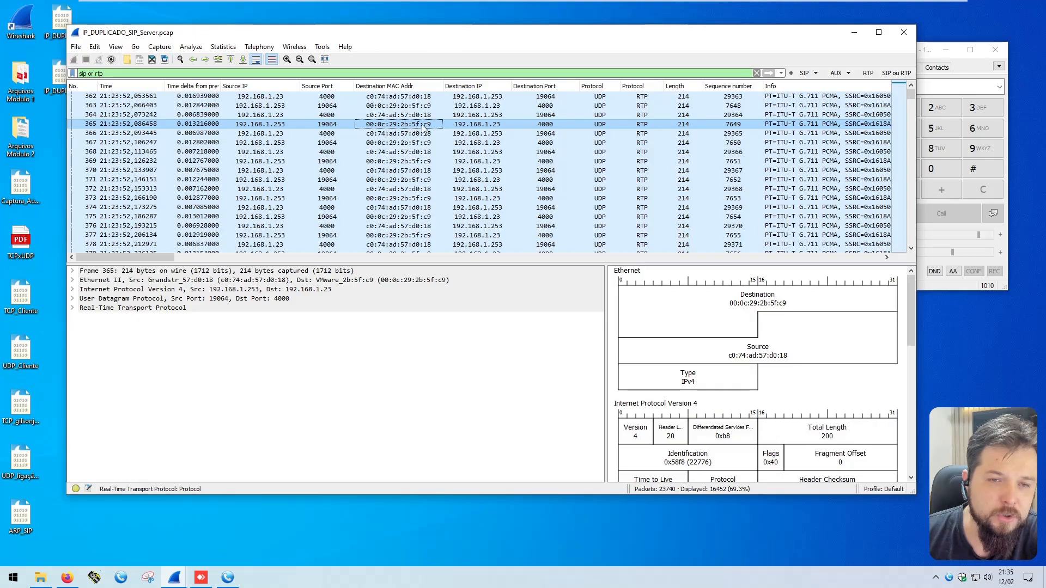
pyautogui.click(72, 280)
pyautogui.click(239, 290)
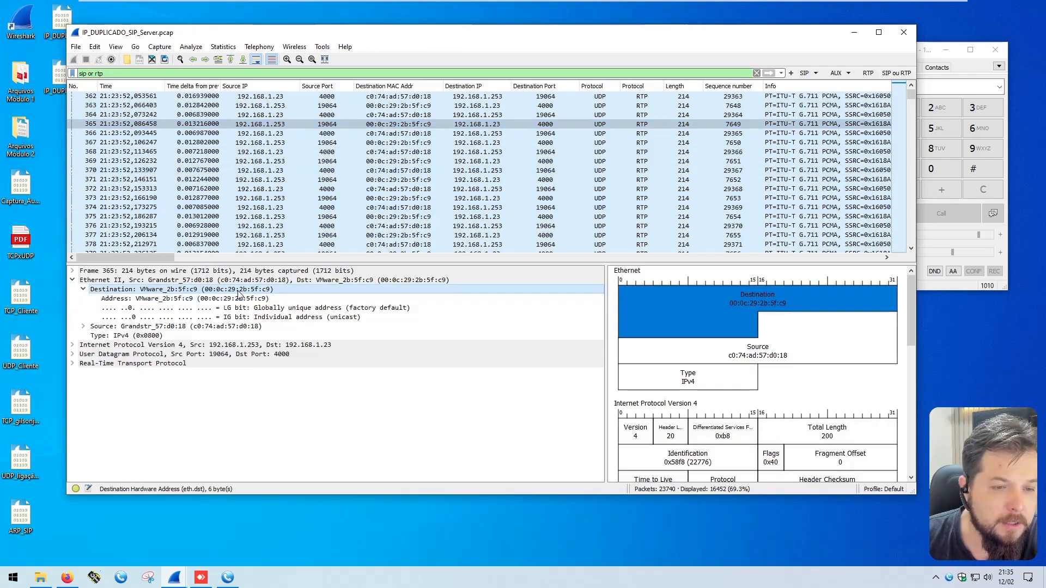
# - Colorize packets with destination MAC address 00:0c:29:2b:5f:c9 using Color 8, and check the addresses of RTP packet 363
pyautogui.rightClick(239, 289)
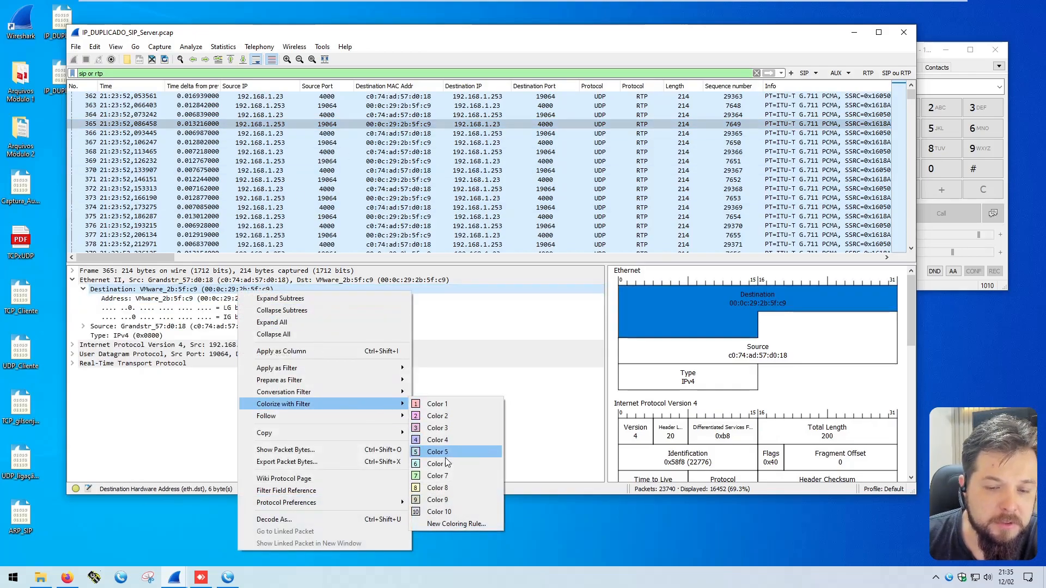
pyautogui.click(440, 491)
pyautogui.click(283, 106)
pyautogui.click(418, 105)
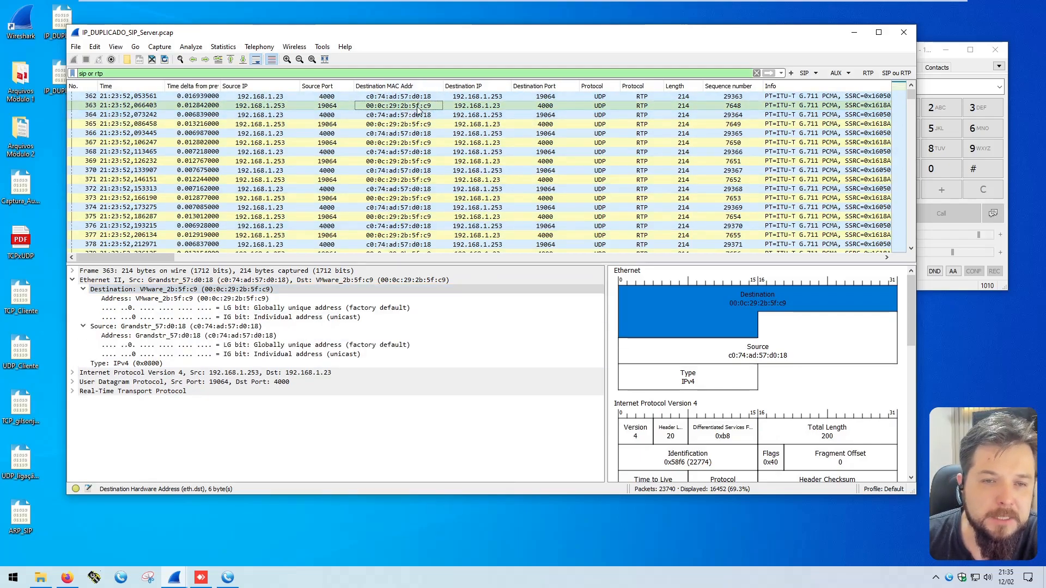
pyautogui.click(460, 105)
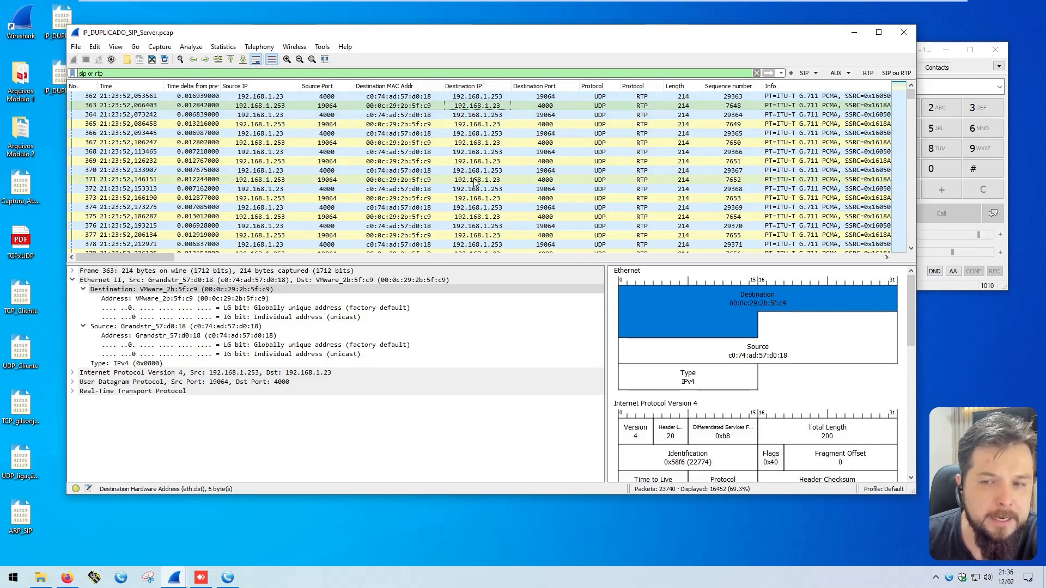
# - Look through the RTP stream for the point where the destination MAC address for 192.168.1.23 changes, around packet 7777
pyautogui.scroll(-15, 543, 189)
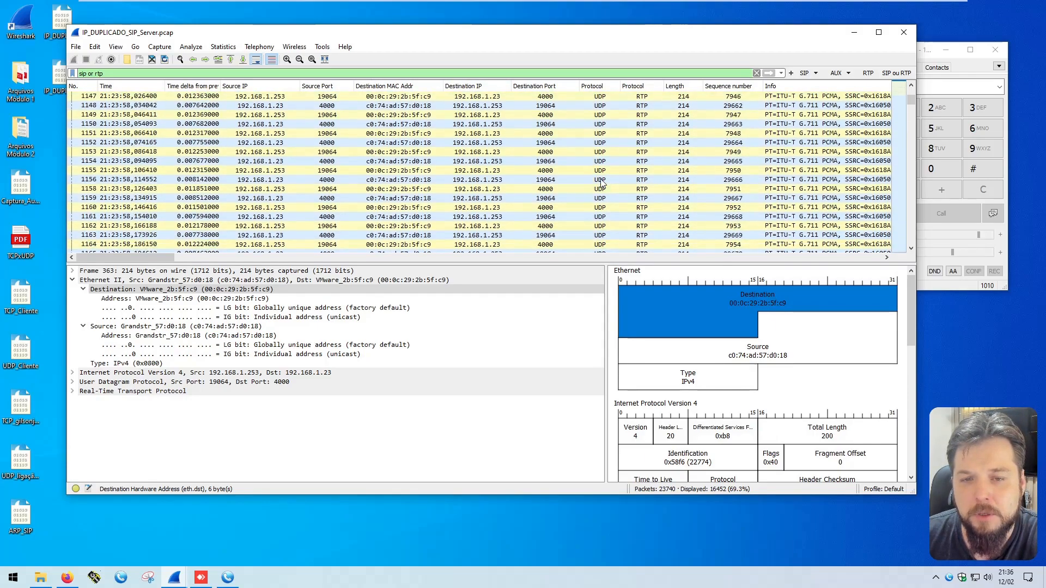
pyautogui.scroll(-15, 534, 183)
pyautogui.scroll(-15, 531, 180)
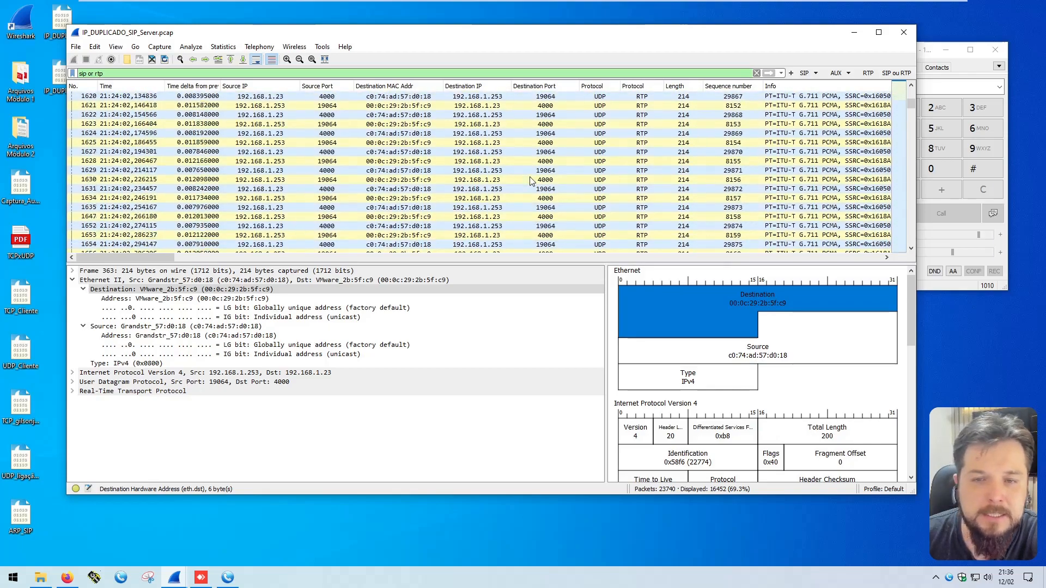
pyautogui.moveTo(909, 105); pyautogui.dragTo(905, 147)
pyautogui.scroll(20, 554, 183)
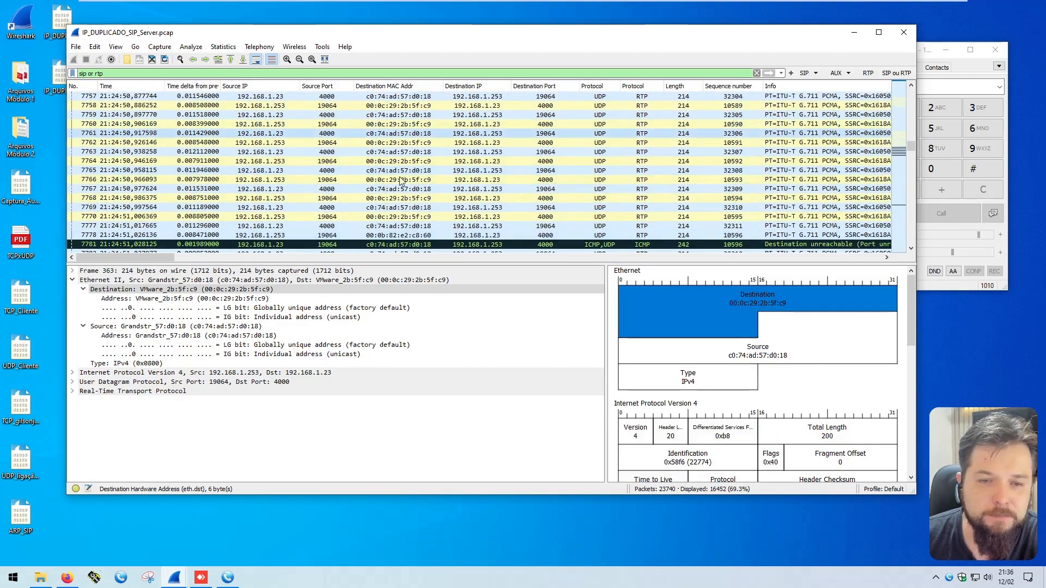
pyautogui.scroll(-2, 469, 180)
pyautogui.click(424, 173)
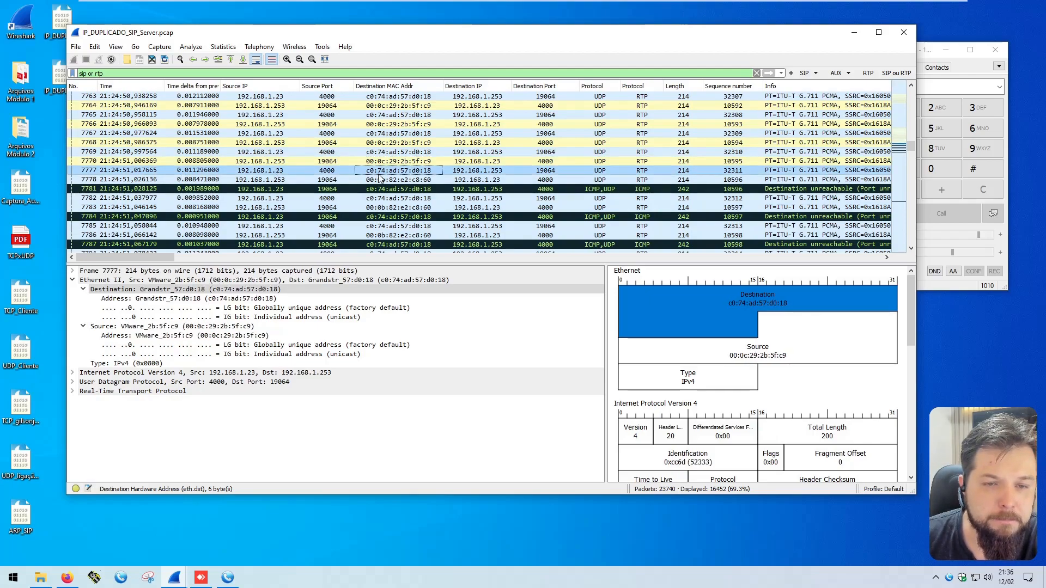
# - Examine the source IP, destination MAC address, destination IP and destination port of RTP packet 7770
pyautogui.click(477, 161)
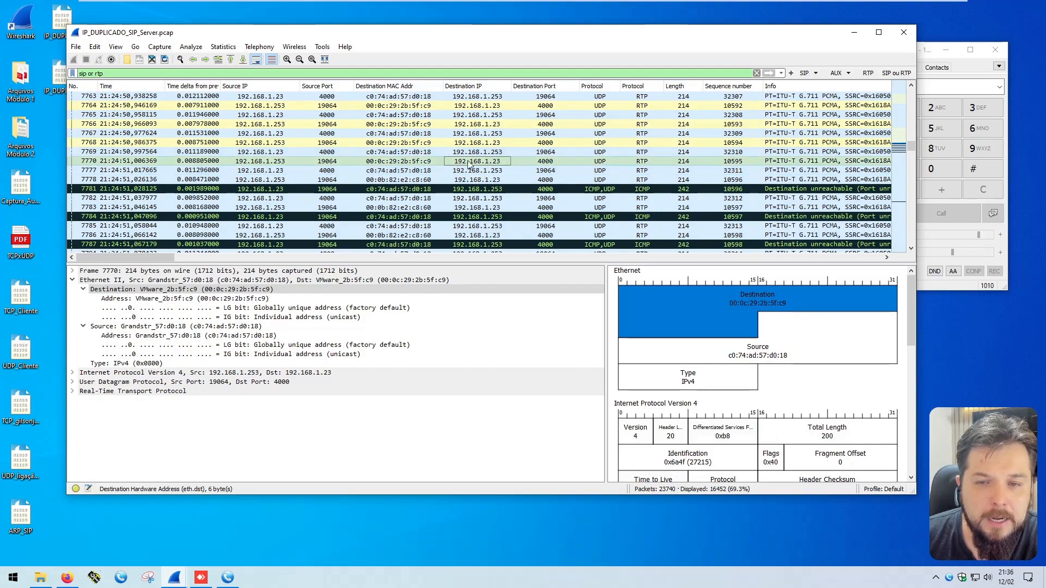
pyautogui.click(419, 163)
pyautogui.click(283, 162)
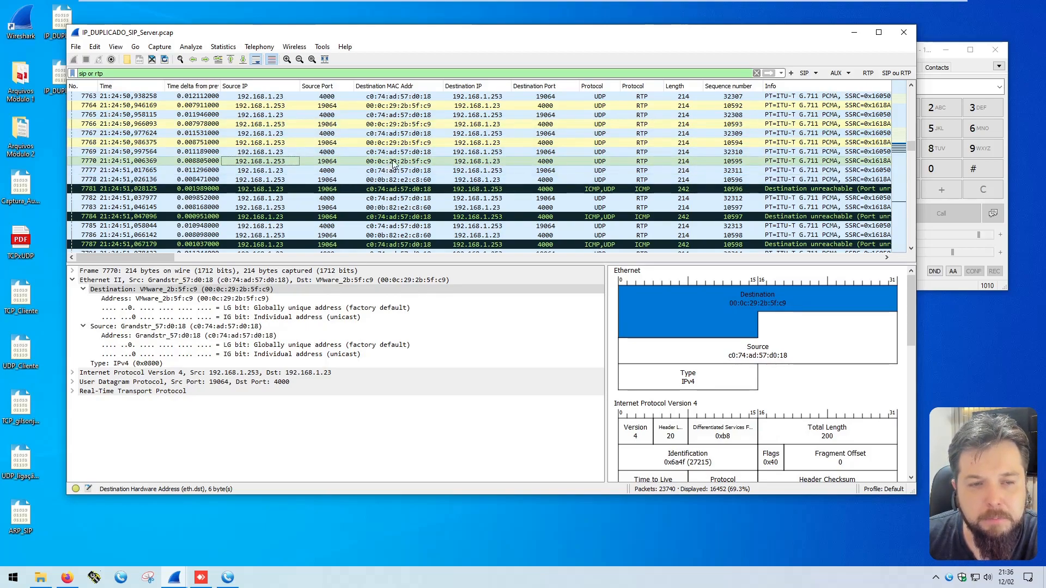
pyautogui.click(422, 163)
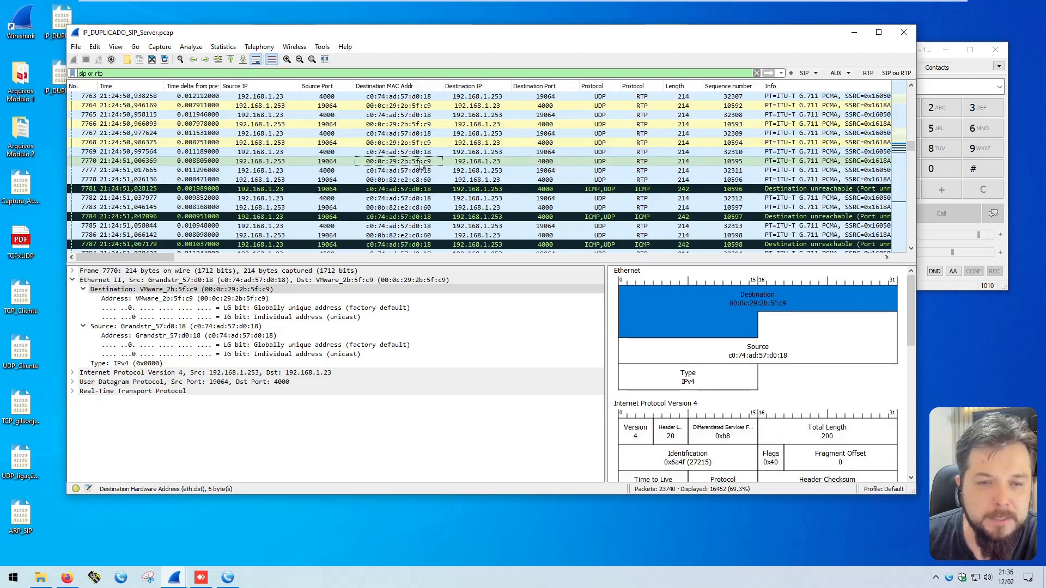
pyautogui.click(474, 162)
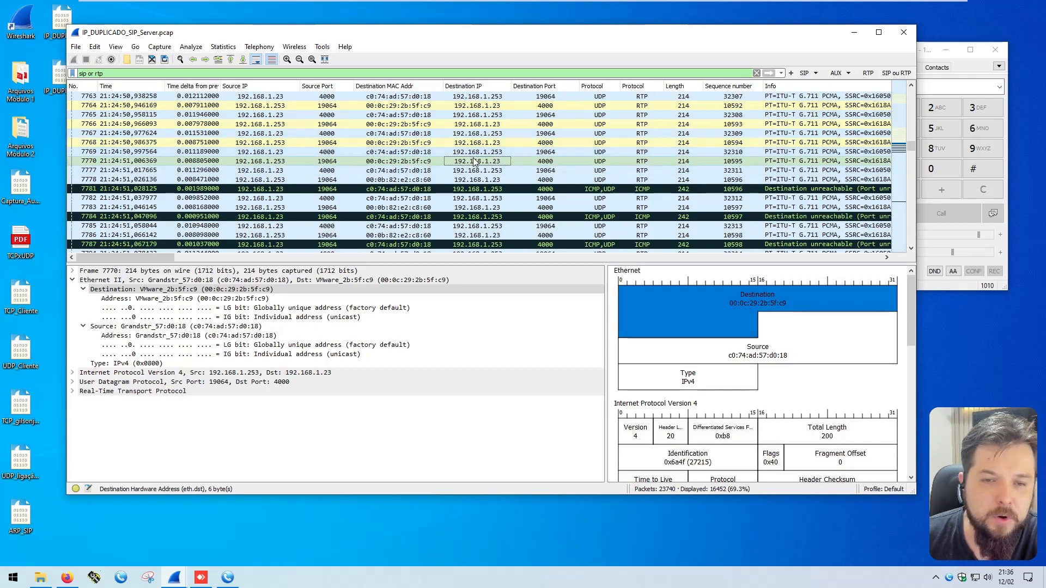
pyautogui.moveTo(546, 163); pyautogui.dragTo(553, 165)
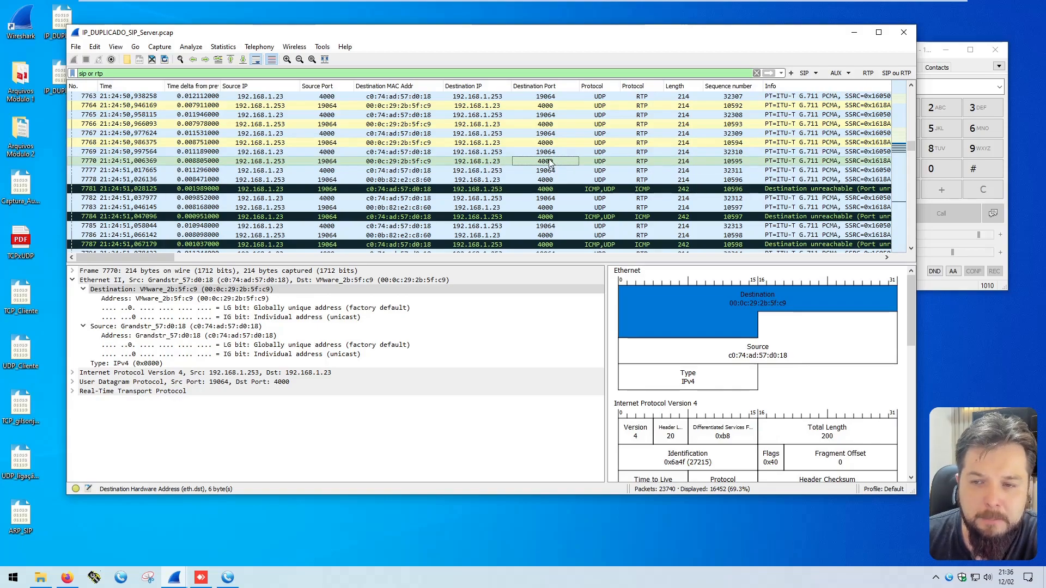
# - Compare the source IP, destination IP and destination MAC address of RTP packet 7804 with the destination MAC address of packet 7770
pyautogui.scroll(-13, 547, 162)
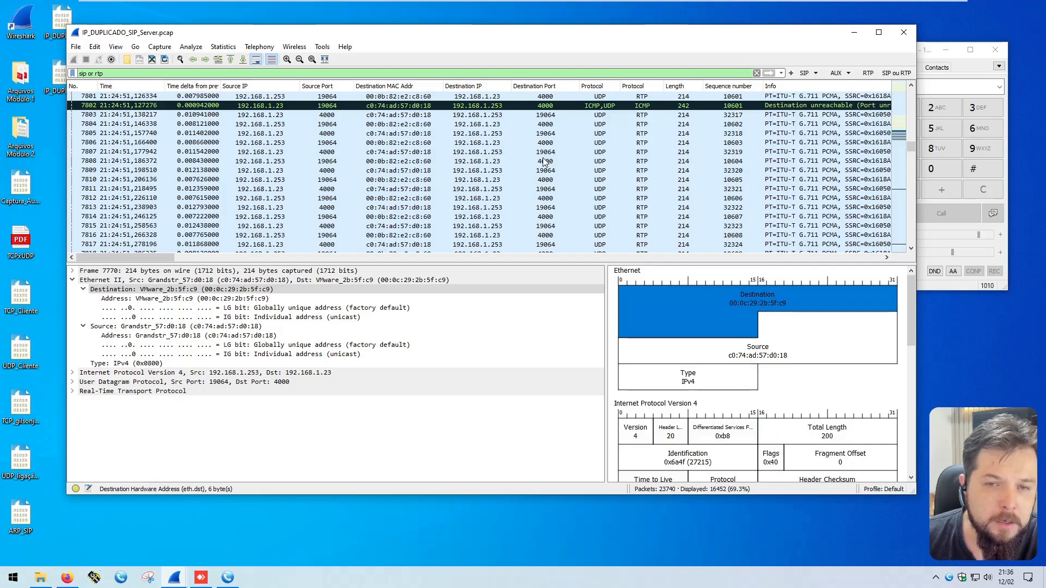
pyautogui.click(292, 124)
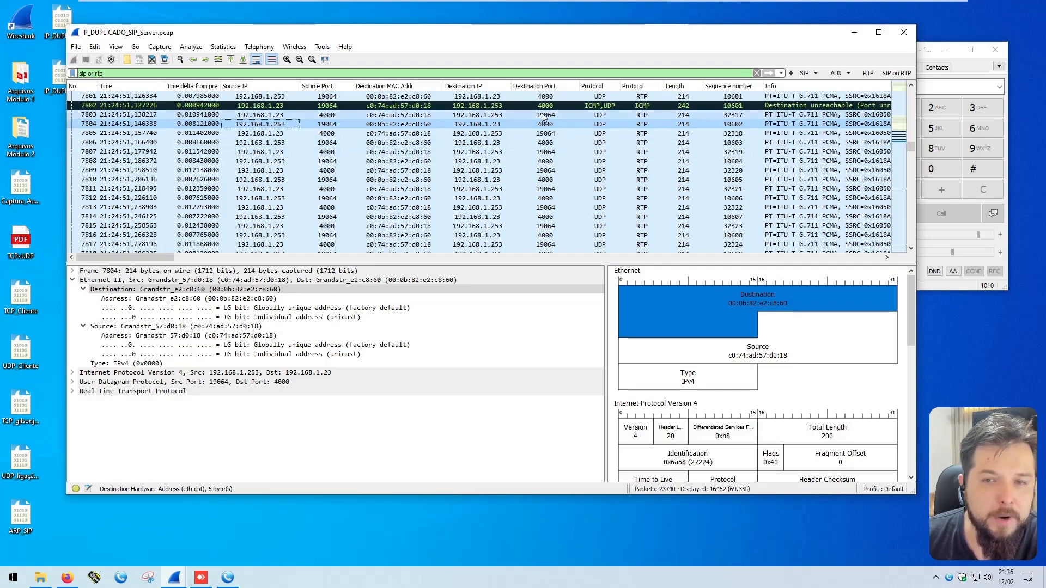
pyautogui.click(637, 127)
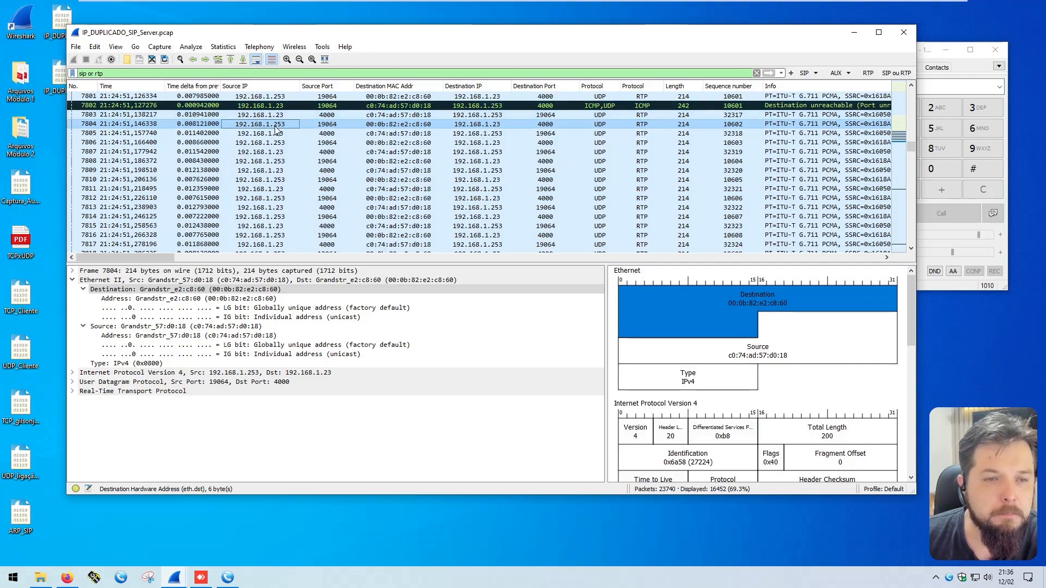
pyautogui.click(483, 125)
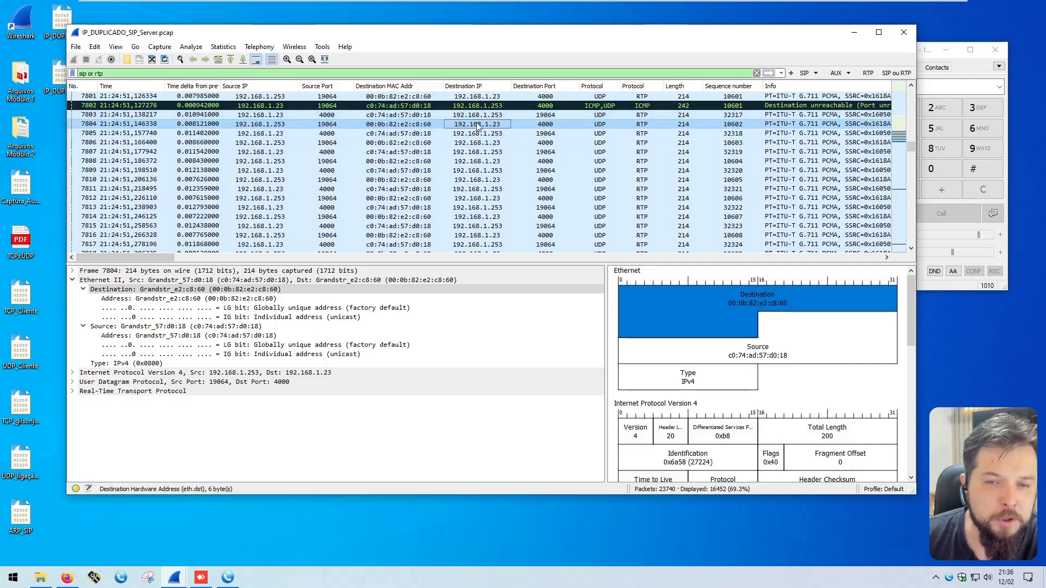
pyautogui.click(427, 125)
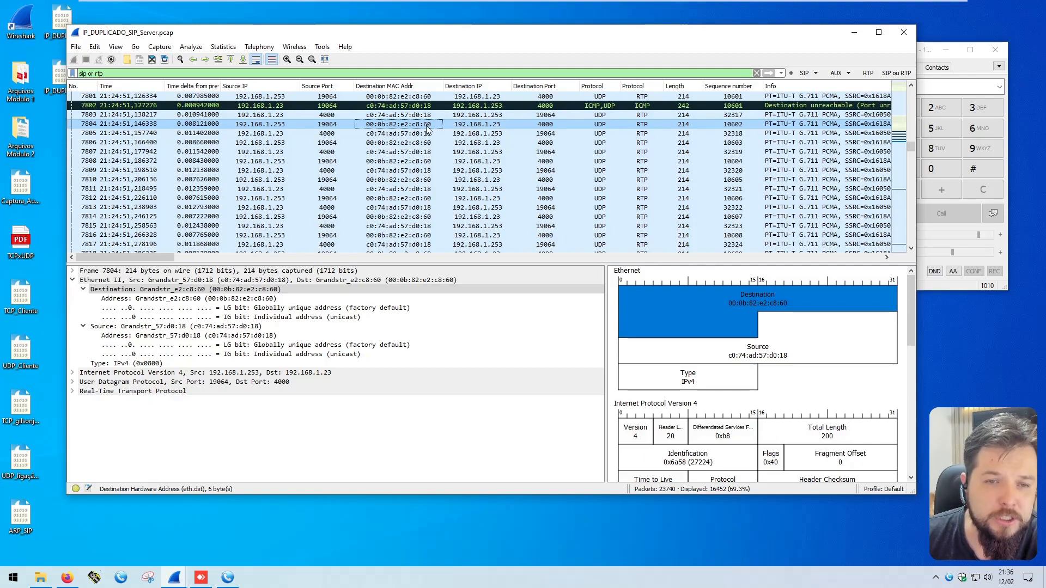
pyautogui.scroll(1, 427, 129)
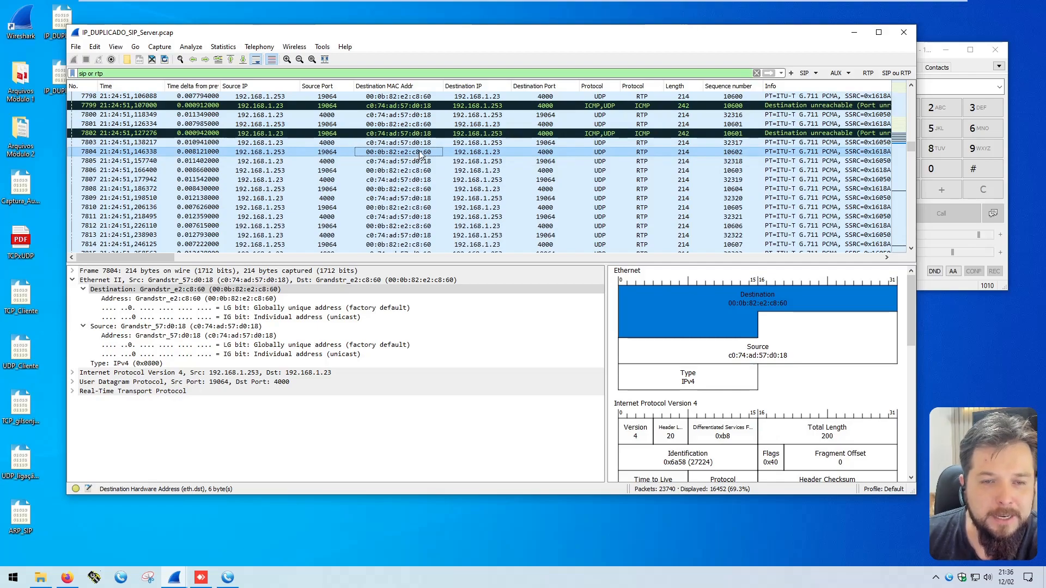
pyautogui.scroll(2, 420, 155)
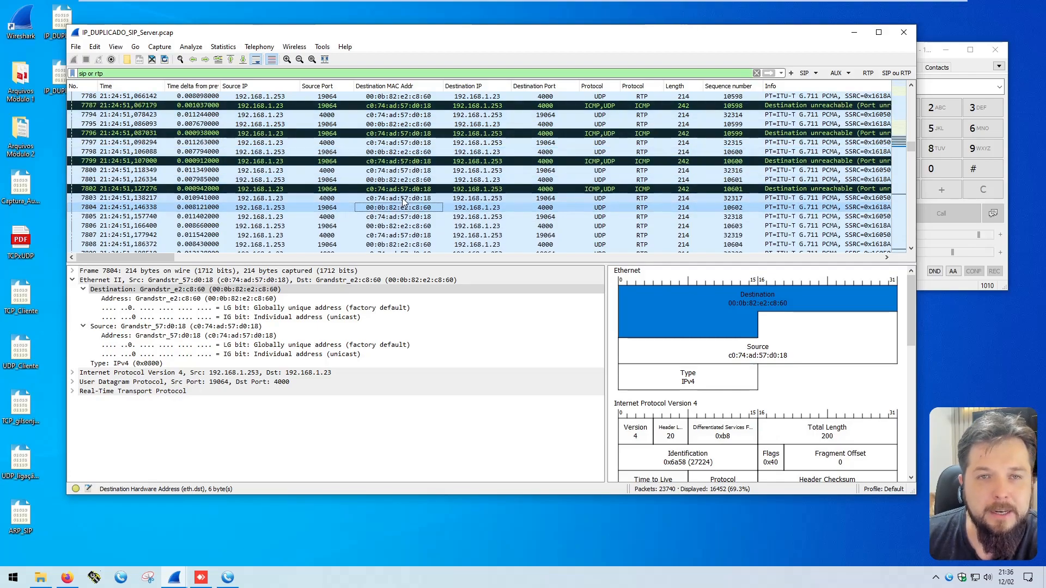
pyautogui.scroll(5, 414, 188)
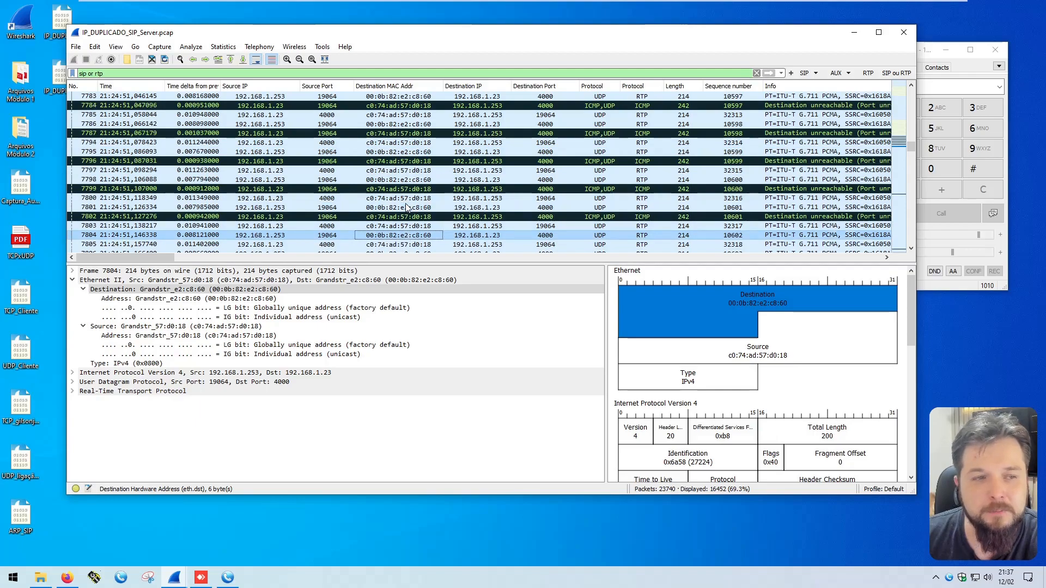
pyautogui.scroll(1, 433, 164)
pyautogui.click(433, 188)
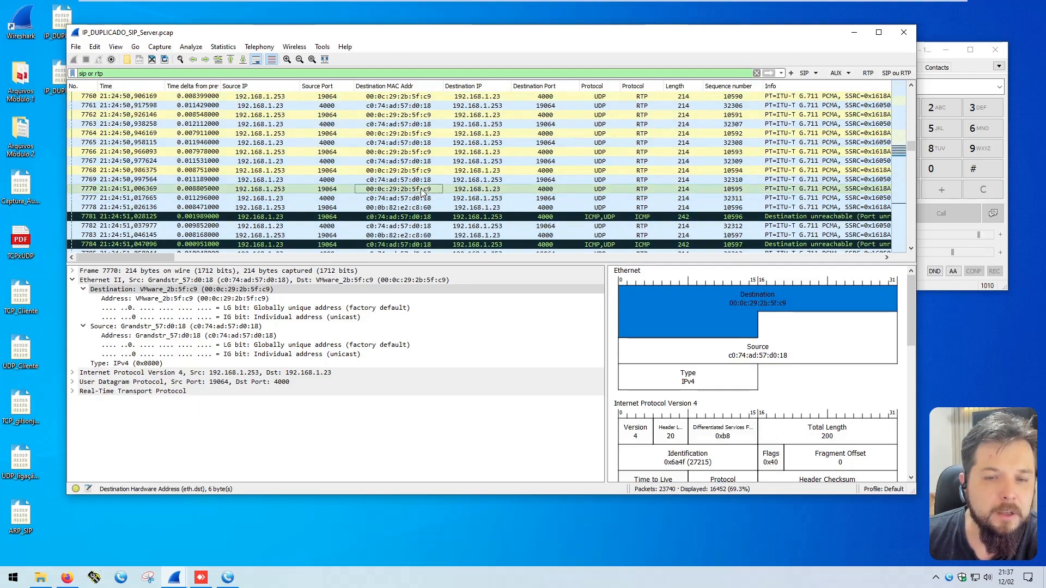
# - Extend the display filter to "sip or rtp or arp.duplicate-address-detected" and apply it
pyautogui.click(185, 71)
pyautogui.write('or arp.duplicate')
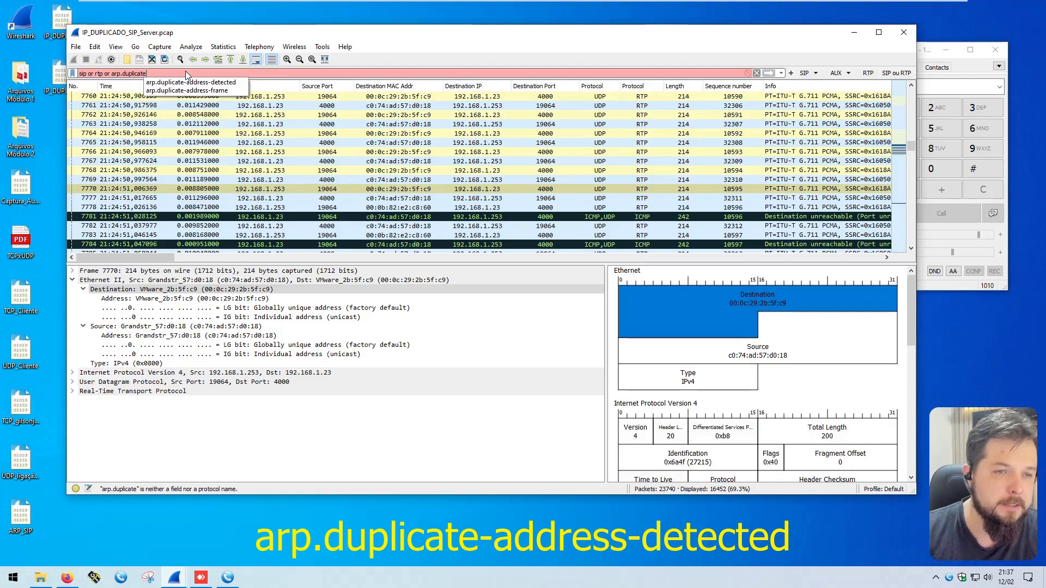
pyautogui.press('Down')
pyautogui.press('Return')
pyautogui.press('Return')
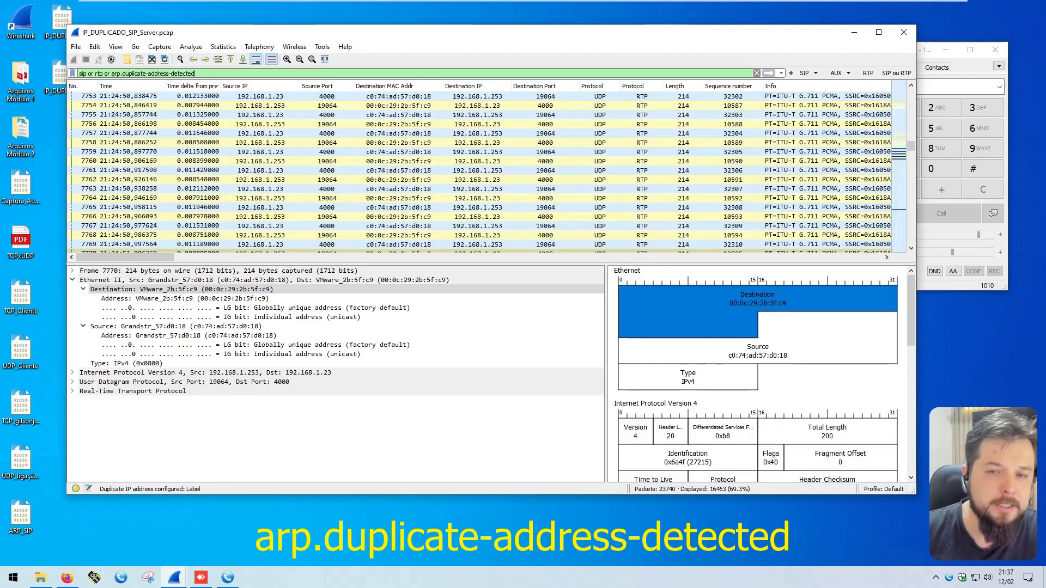
# - Examine the sender MAC and IP addresses in gratuitous ARP packet 7771 and compare them with RTP packet 7770's destination MAC address
pyautogui.scroll(2, 388, 174)
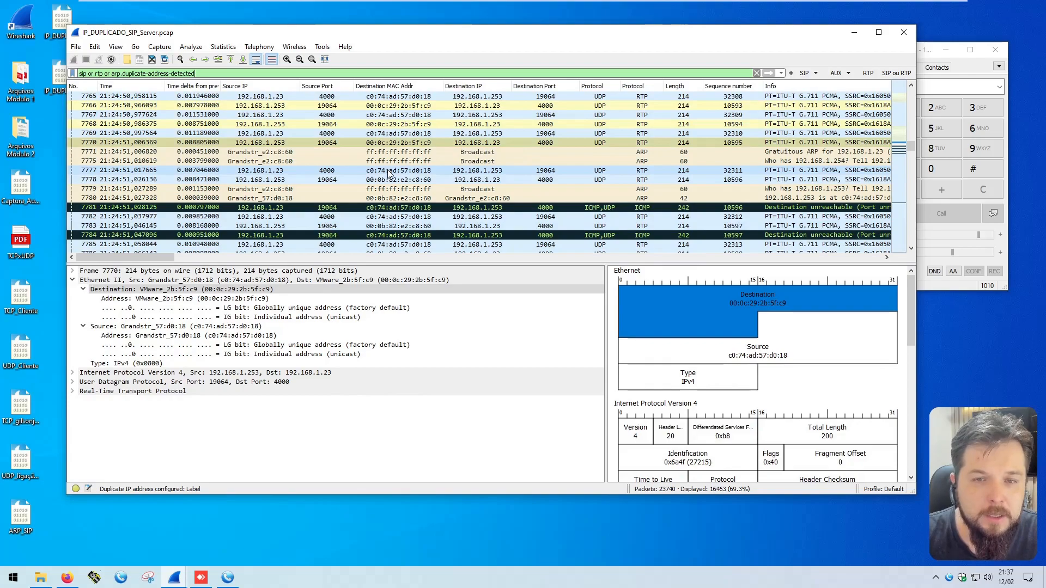
pyautogui.click(829, 152)
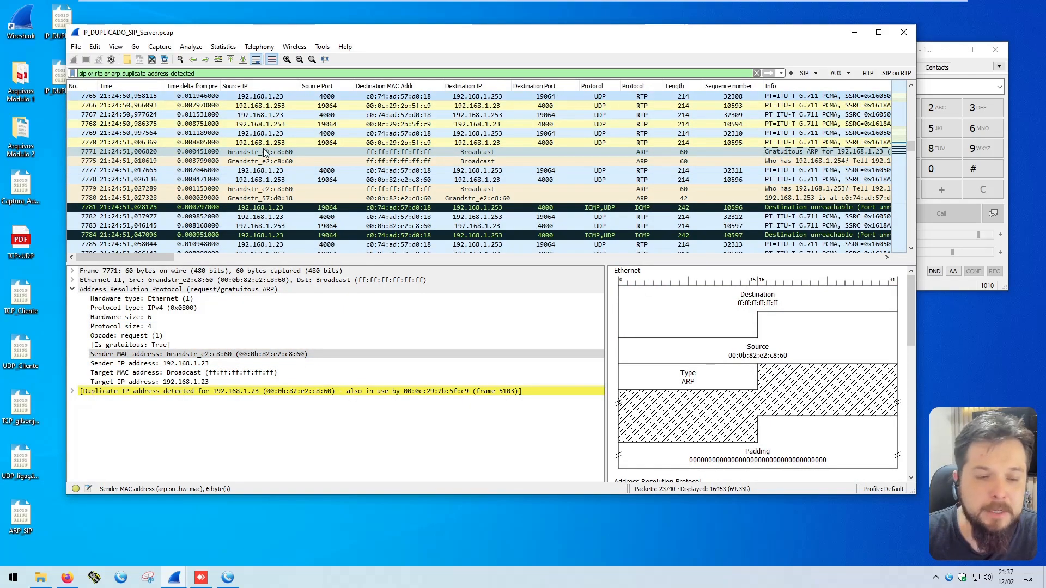
pyautogui.click(188, 364)
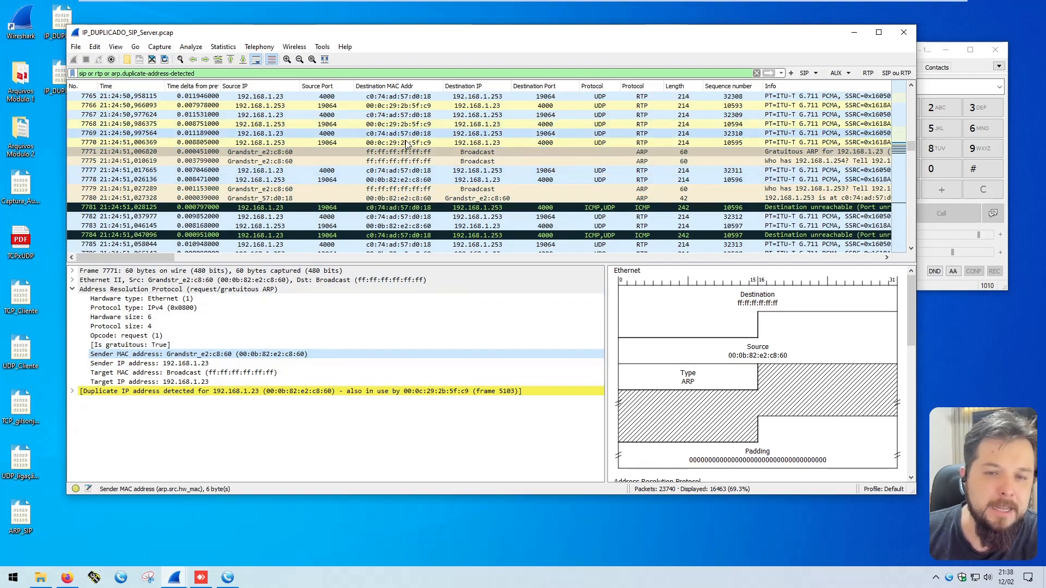
pyautogui.click(430, 142)
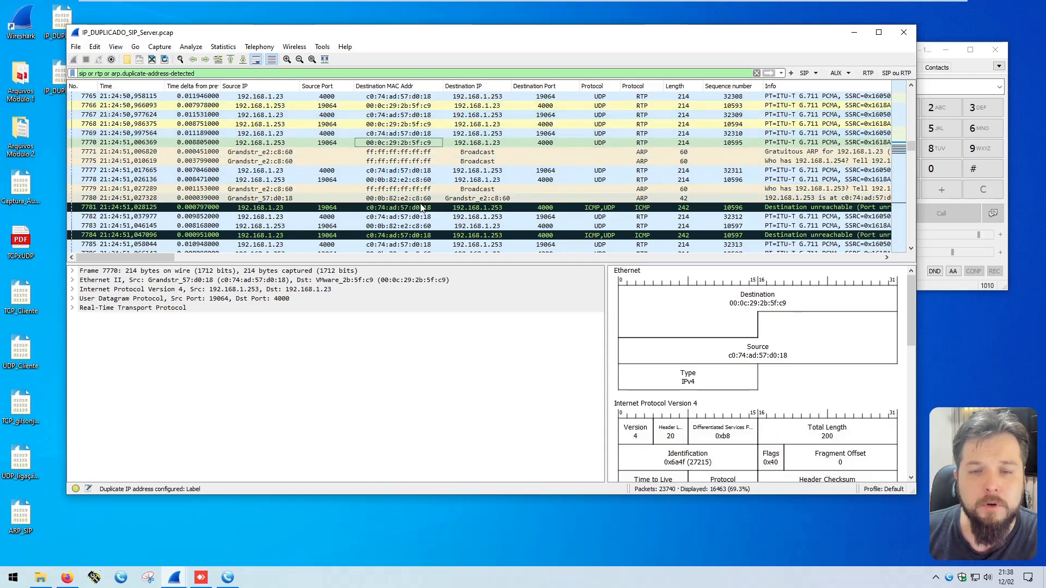
# - Bring up the MicroSIP softphone and shift its window slightly, and return to the server capture to inspect ICMP packet 7799
pyautogui.scroll(-4, 420, 207)
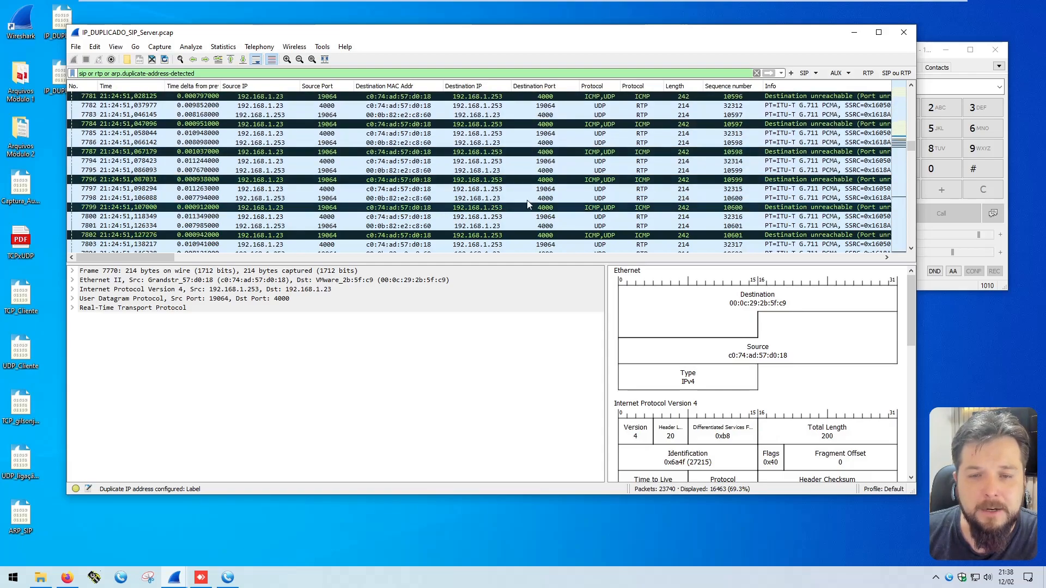
pyautogui.click(956, 65)
pyautogui.moveTo(908, 54); pyautogui.dragTo(920, 52)
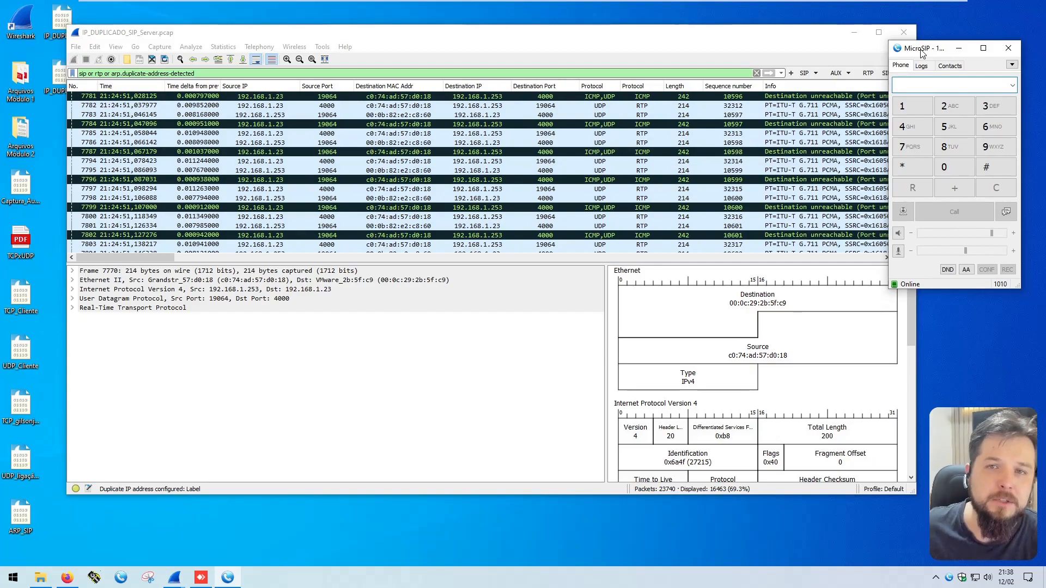
pyautogui.click(565, 152)
pyautogui.click(397, 208)
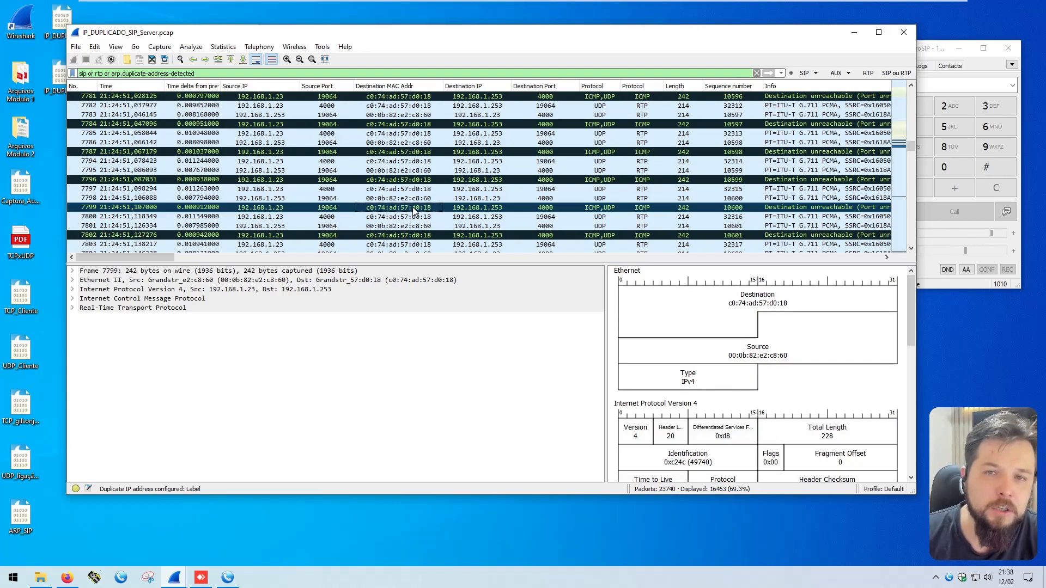
# - Colorize packets with destination MAC address 00:0b:82:e2:c8:60 using Color 2, taking the address from RTP packet 8008's Ethernet II details
pyautogui.scroll(-15, 425, 207)
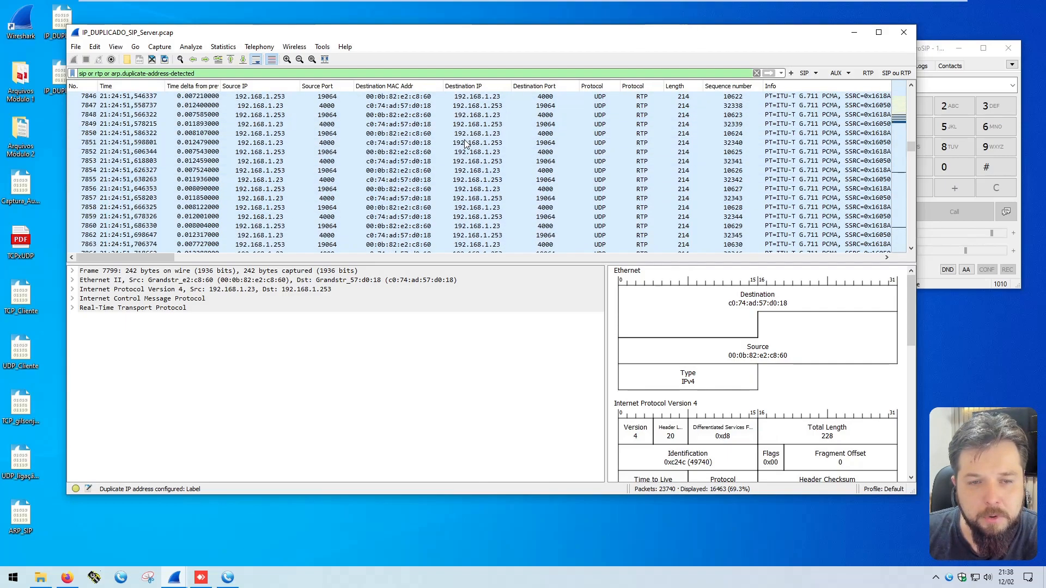
pyautogui.scroll(-20, 436, 164)
pyautogui.click(416, 124)
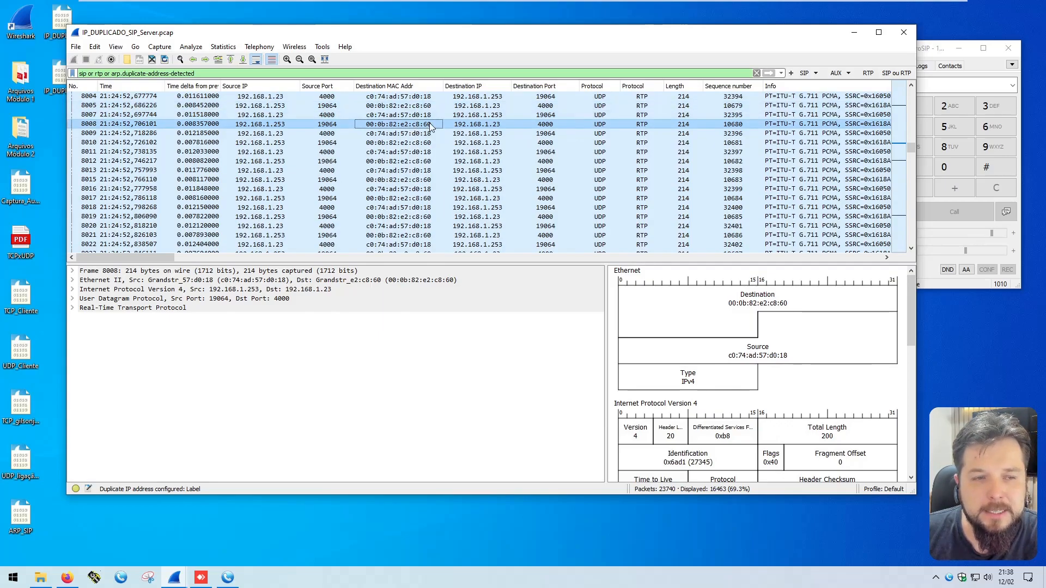
pyautogui.click(73, 280)
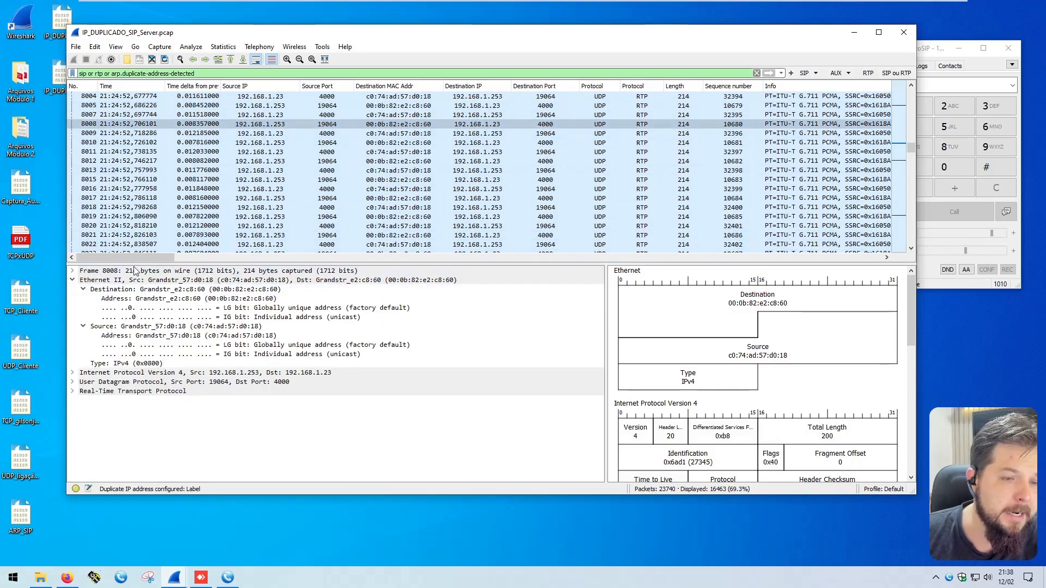
pyautogui.click(186, 293)
pyautogui.rightClick(221, 289)
pyautogui.moveTo(316, 401)
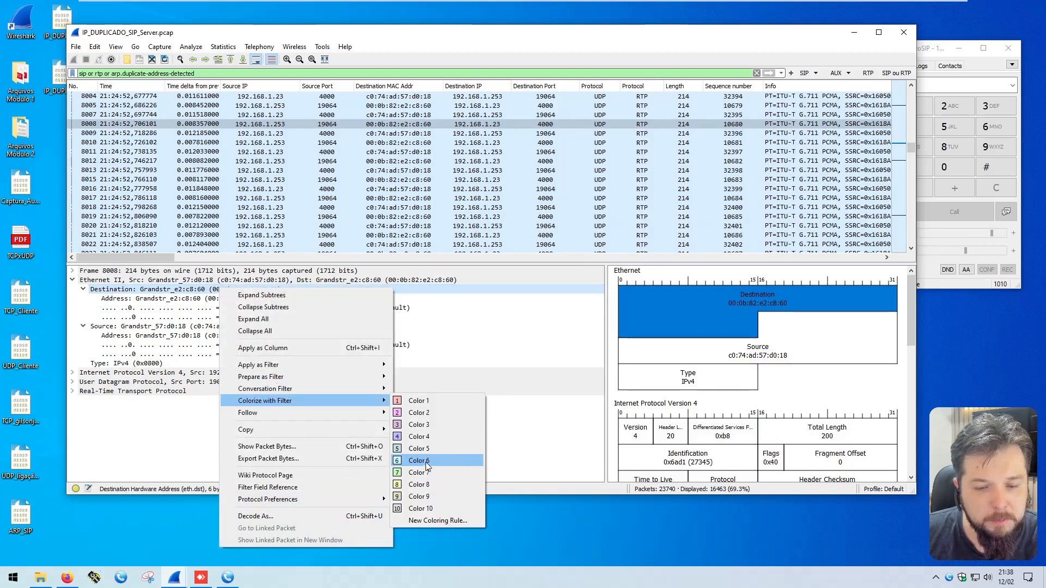
pyautogui.click(442, 413)
pyautogui.scroll(-1, 572, 159)
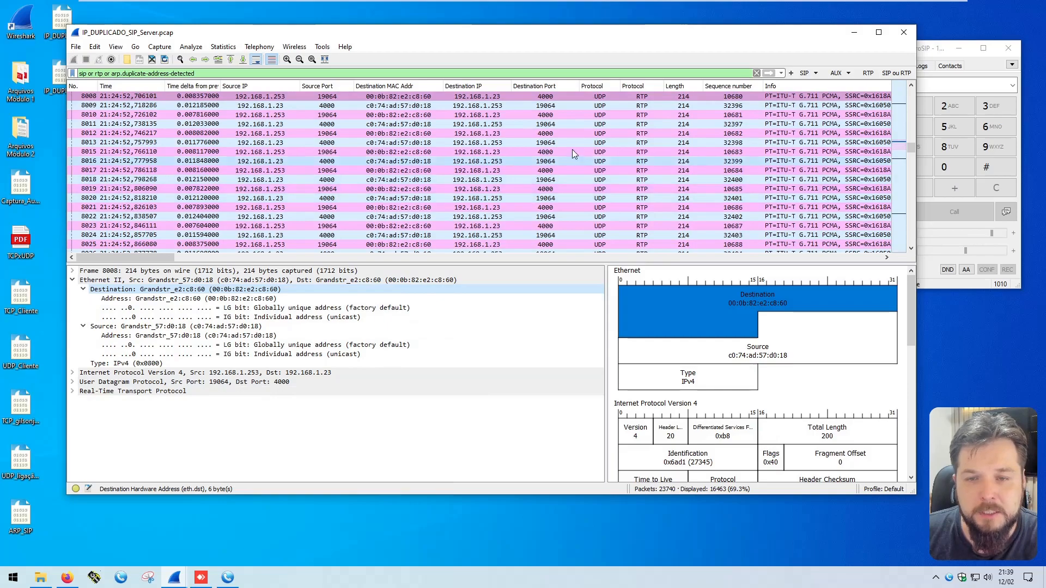
# - Review the ARP and ICMP packets around packet 7780 and check RTP packet 7823's destination MAC and IP addresses
pyautogui.scroll(20, 579, 180)
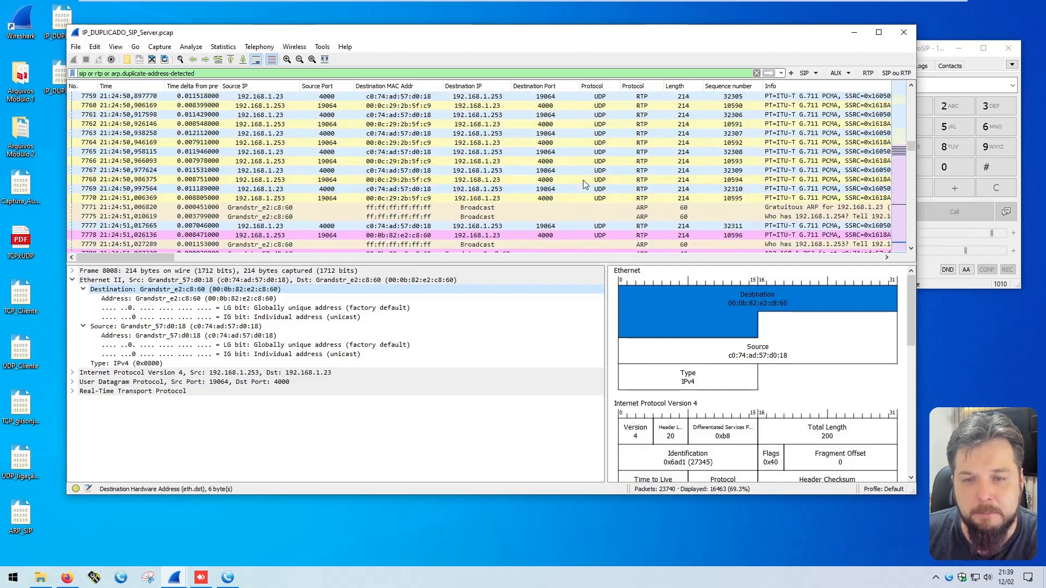
pyautogui.scroll(6, 583, 180)
pyautogui.scroll(-10, 535, 192)
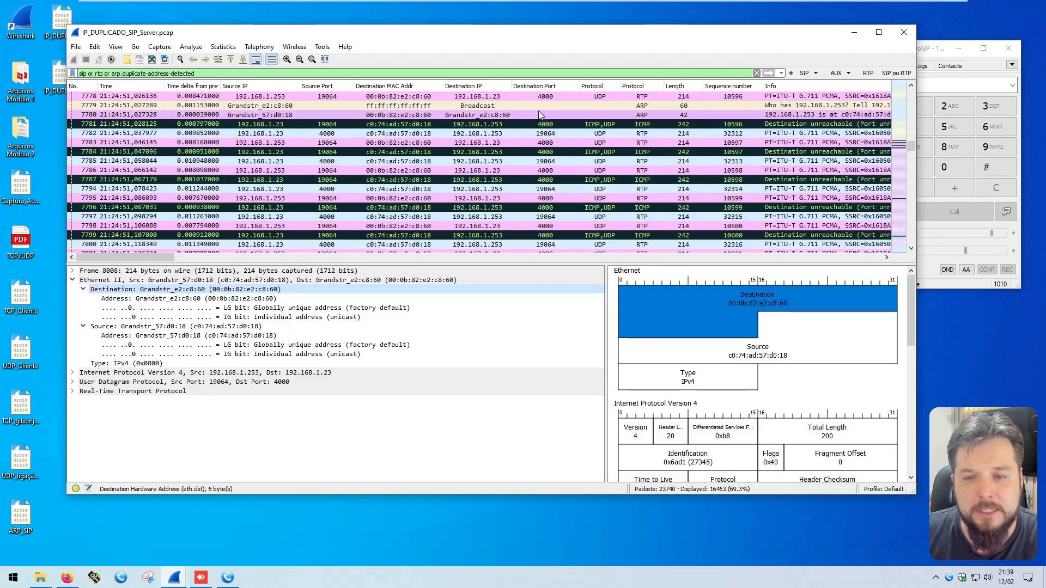
pyautogui.scroll(-10, 564, 187)
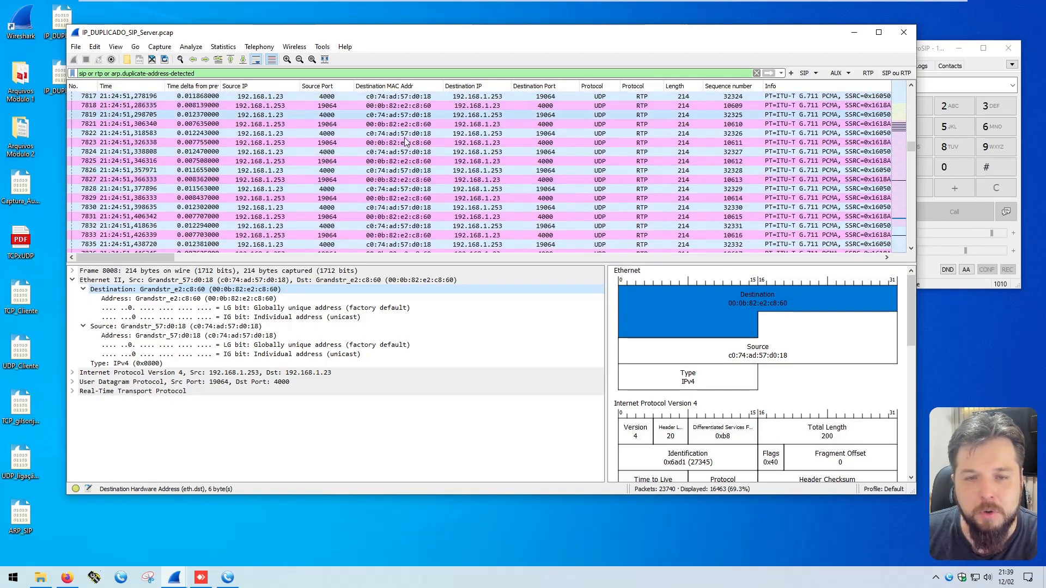
pyautogui.click(425, 144)
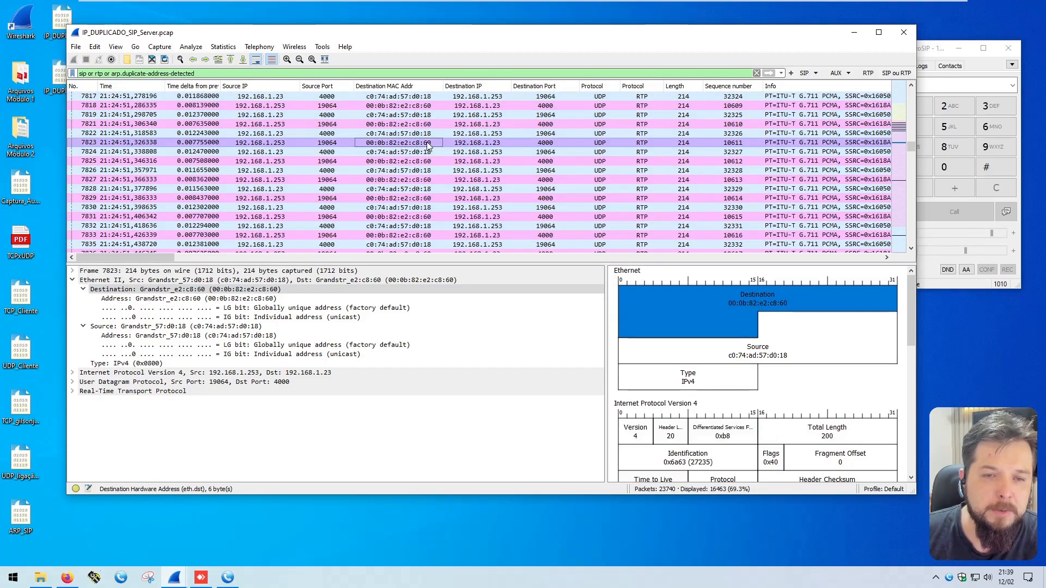
pyautogui.click(489, 144)
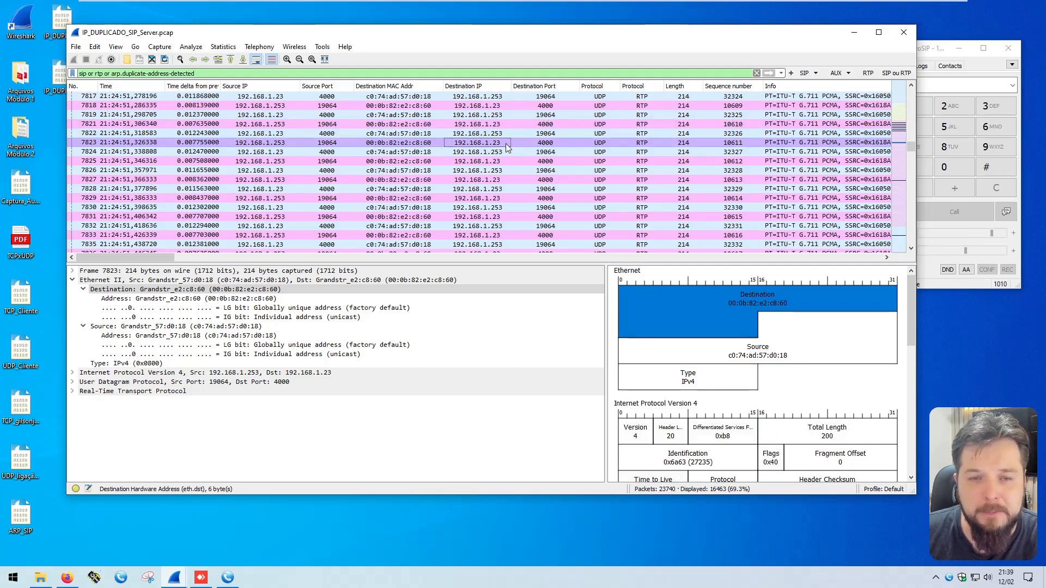
# - Look through the RTP packets following 7823 for the point where the destination MAC address changes back to 00:0c:29:2b:5f:c9
pyautogui.scroll(-20, 544, 168)
pyautogui.scroll(-20, 551, 173)
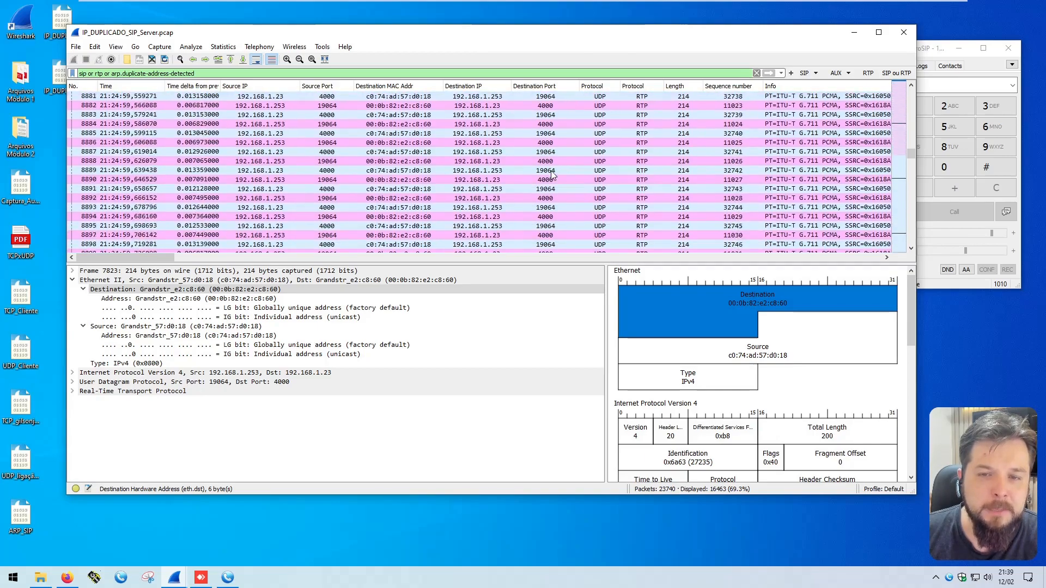
pyautogui.scroll(-5, 552, 173)
pyautogui.scroll(-10, 551, 174)
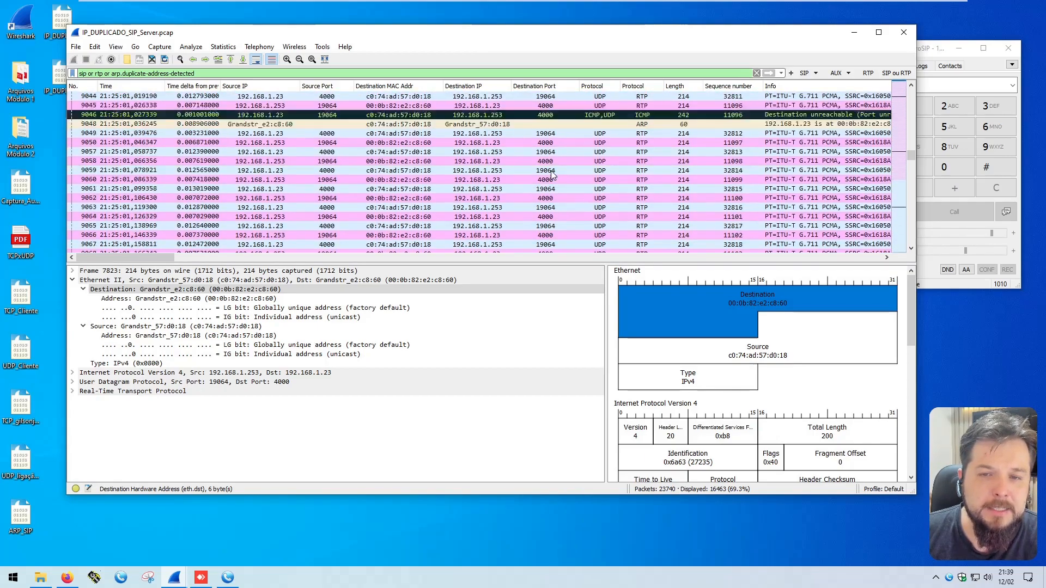
pyautogui.scroll(-12, 550, 171)
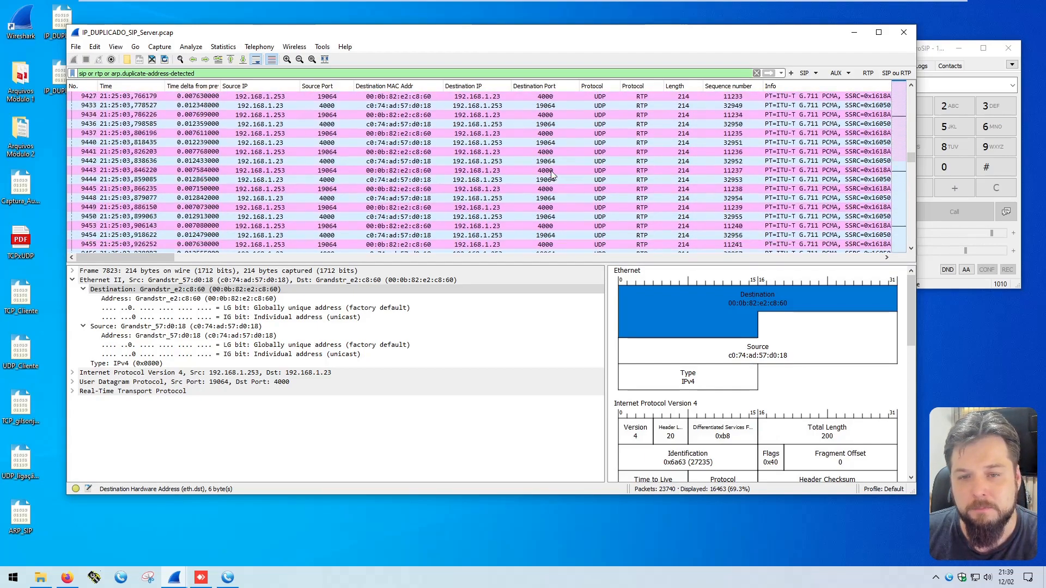
pyautogui.scroll(1, 552, 173)
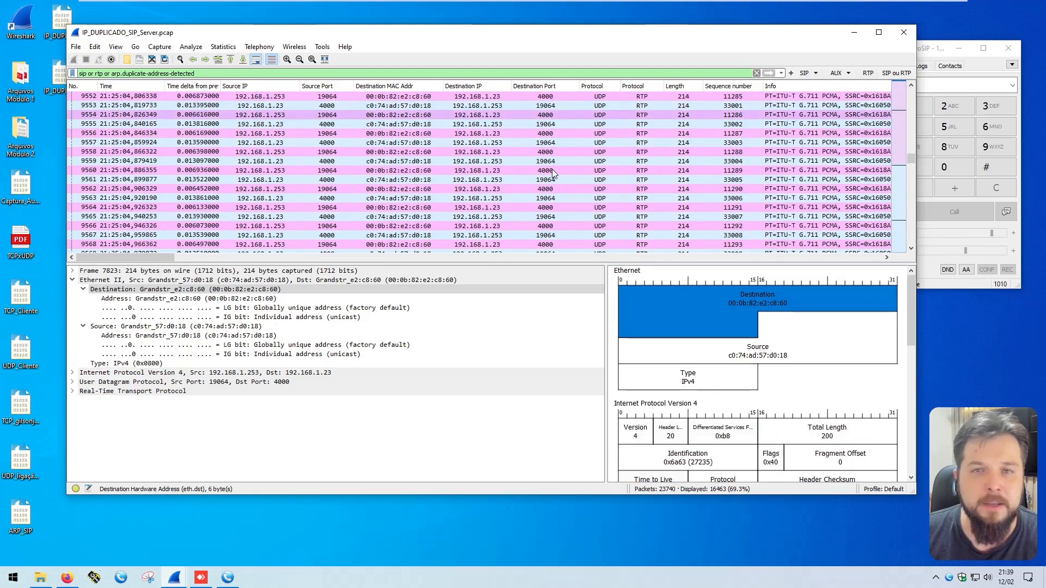
pyautogui.scroll(-15, 552, 172)
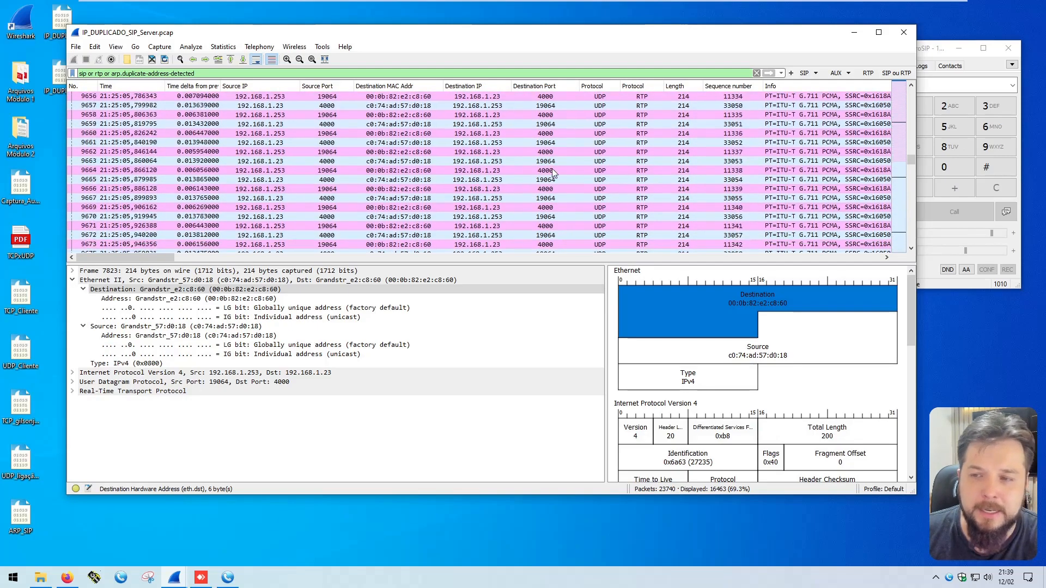
pyautogui.scroll(-20, 560, 169)
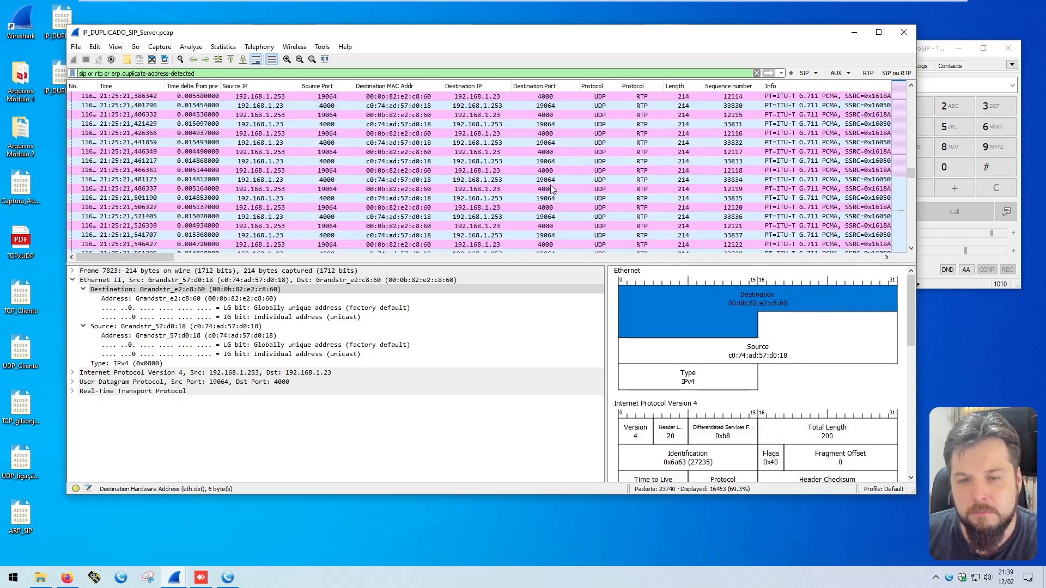
pyautogui.scroll(-15, 517, 207)
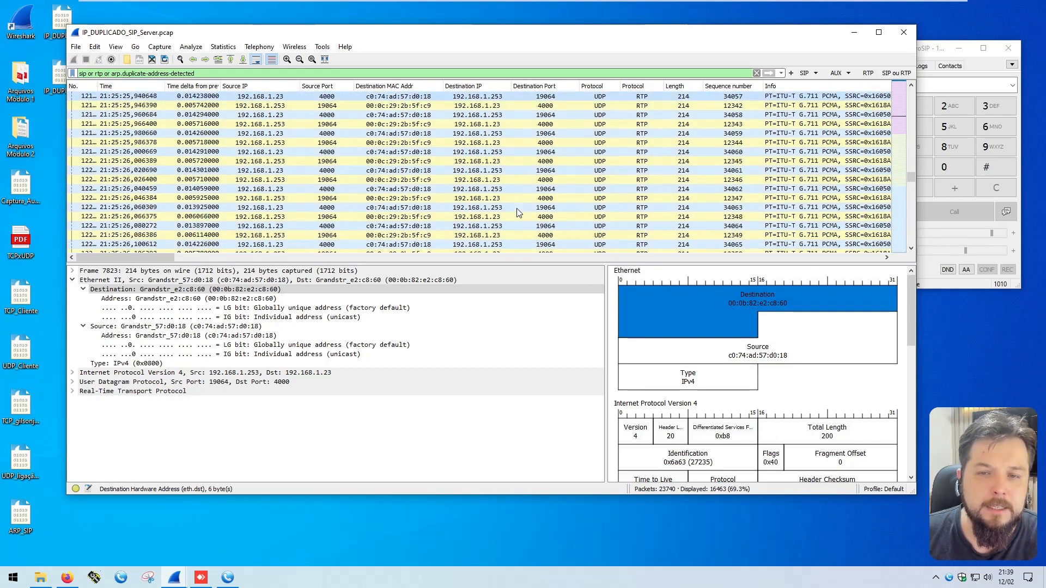
# - Compare the destination MAC addresses of RTP packets 12127 and 12131 at the colour transition
pyautogui.scroll(6, 517, 208)
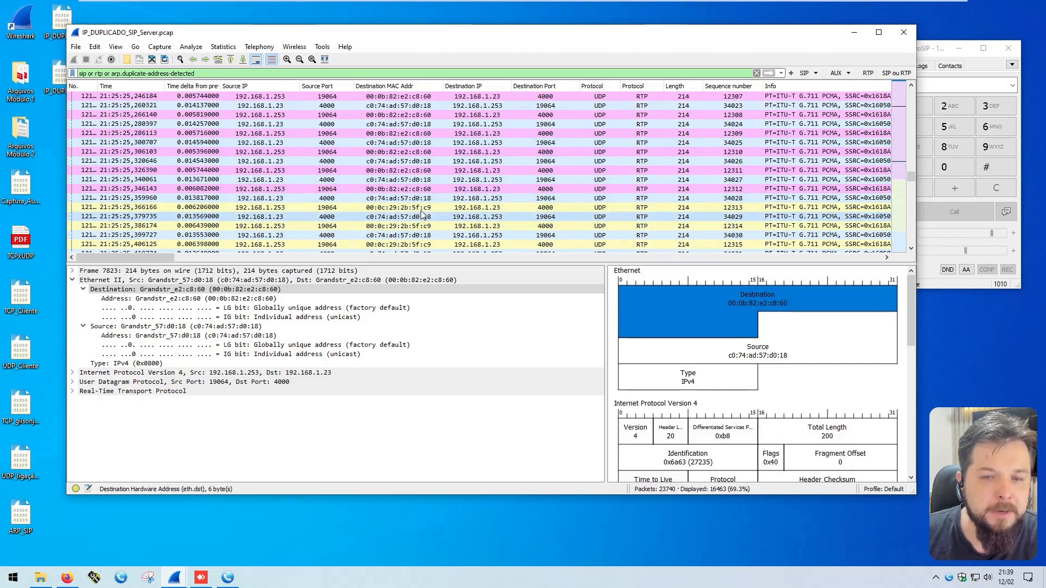
pyautogui.click(410, 207)
pyautogui.click(475, 189)
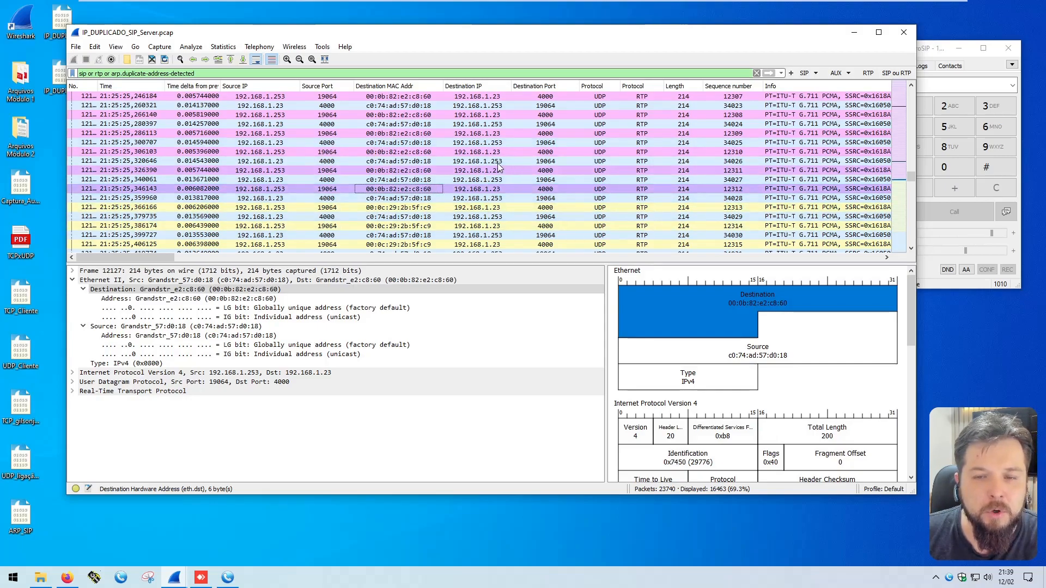
pyautogui.click(403, 189)
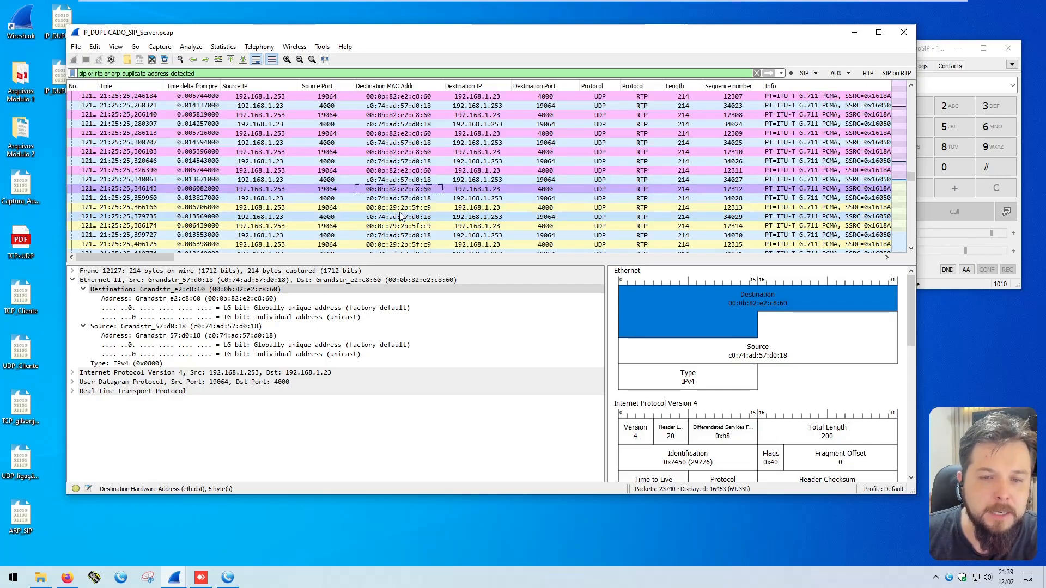
pyautogui.click(415, 209)
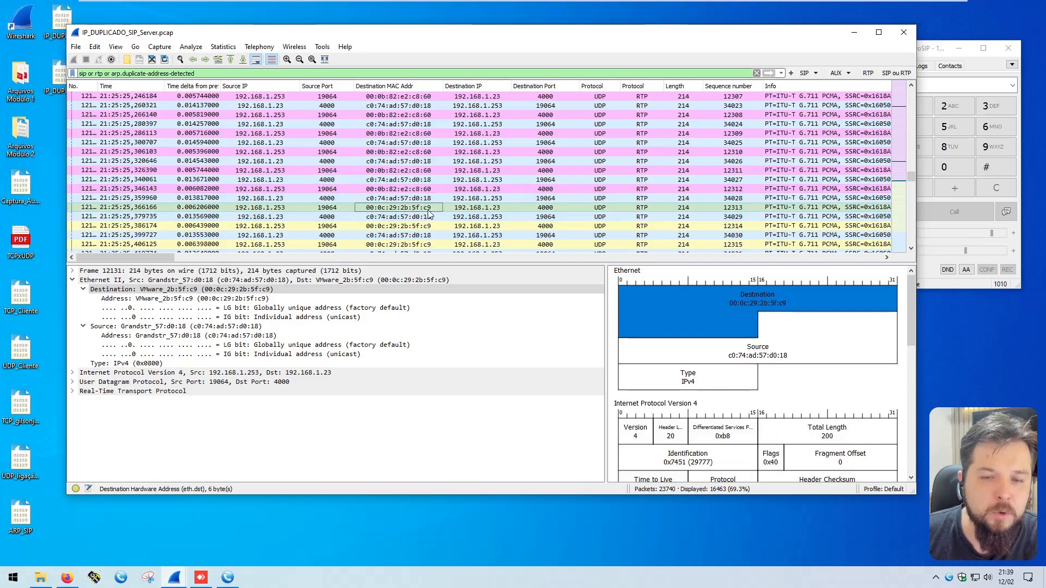
# - Extend the display filter to "sip or rtp or arp.duplicate-address-detected or arp" and apply it
pyautogui.click(196, 73)
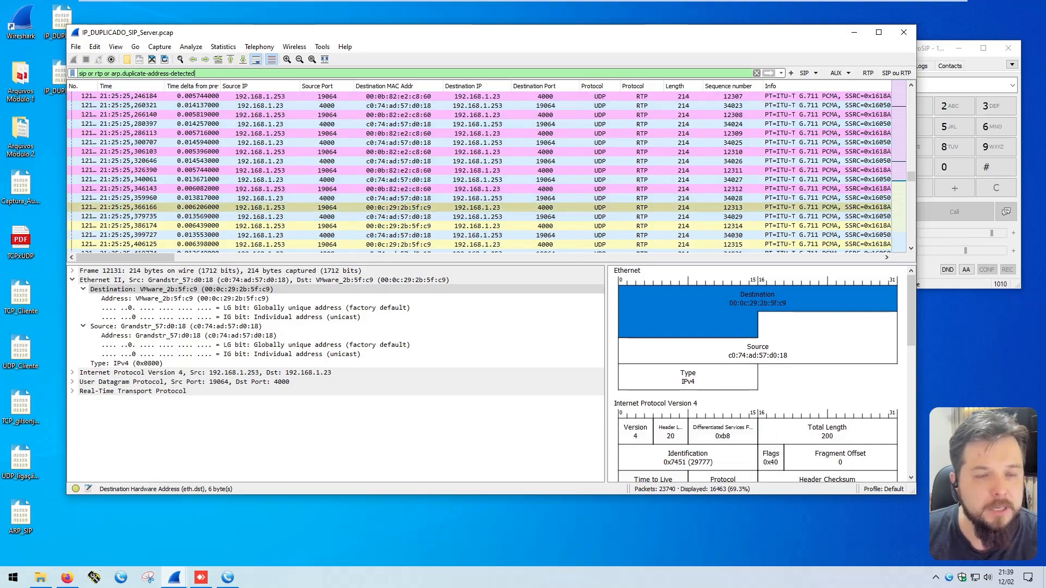
pyautogui.write('or arp')
pyautogui.press('Return')
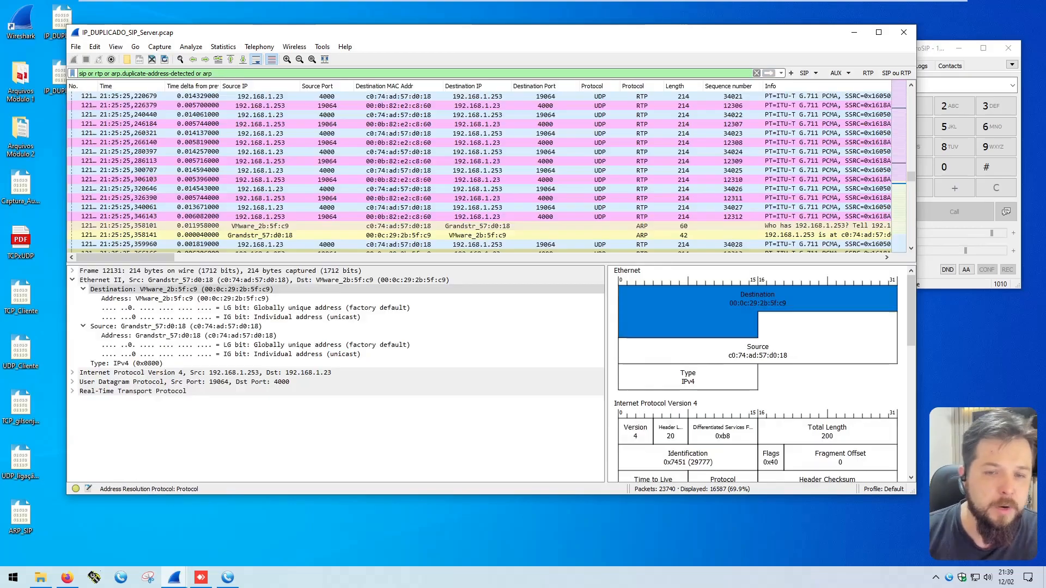
# - Examine ARP request 12128 and reply 12129, including their full Info text and their sender and target addresses
pyautogui.scroll(-1, 267, 207)
pyautogui.click(266, 199)
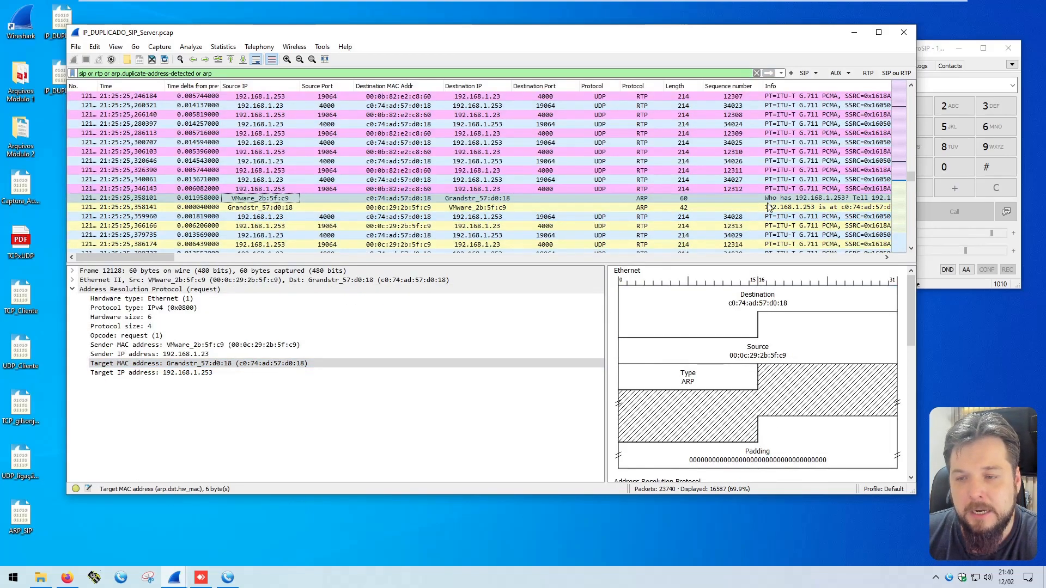
pyautogui.click(844, 199)
pyautogui.hscroll(1, 869, 197)
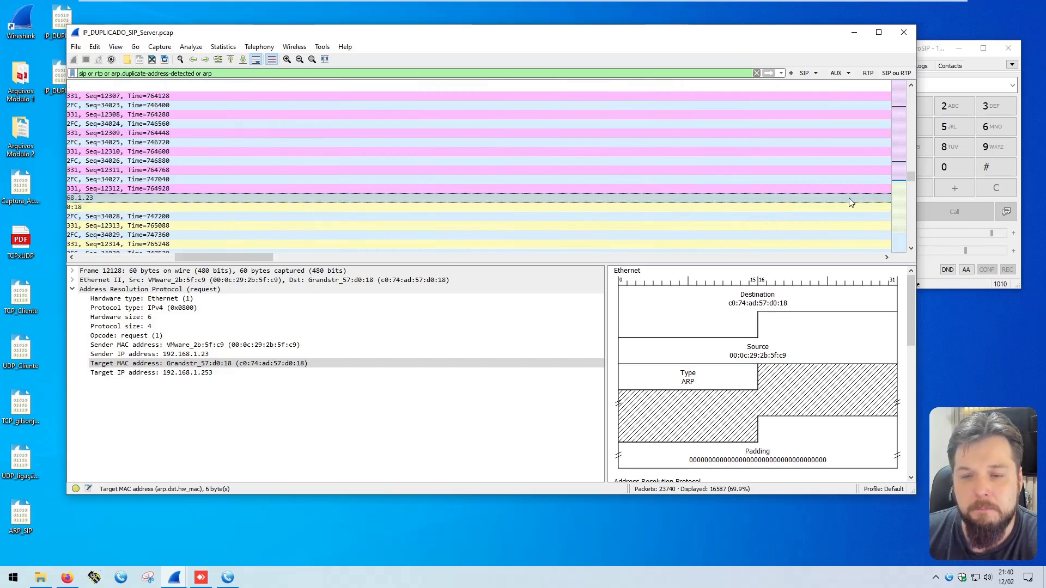
pyautogui.hscroll(-1, 278, 214)
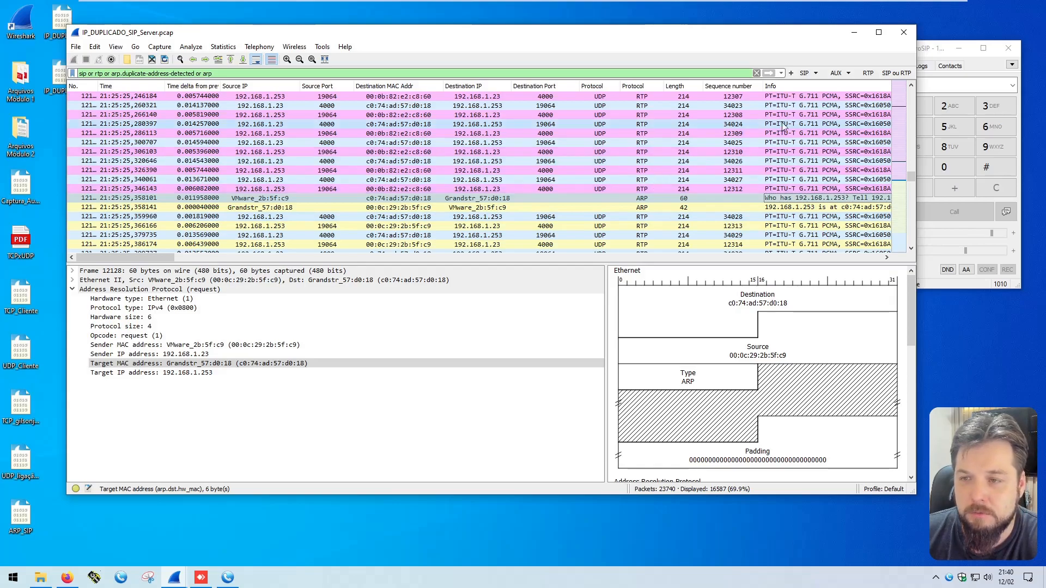
pyautogui.moveTo(153, 256); pyautogui.dragTo(172, 257)
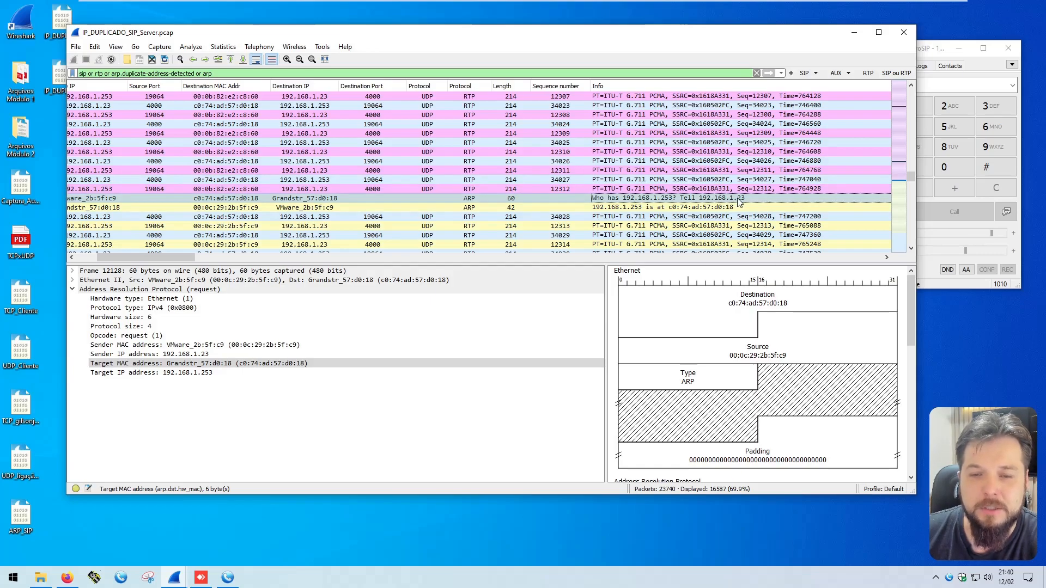
pyautogui.click(627, 207)
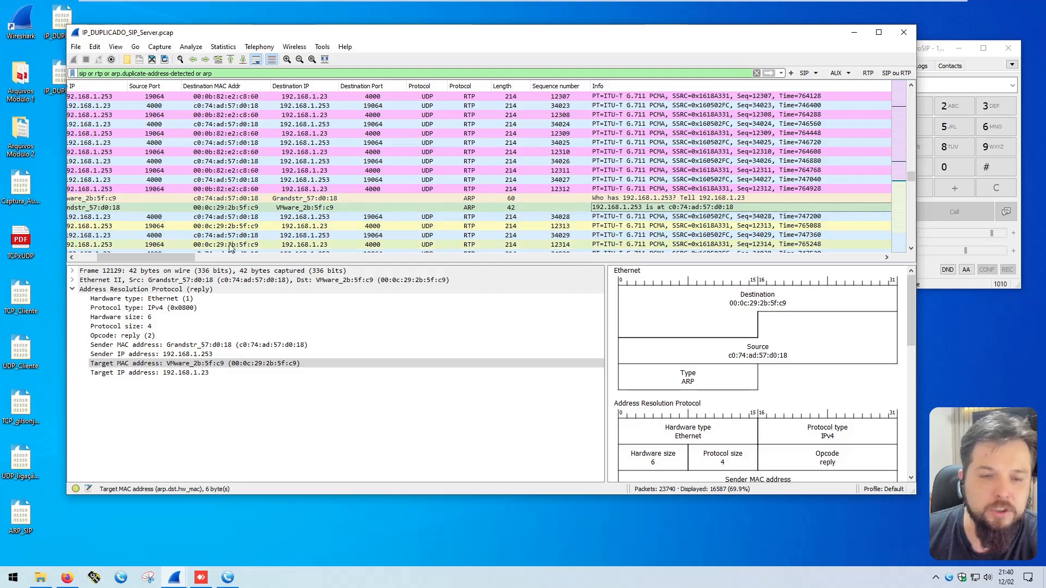
pyautogui.moveTo(175, 256); pyautogui.dragTo(150, 256)
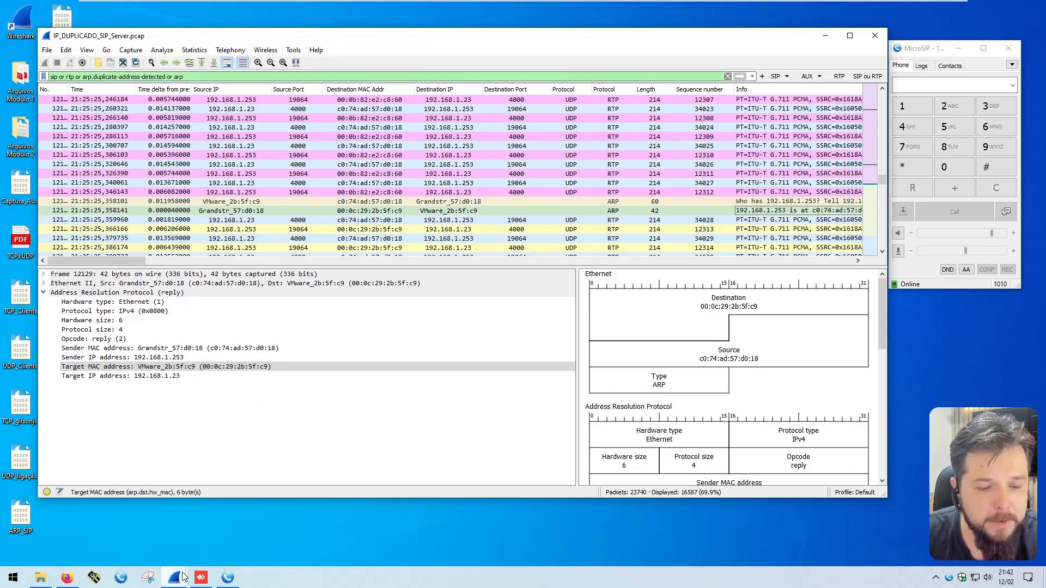
# - Switch to the IP_DUPLICADO_SIP_Client.pcapng capture and open the streams of its listed VoIP call in the RTP Player
pyautogui.click(183, 575)
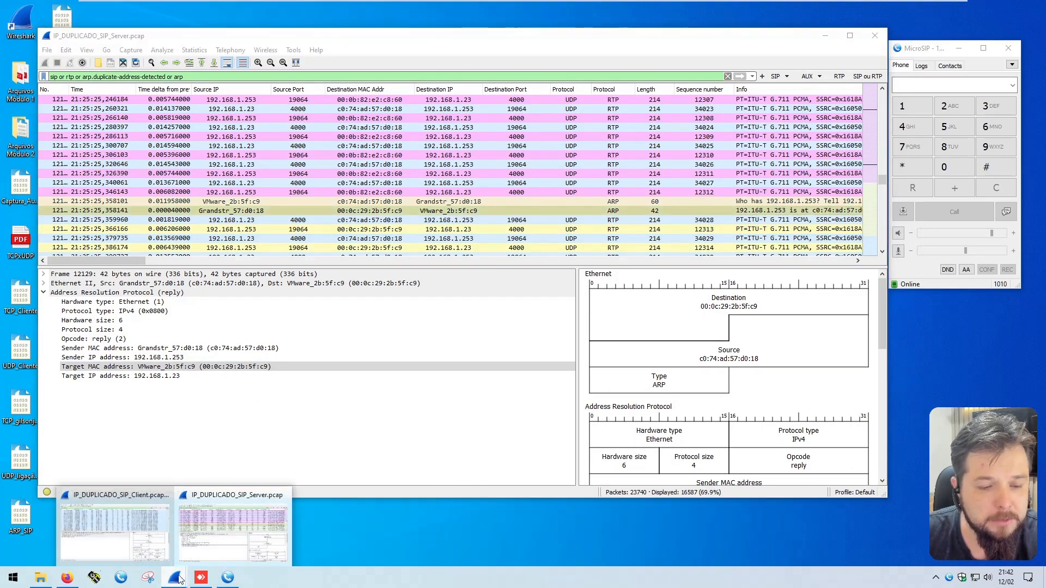
pyautogui.click(115, 522)
pyautogui.click(259, 36)
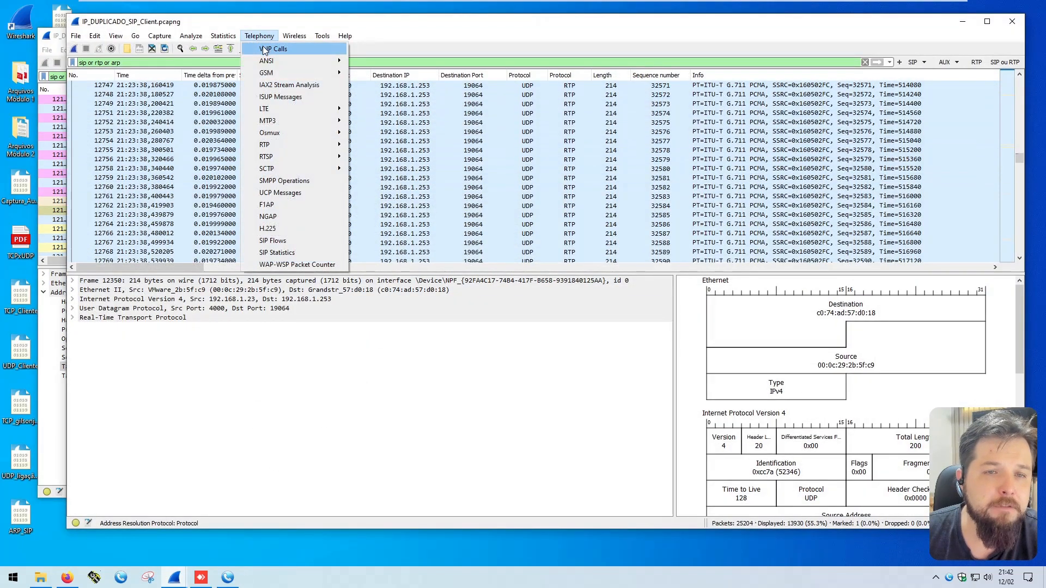
pyautogui.click(272, 49)
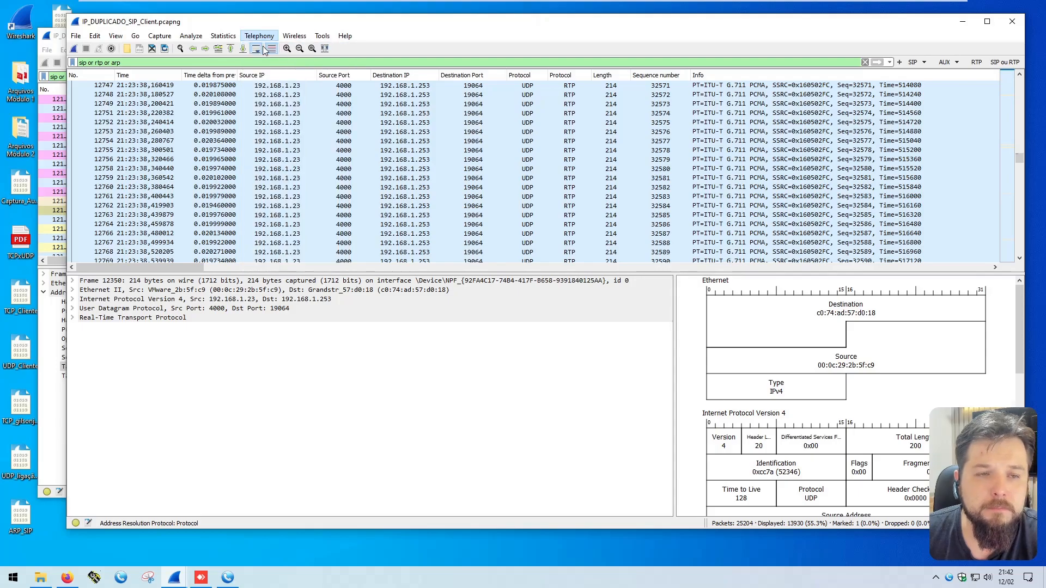
pyautogui.click(370, 189)
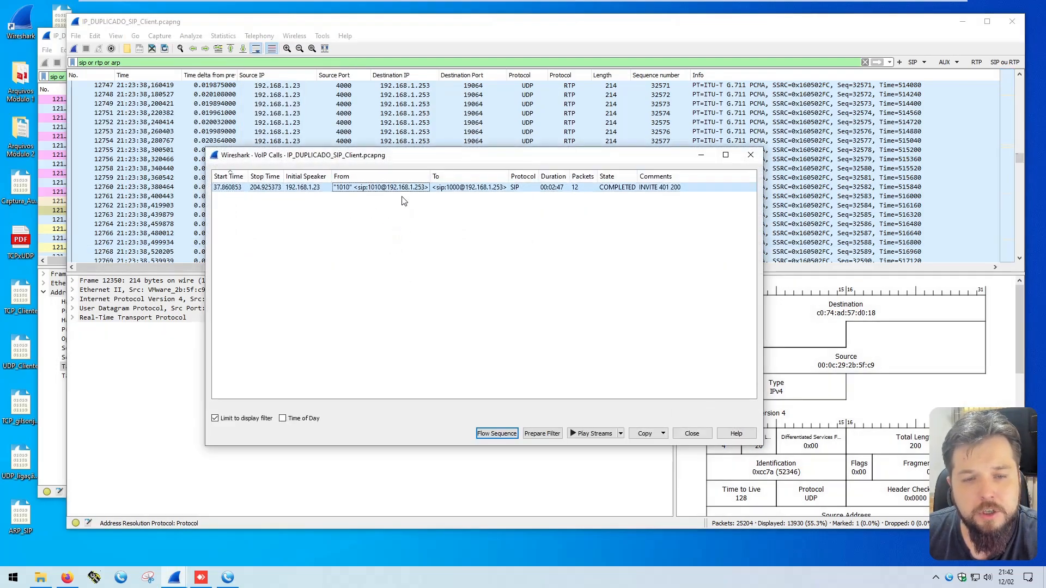
pyautogui.click(594, 434)
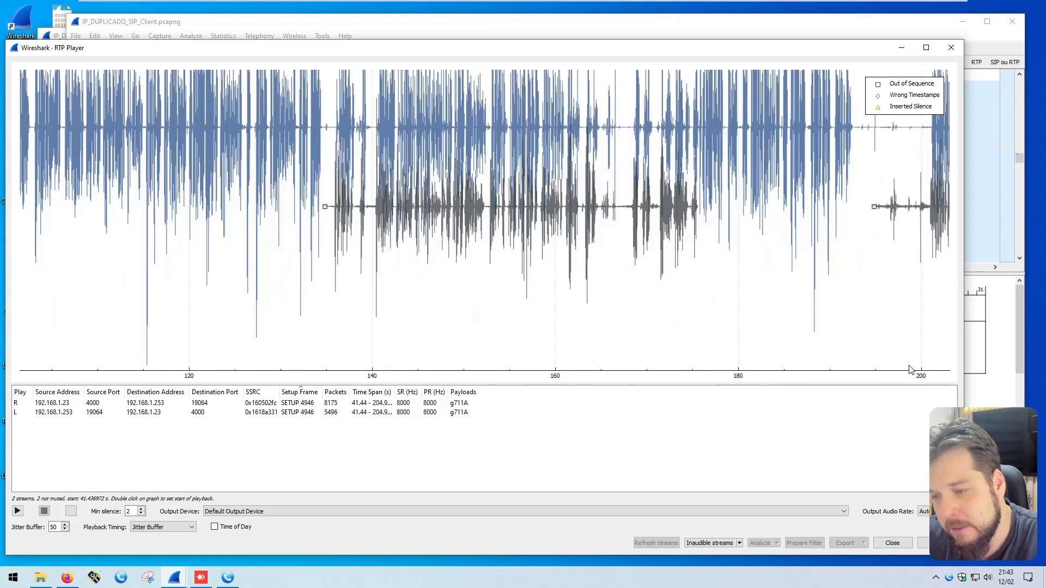
# - Examine the waveforms of both RTP streams, comparing the gaps in the 192.168.1.253 stream with the client's continuous audio
pyautogui.scroll(2, 911, 370)
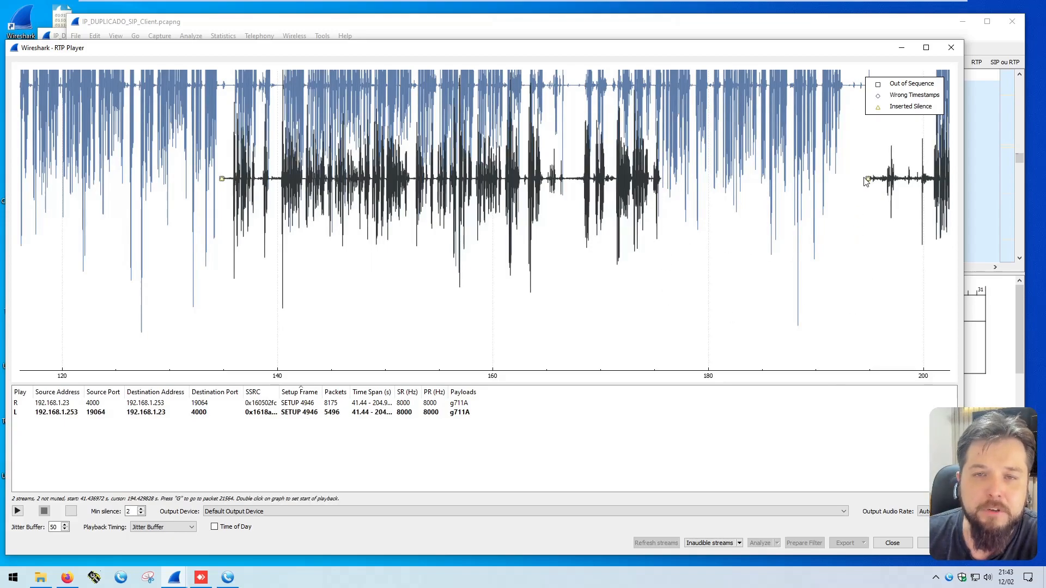
pyautogui.scroll(-3, 451, 263)
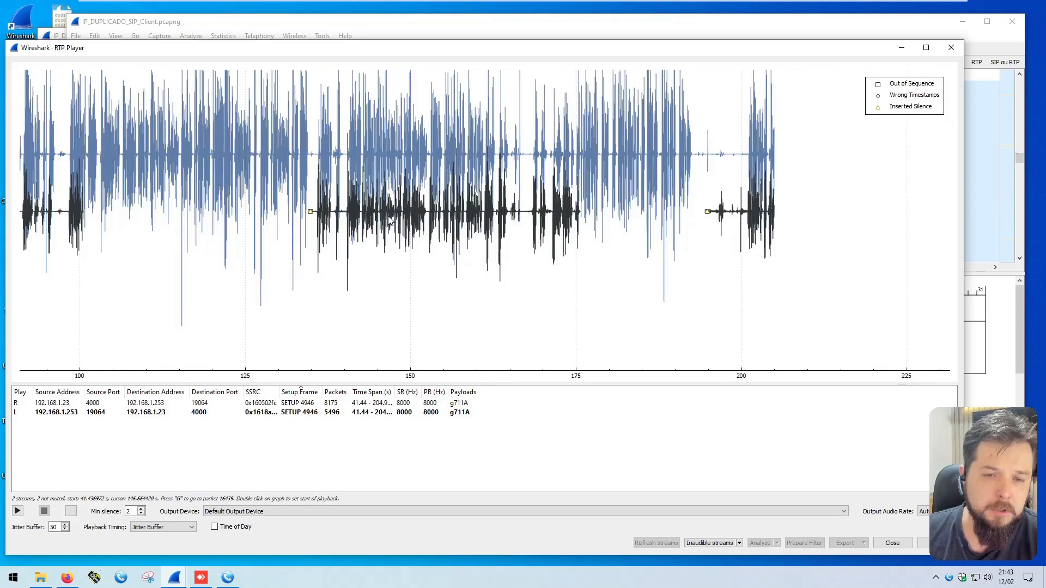
pyautogui.scroll(-3, 409, 235)
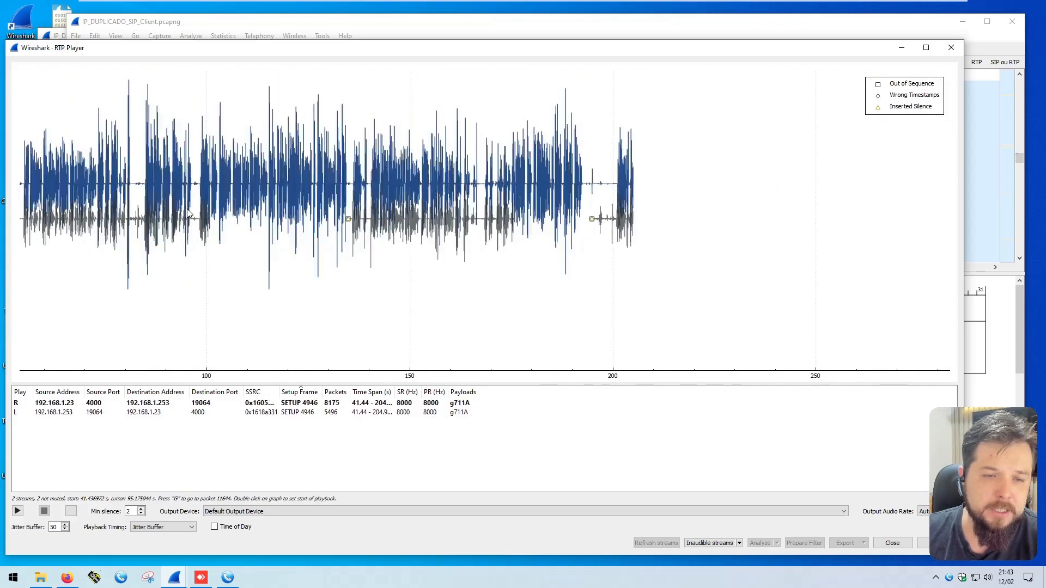